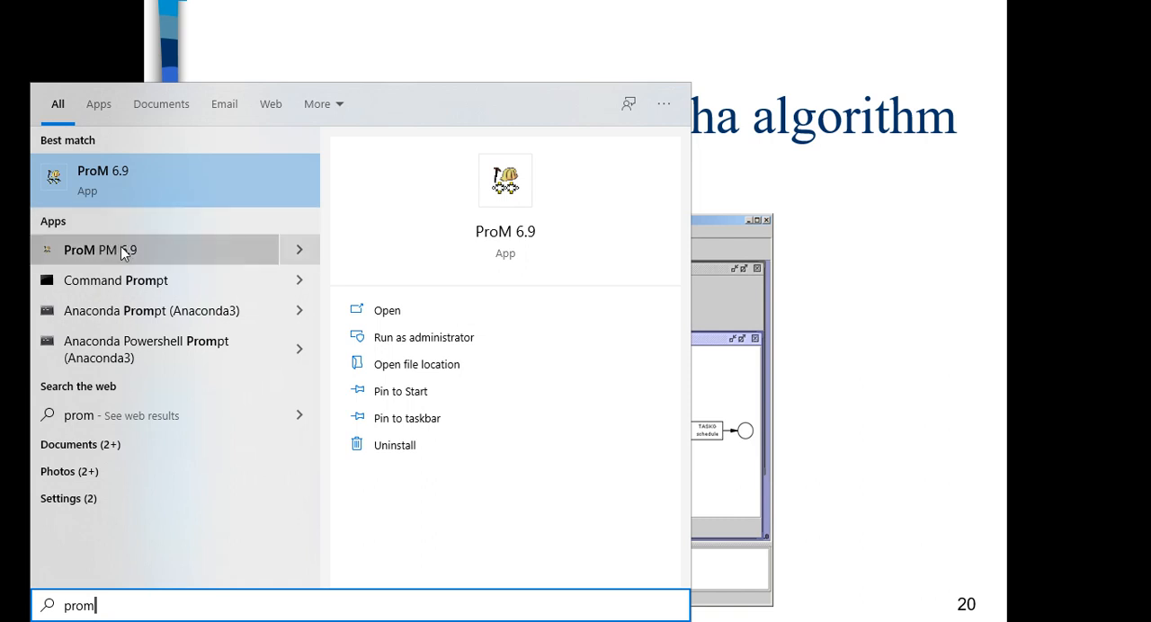
Dismiss the app search and advance the slide show from the Alpha algorithm slide through the conclusion to its end.
left_click(809, 171)
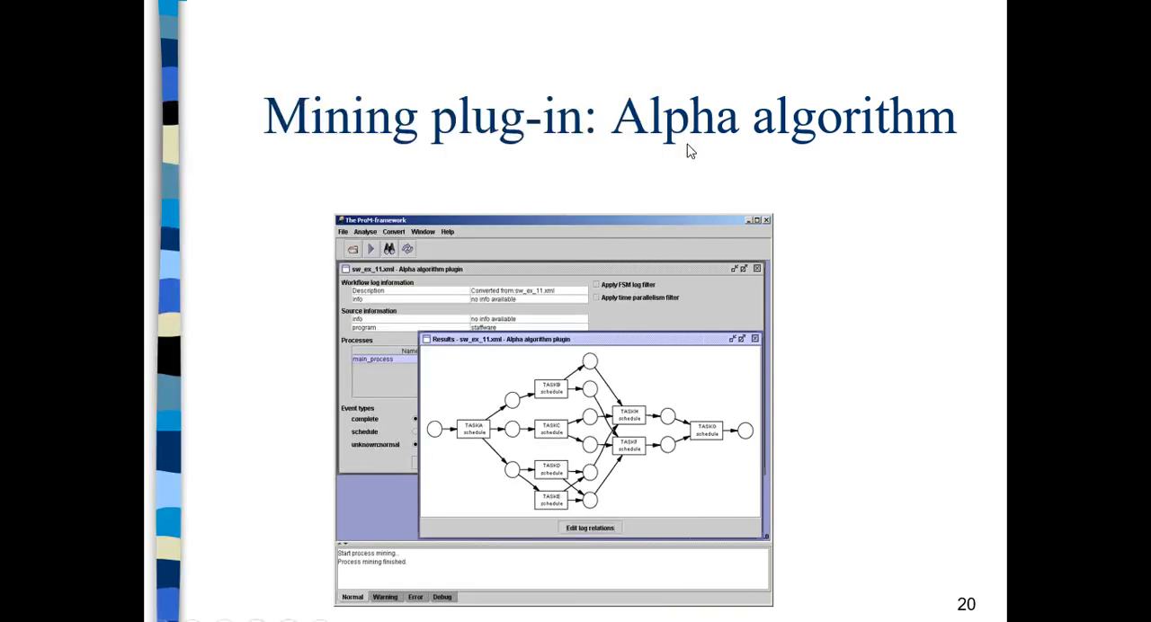
left_click(602, 215)
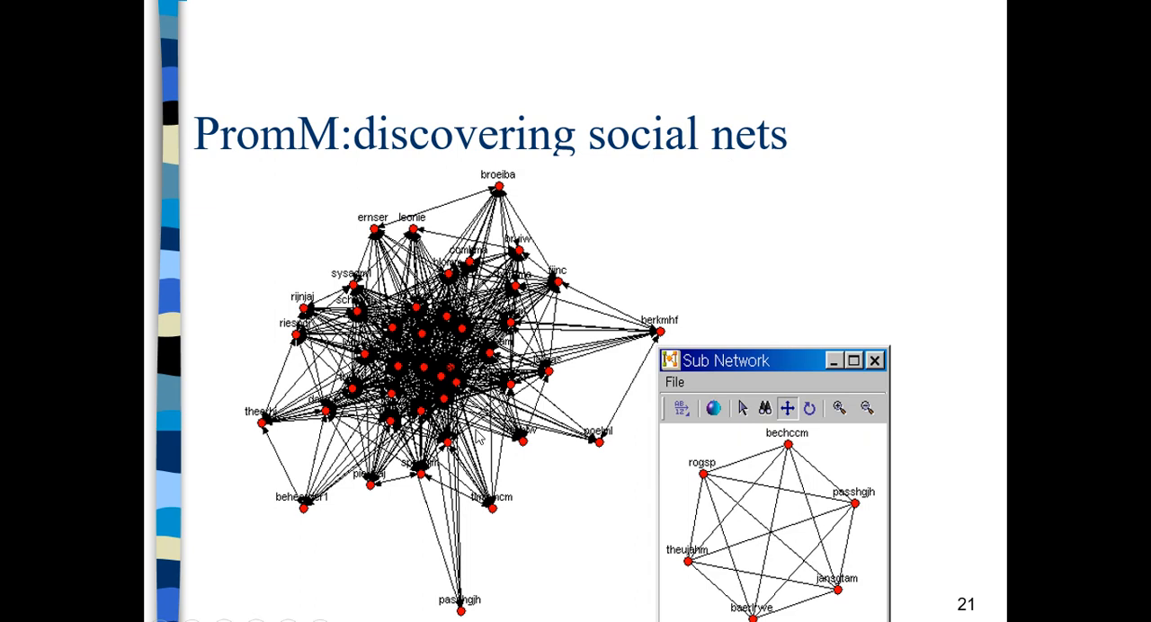
left_click(560, 196)
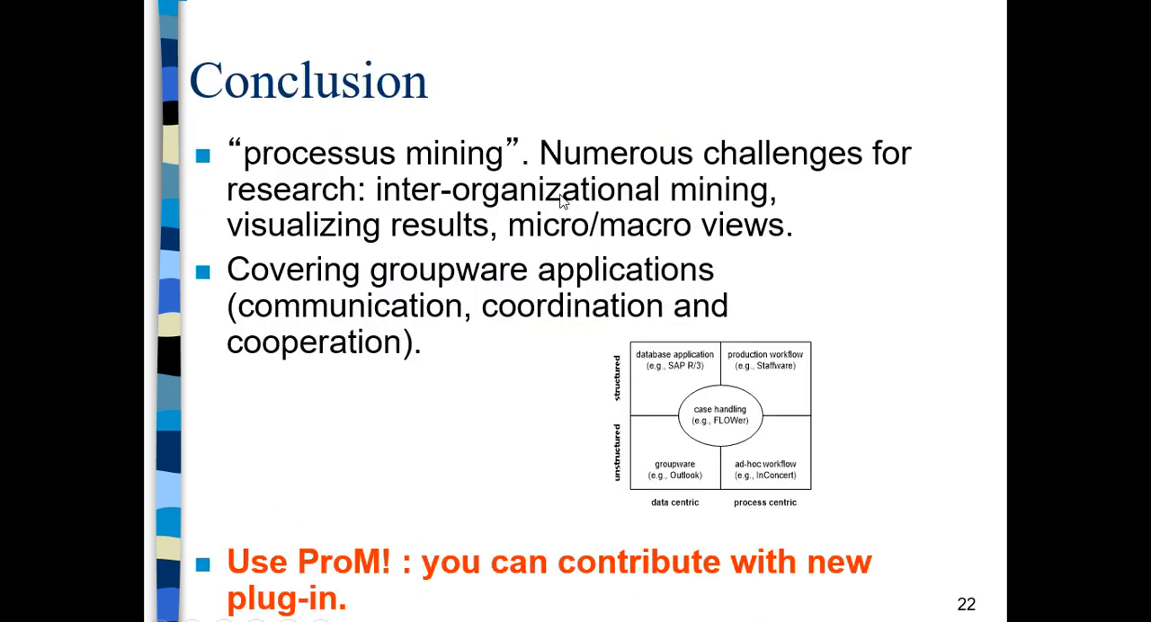
left_click(560, 195)
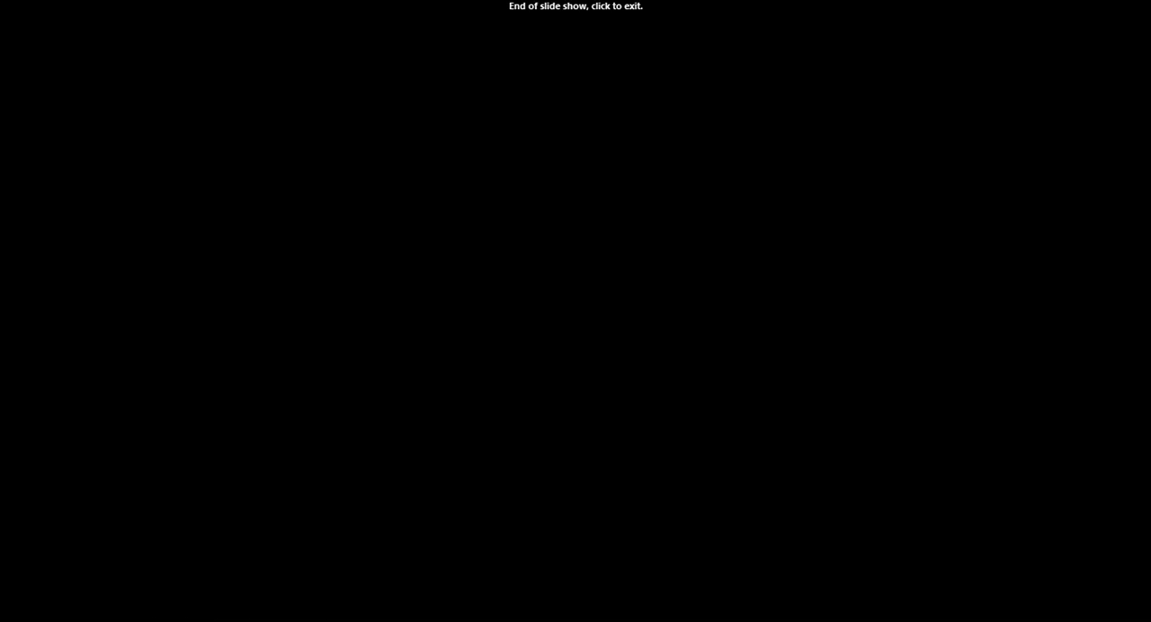
Switch to project2IS_2020.doc in Word and read the flooding scenario from the document's start, highlighting the passage on setting up a crisis cell.
key("alt+Tab")
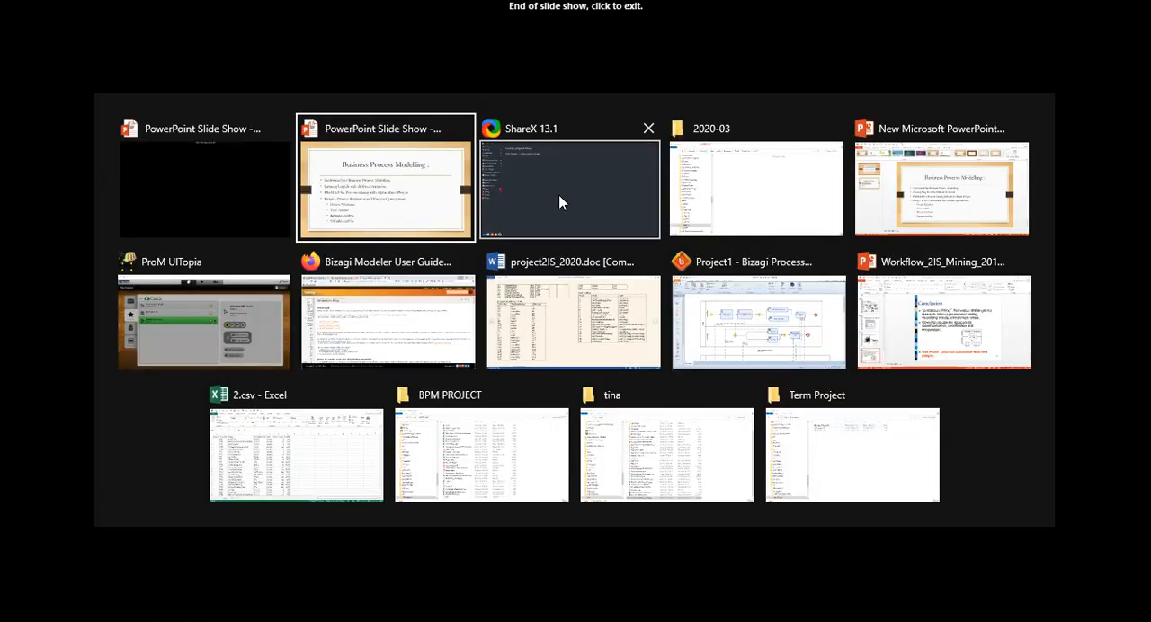
left_click(576, 321)
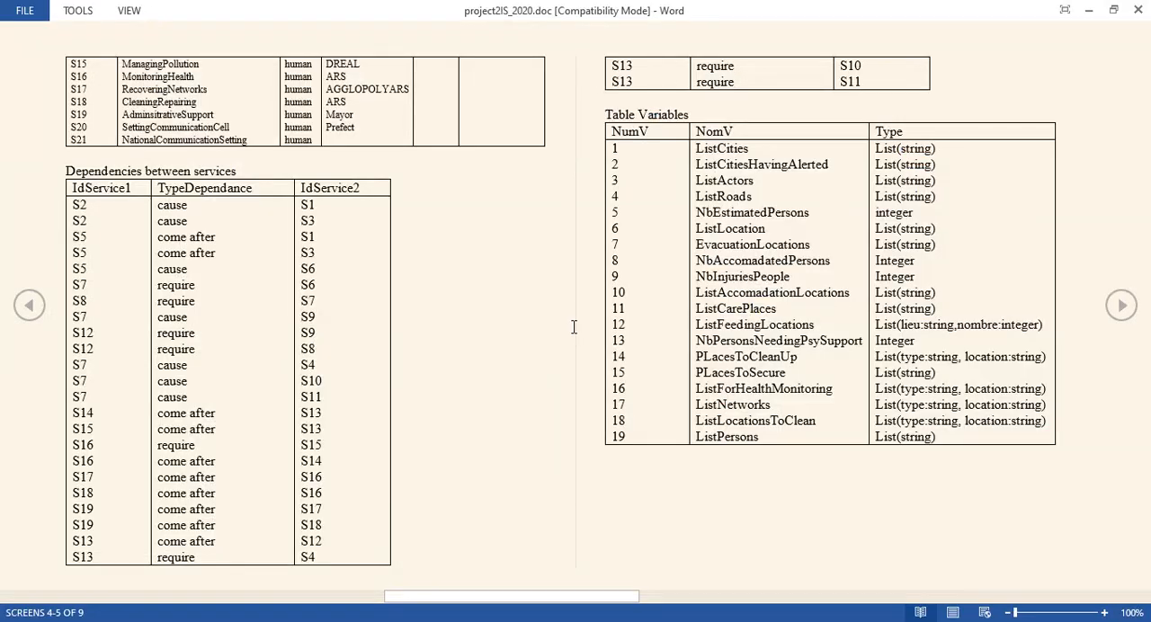
key("Home")
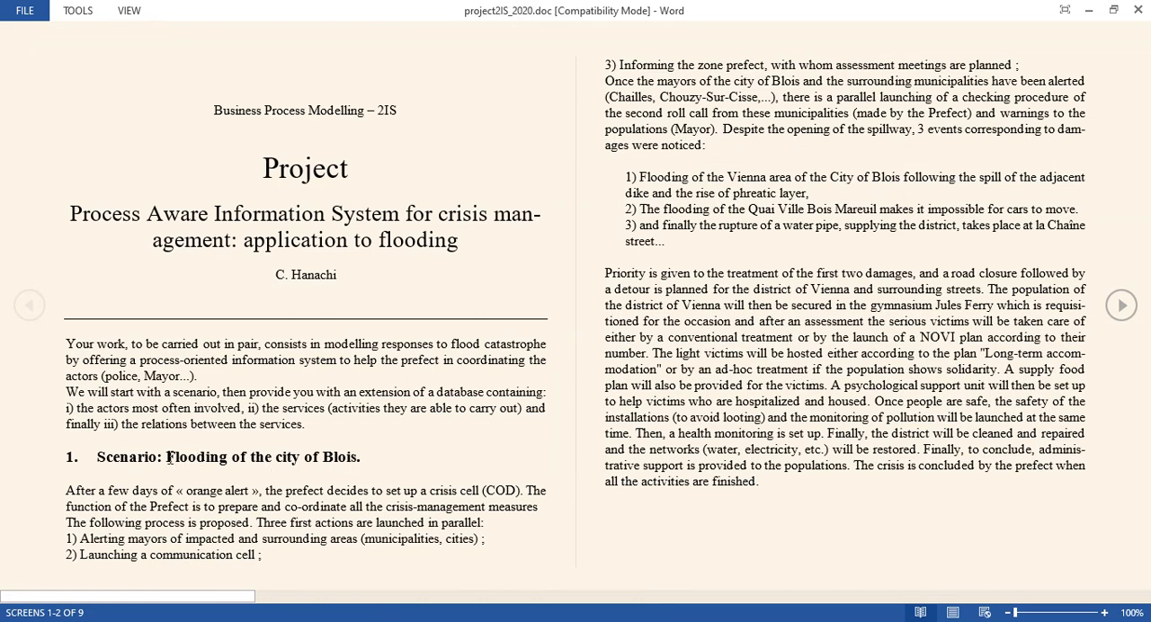
left_click_drag(168, 458, 364, 459)
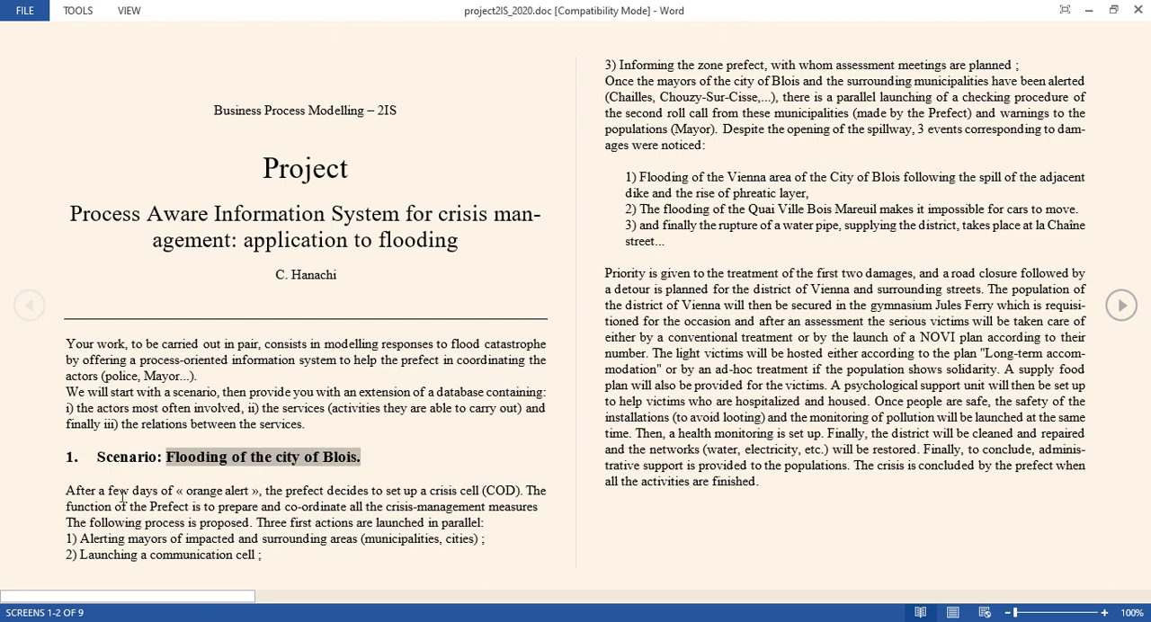
left_click_drag(122, 496, 742, 496)
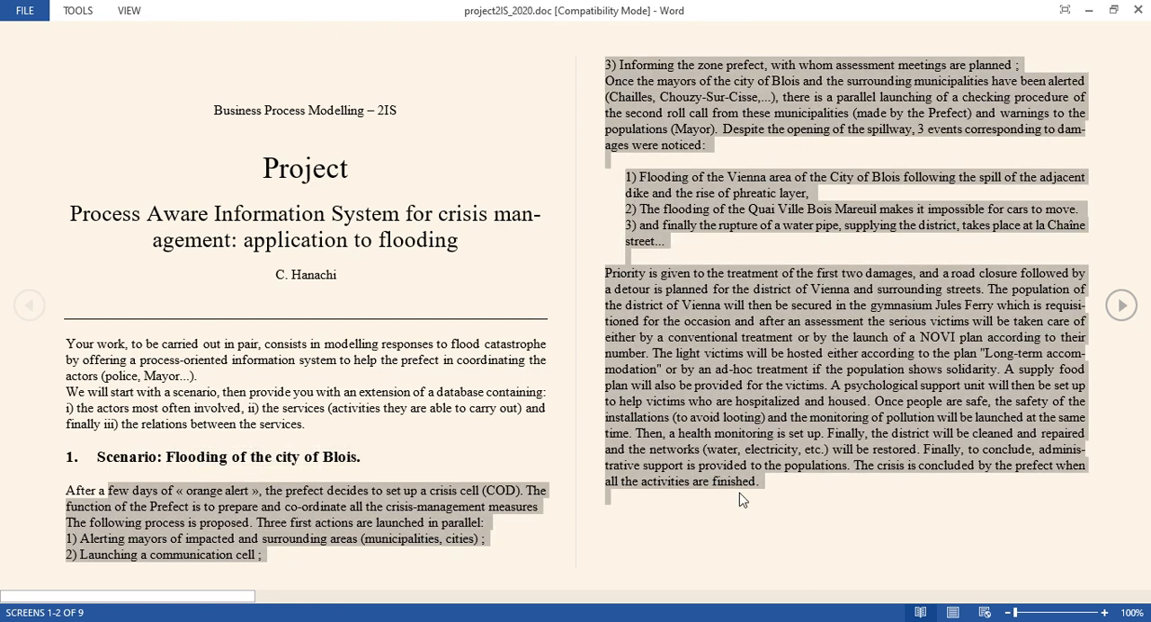
left_click(388, 510)
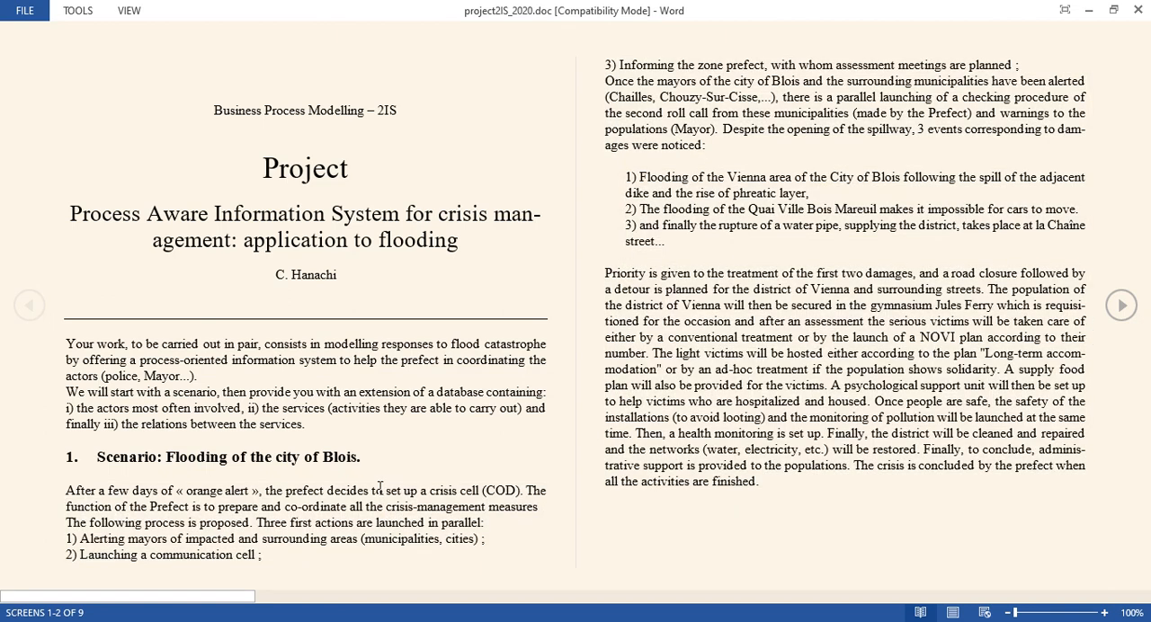
left_click_drag(379, 488, 514, 486)
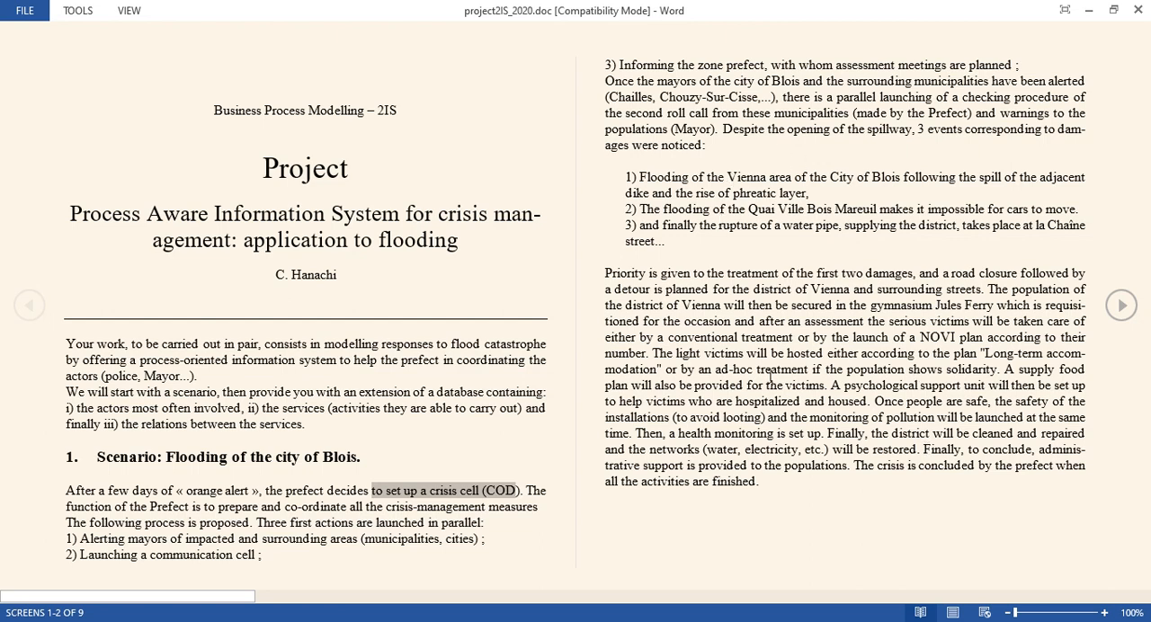
Examine the Actors and Services tables in the Database extension section, highlighting the actor identifiers, actor names and service rows.
scroll(758, 386, "down", 1)
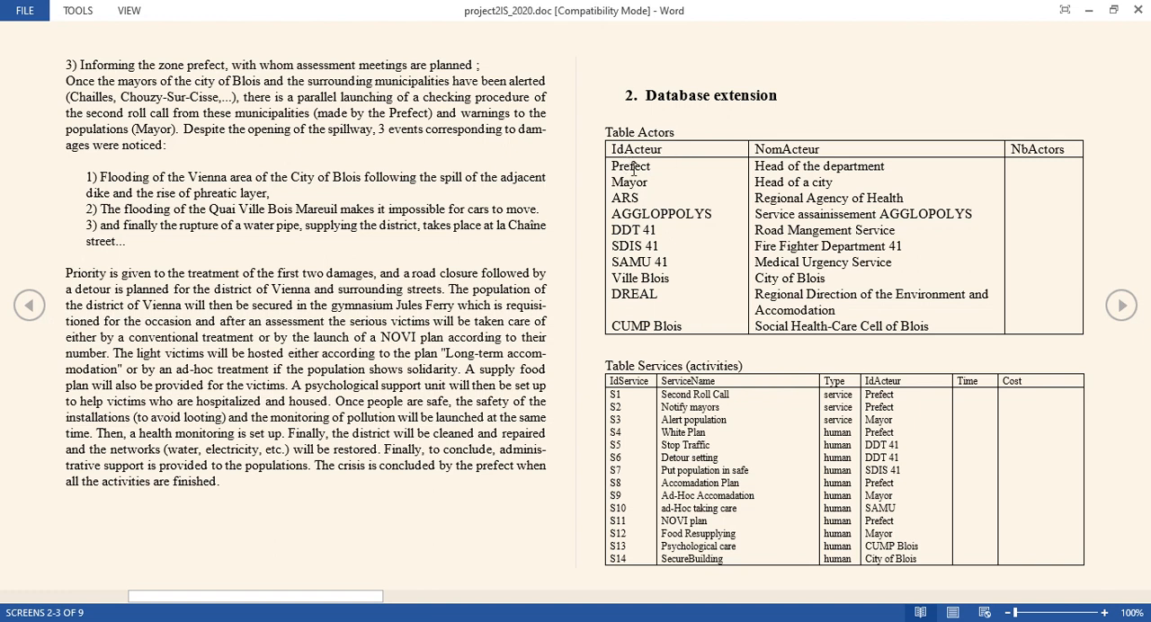
left_click_drag(633, 166, 686, 326)
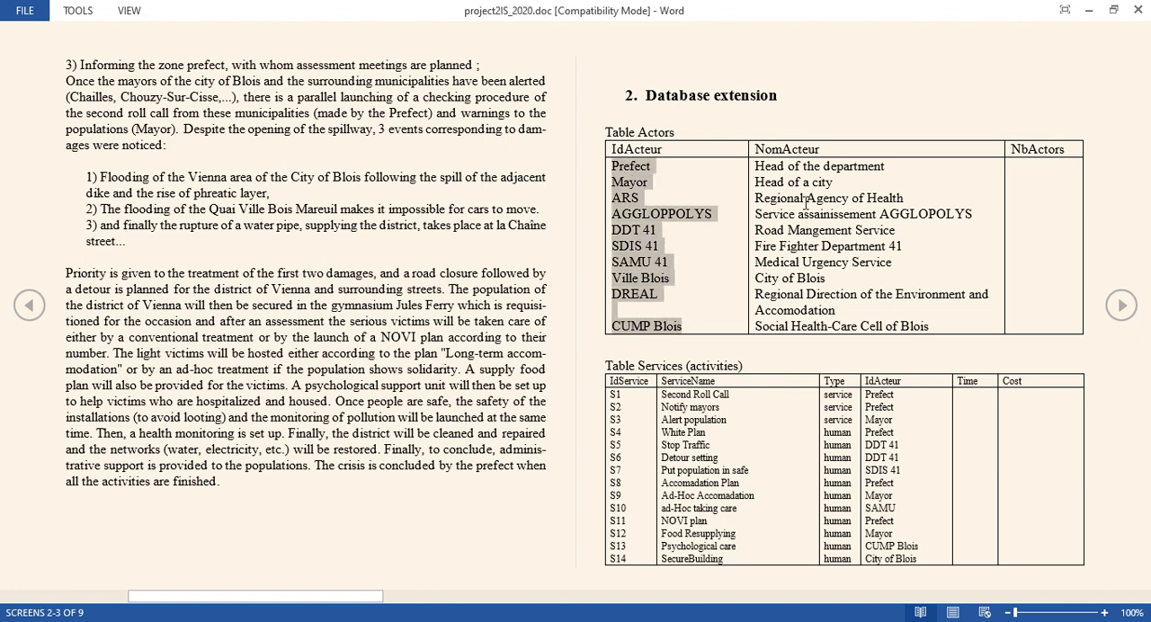
mouse_move(787, 167)
left_mouse_down()
mouse_move(833, 182)
mouse_move(886, 330)
left_mouse_up()
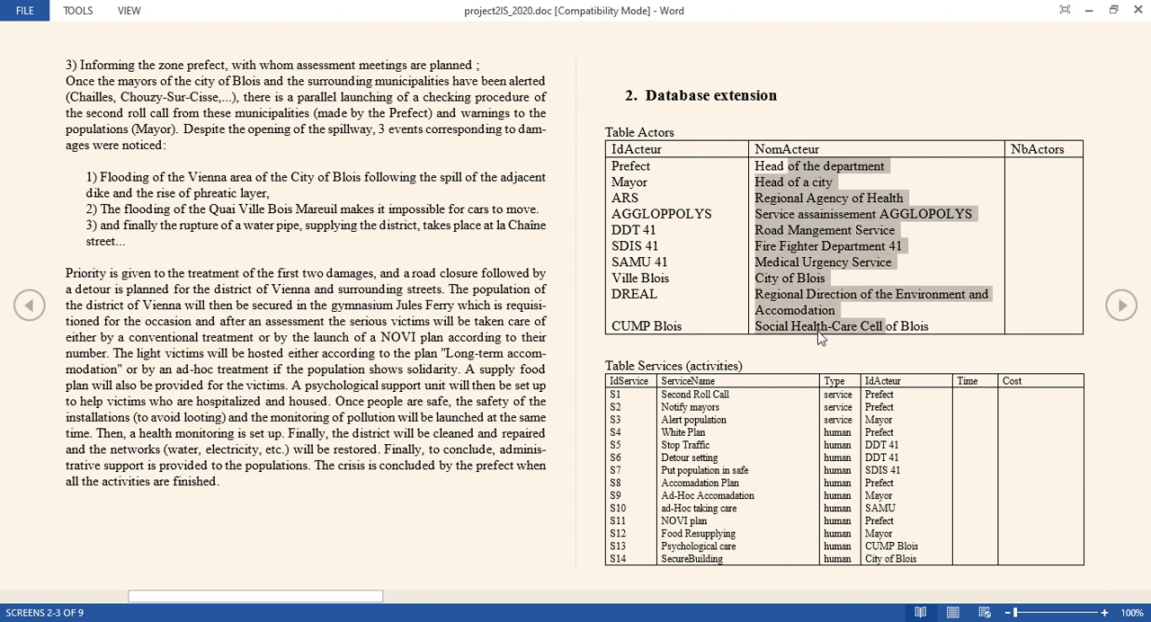
left_click_drag(632, 398, 879, 501)
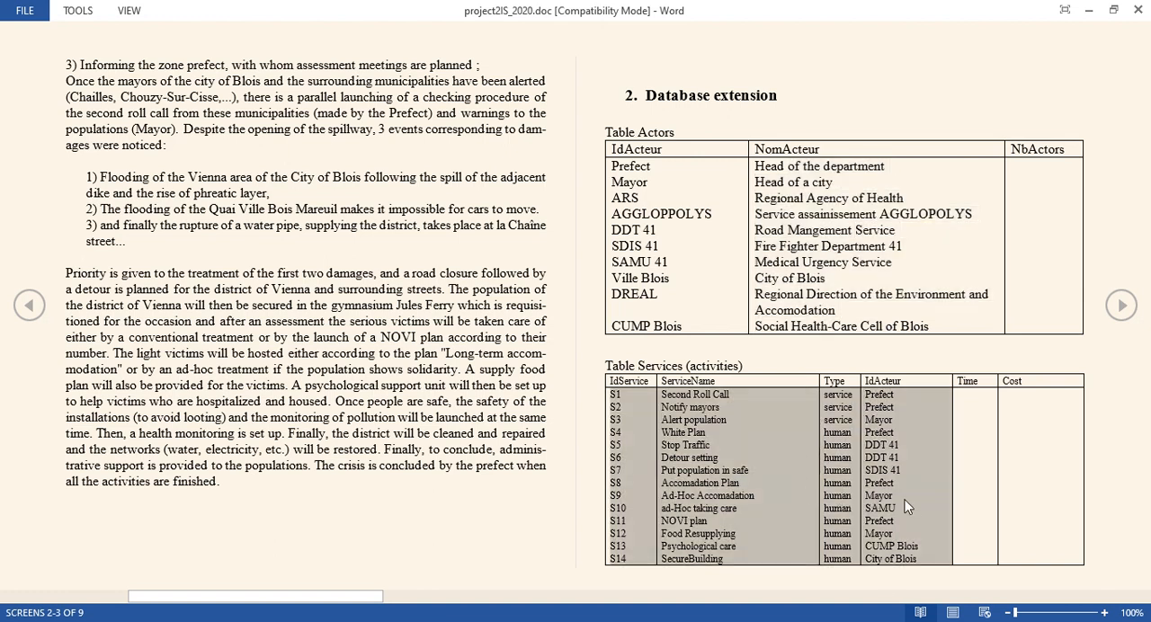
left_click(858, 450)
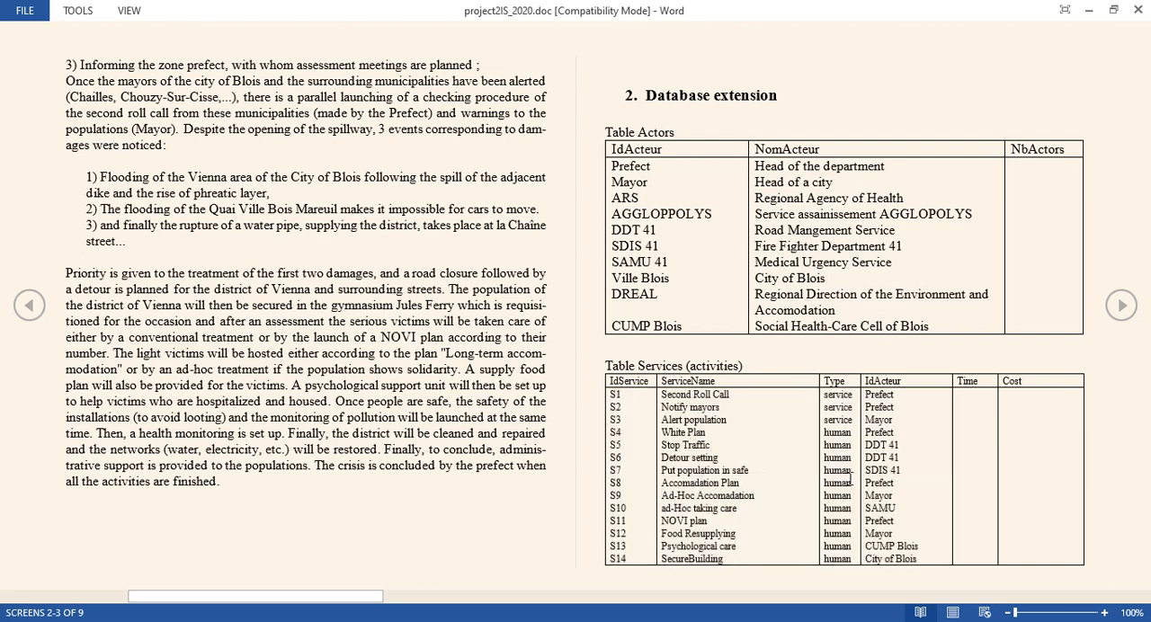
Review the table of dependencies between services and the Variables table.
scroll(878, 452, "down", 1)
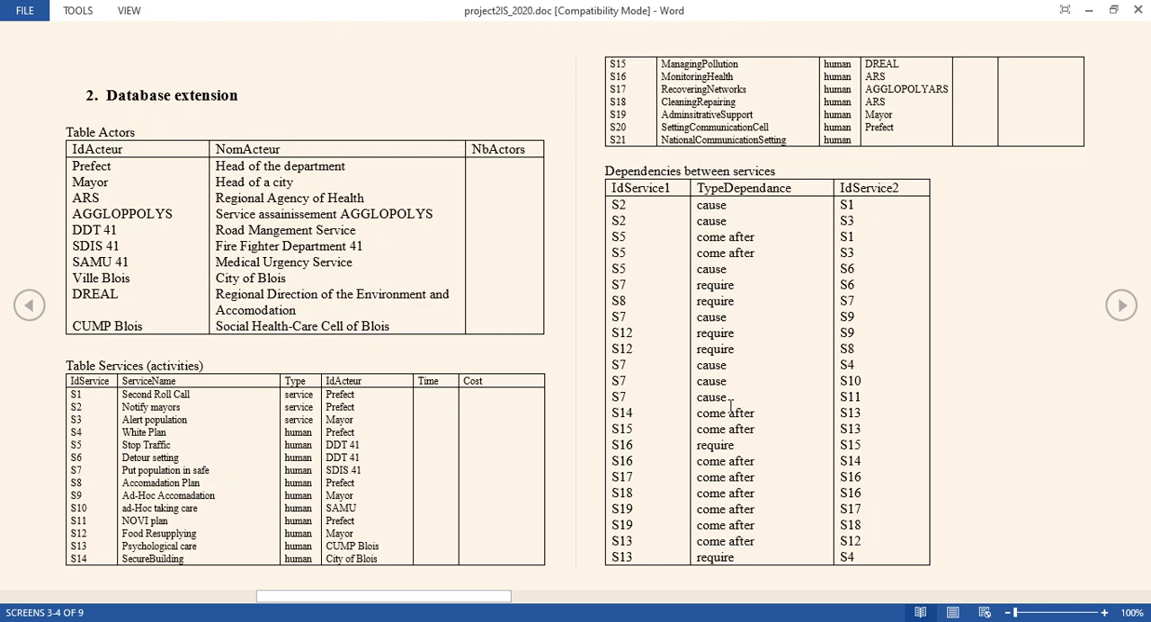
scroll(730, 405, "down", 1)
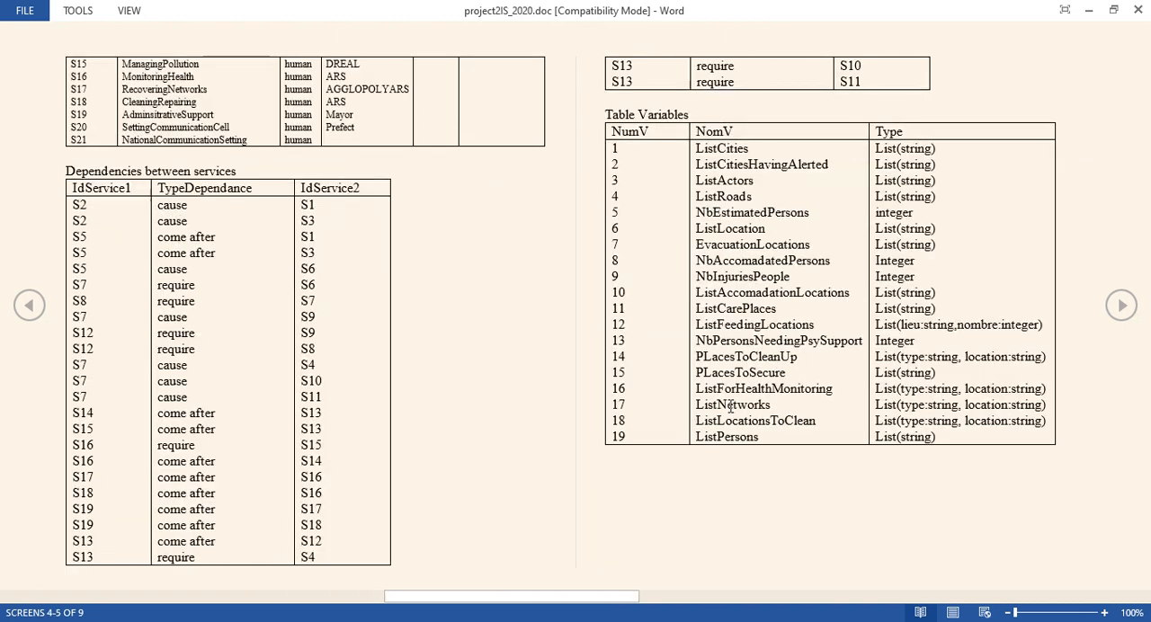
scroll(730, 405, "up", 1)
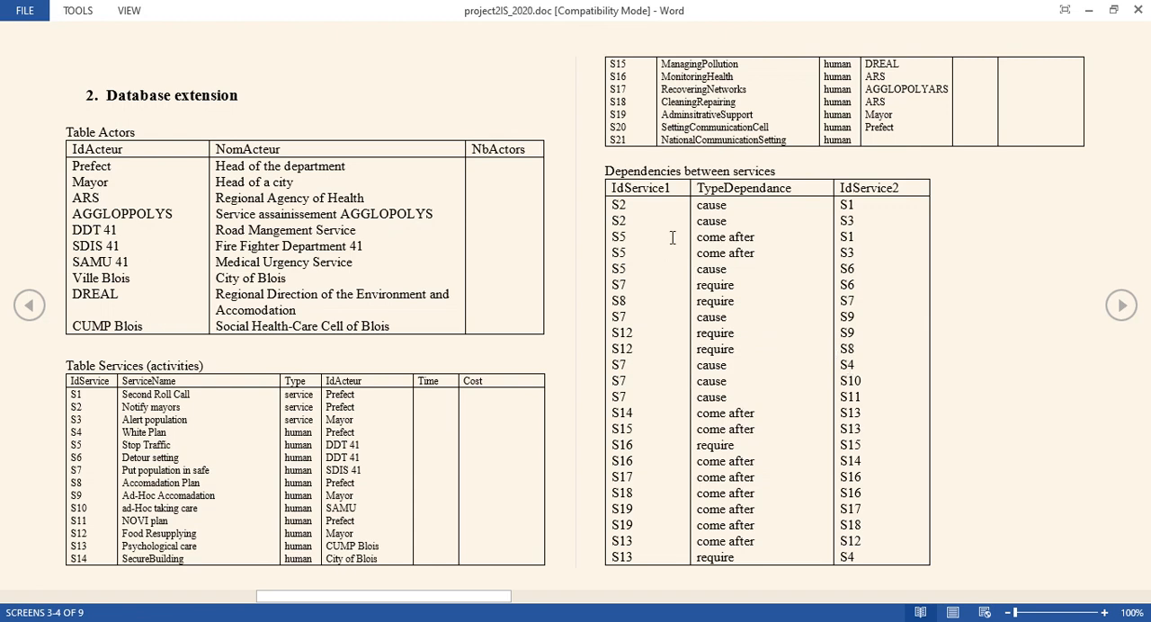
scroll(786, 323, "down", 1)
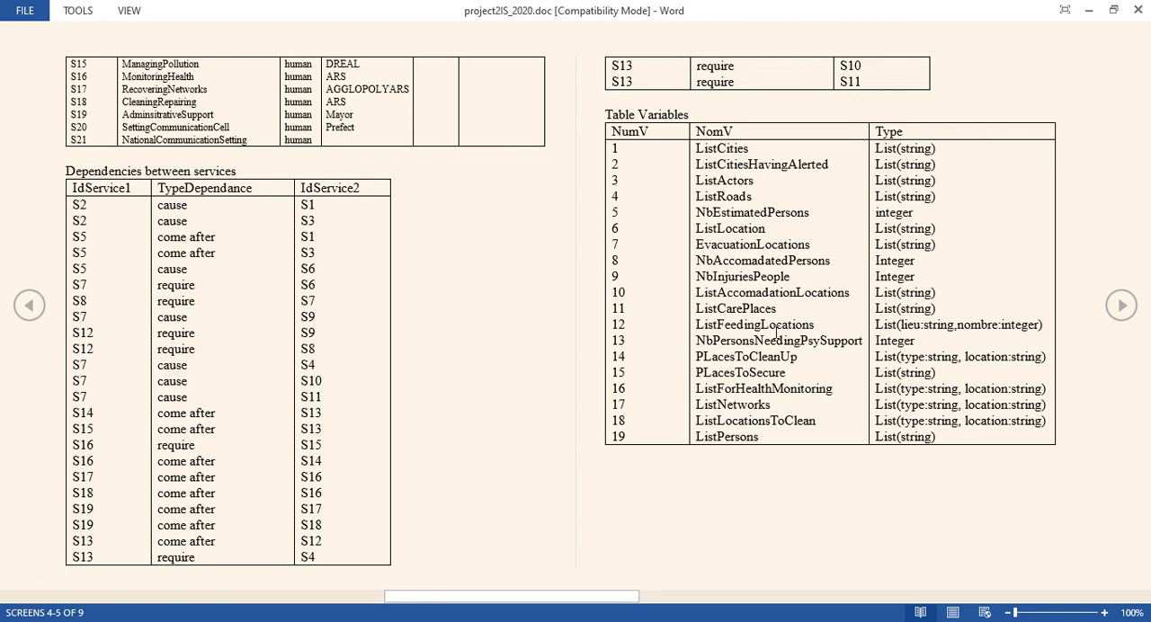
Review the service input-output and choice tables, highlighting the ServiceChoice title and its service identifiers.
scroll(777, 332, "down", 1)
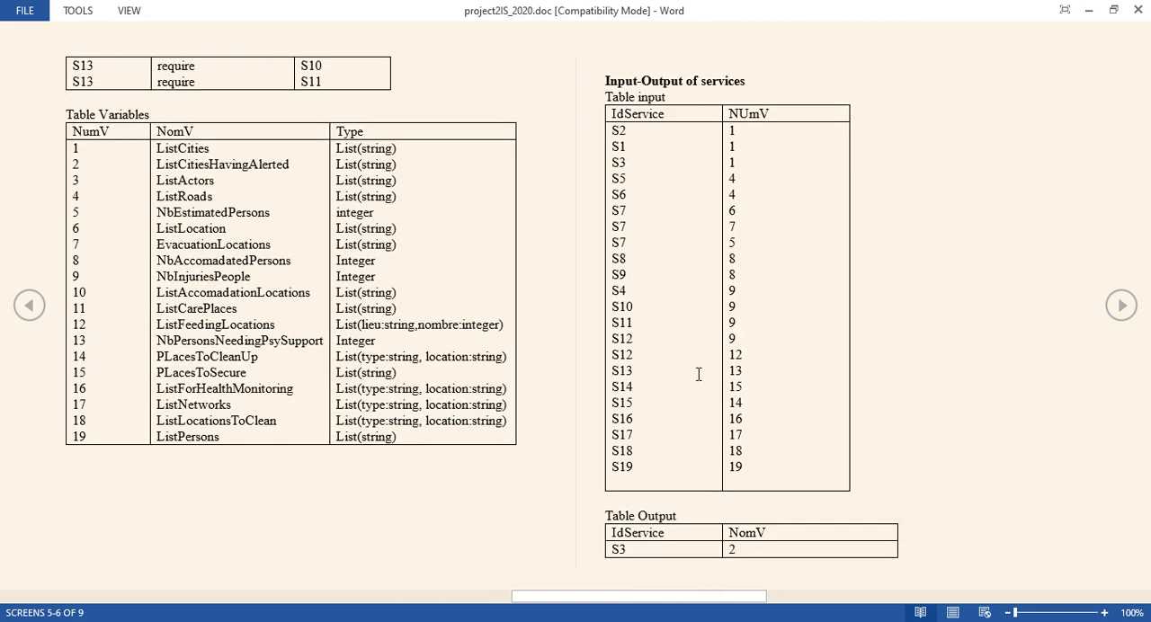
scroll(698, 374, "down", 1)
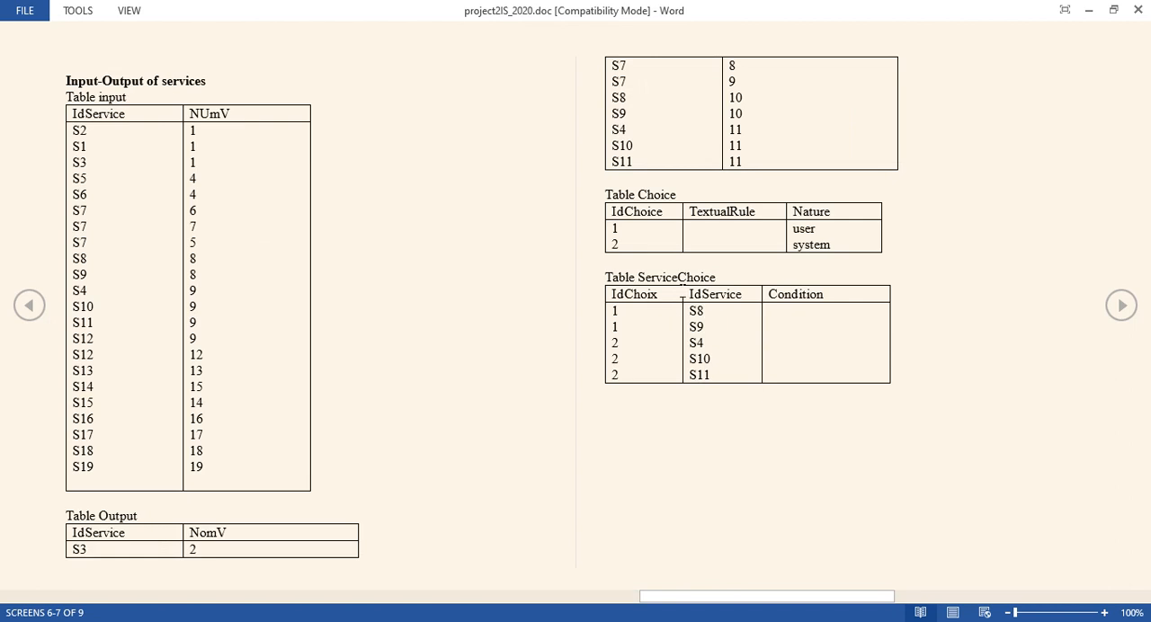
double_click(693, 279)
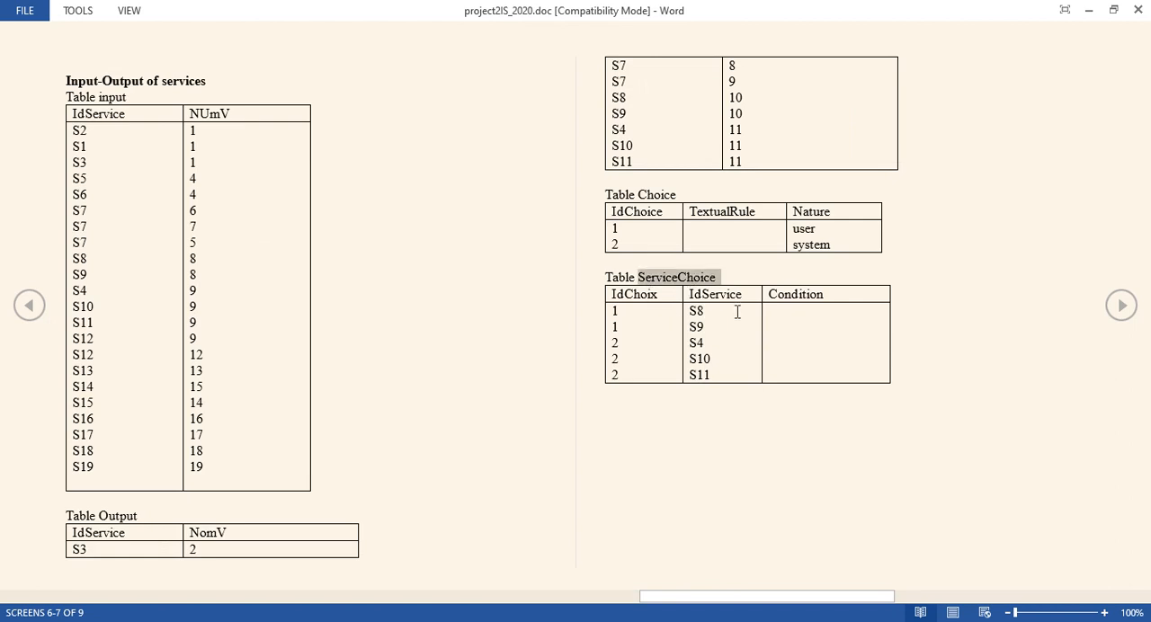
mouse_move(711, 311)
left_mouse_down()
mouse_move(737, 378)
mouse_move(696, 312)
left_mouse_up()
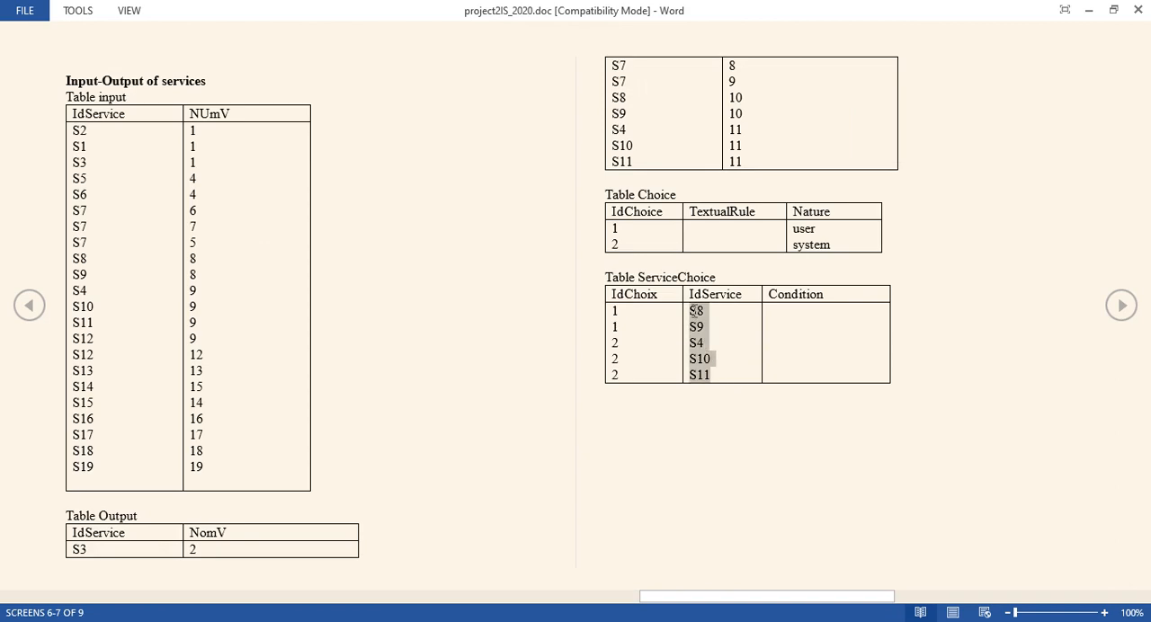
Look over the Work to do tasks and the deliverables, and return to the document's first page.
scroll(675, 354, "down", 1)
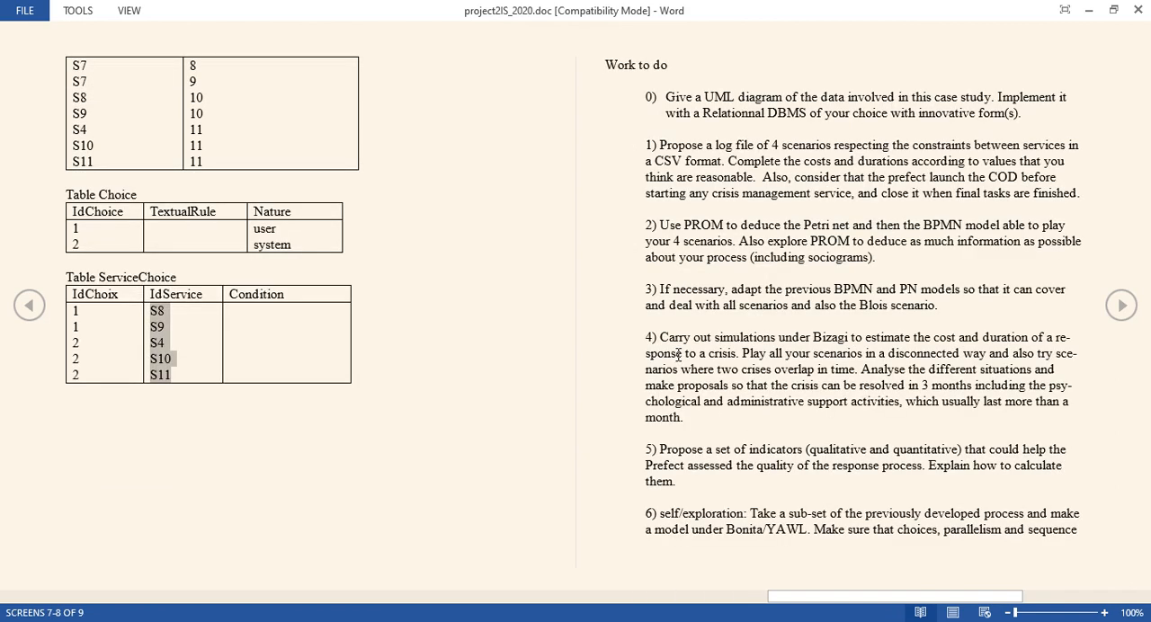
scroll(678, 354, "down", 1)
scroll(678, 353, "up", 7)
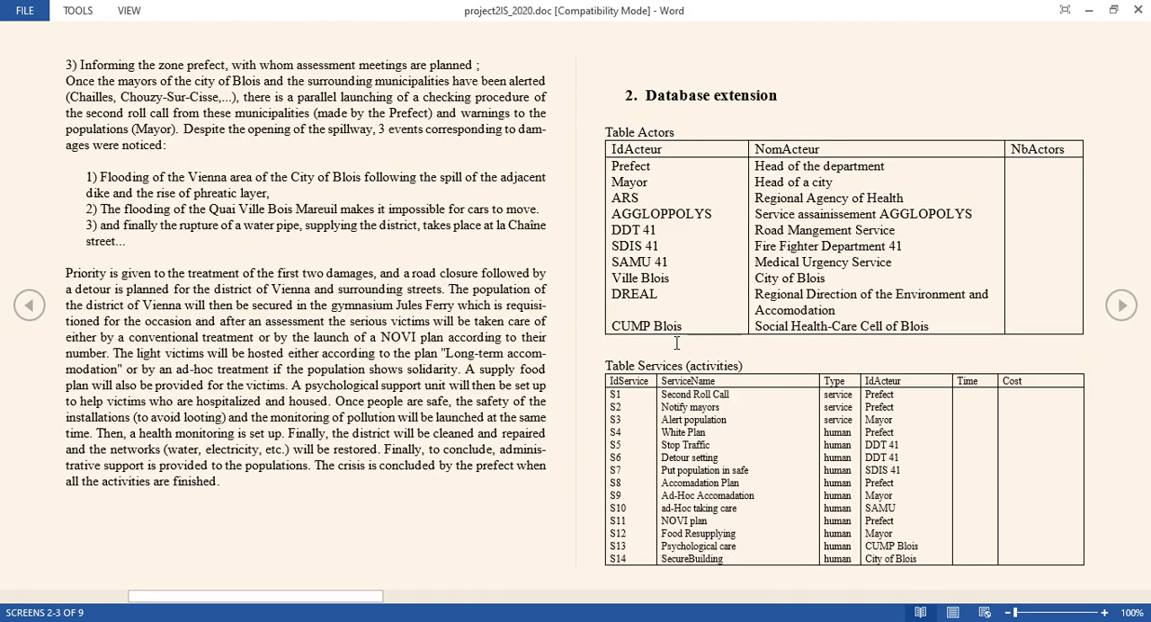
scroll(673, 340, "down", 4)
scroll(673, 340, "down", 3)
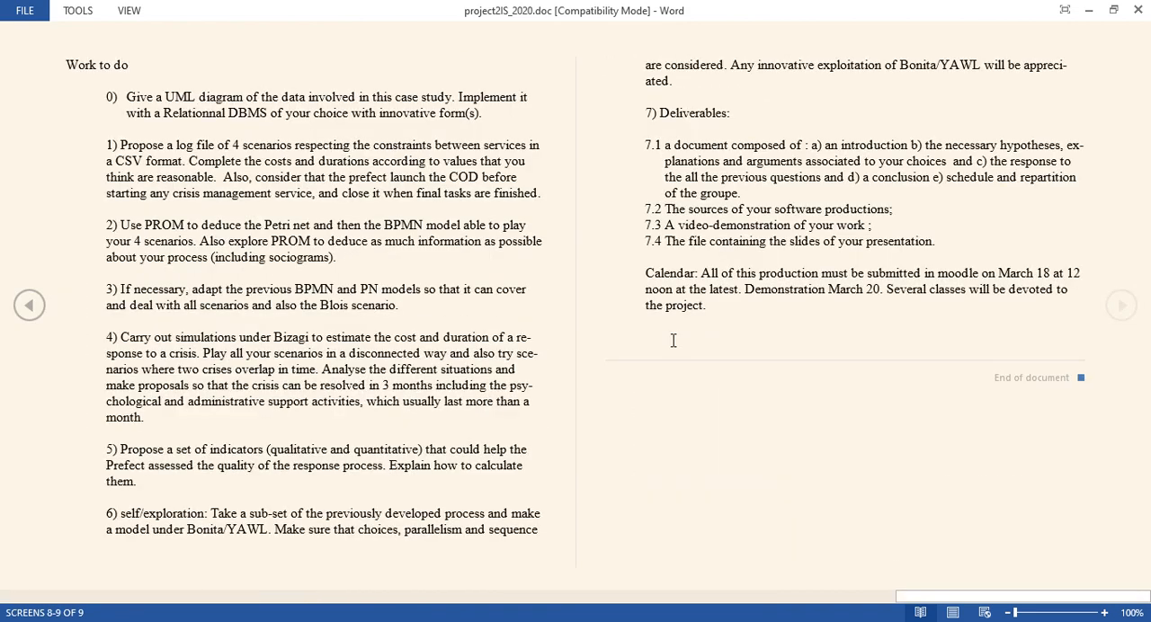
scroll(674, 338, "up", 7)
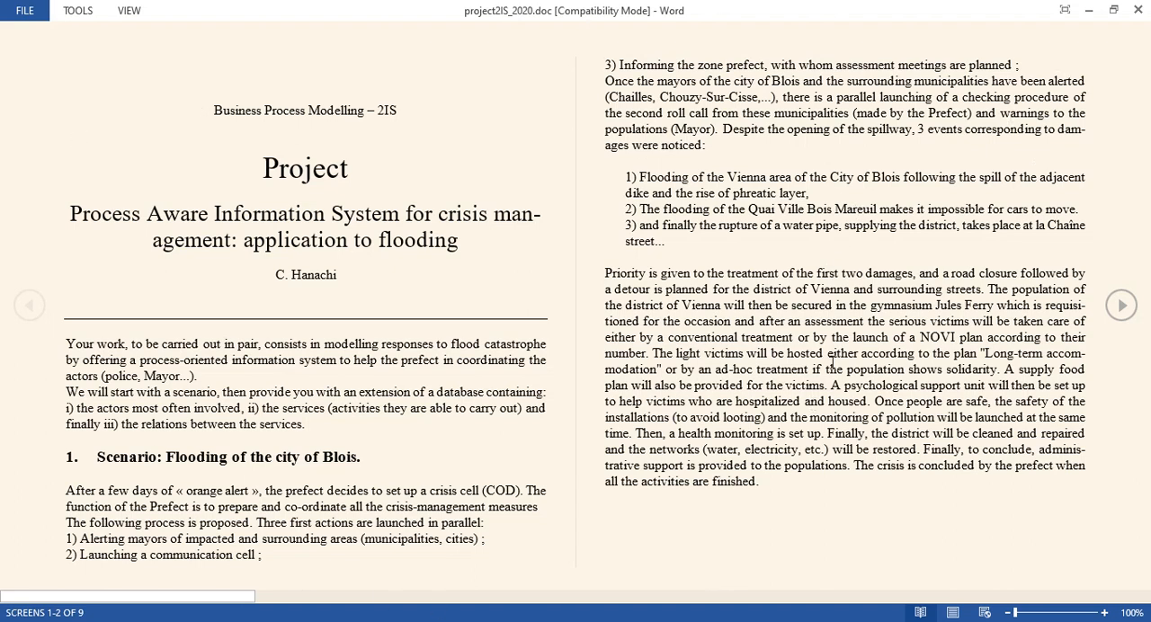
Switch to the 2.csv workbook in Excel.
key("alt+Tab")
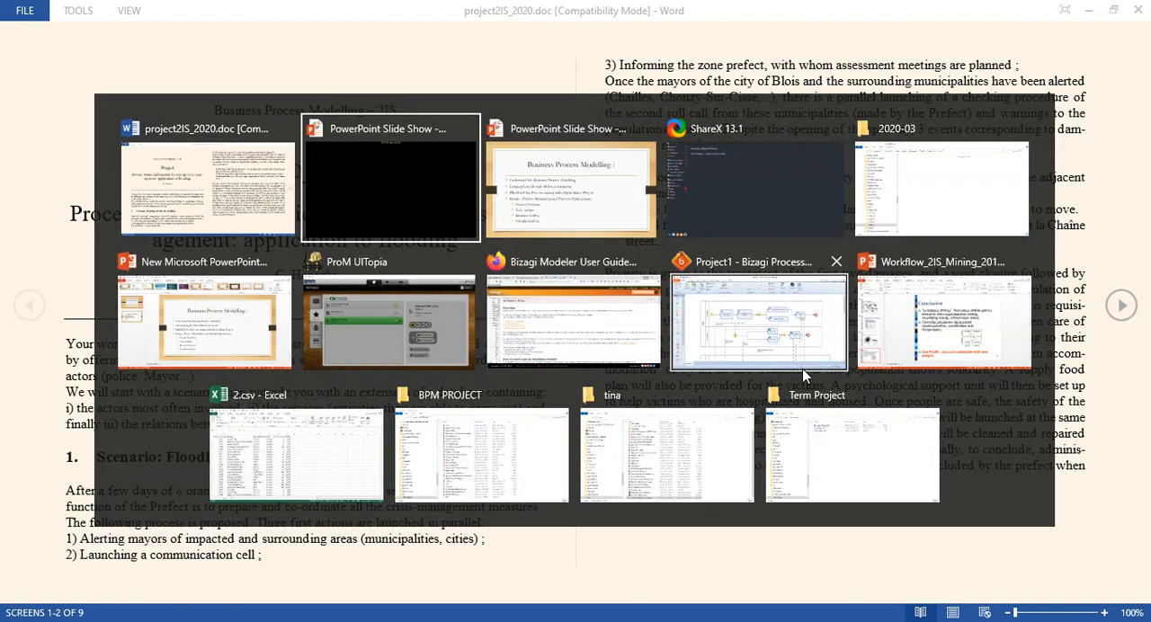
key("Tab")
key("Tab")
key("Tab")
key("Tab")
key("Tab")
key("Tab")
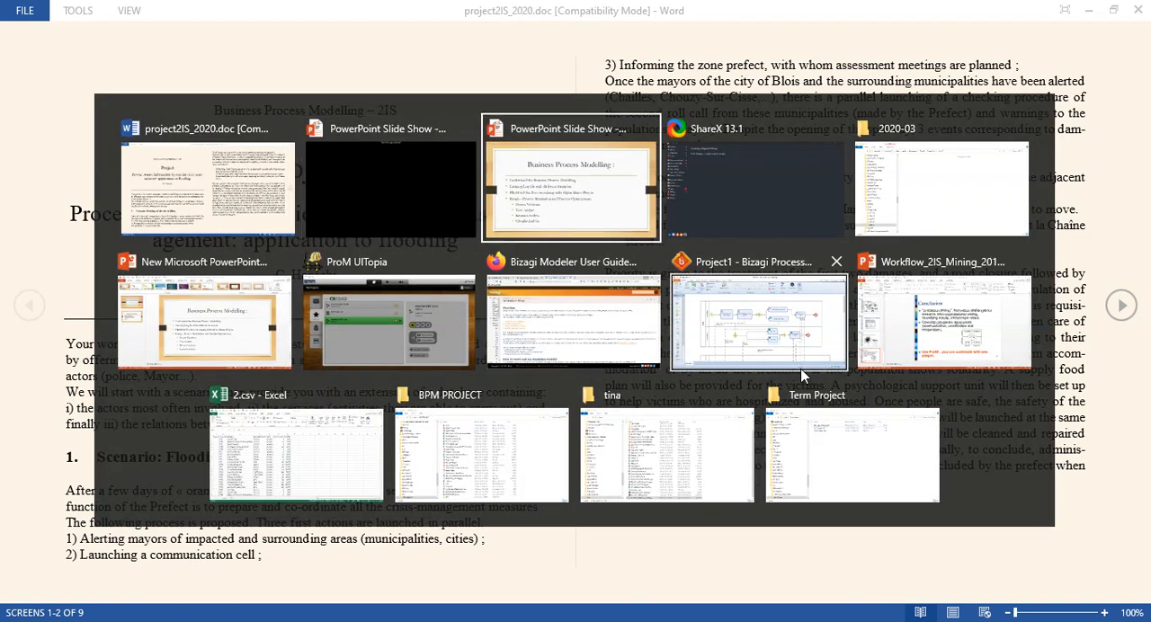
key("Tab")
key("Tab")
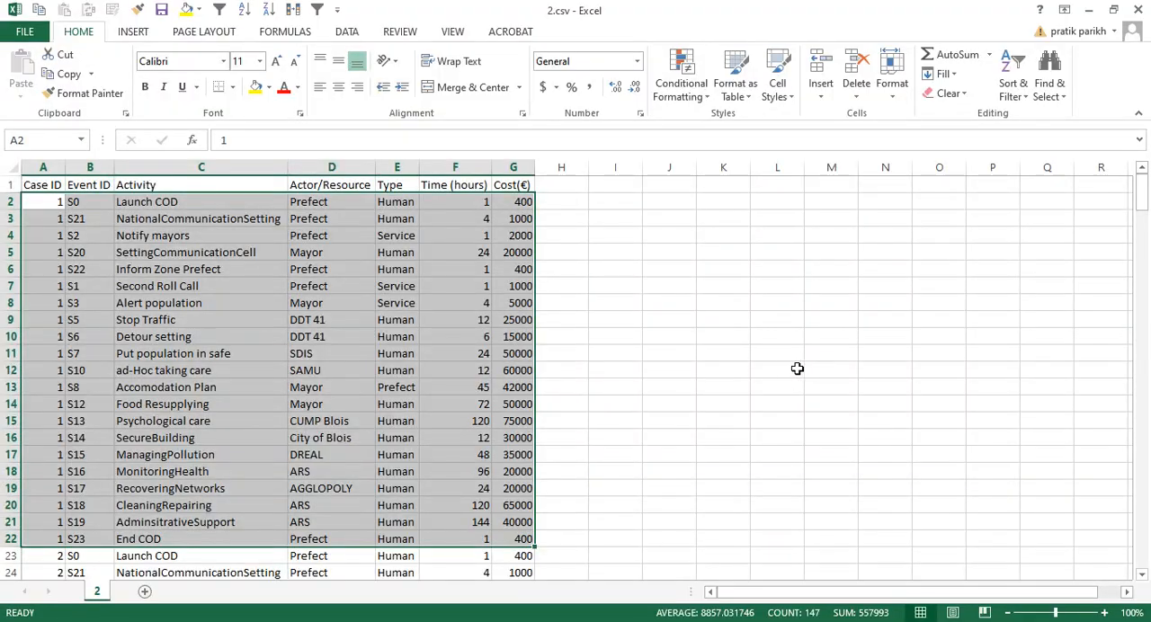
left_click(700, 368)
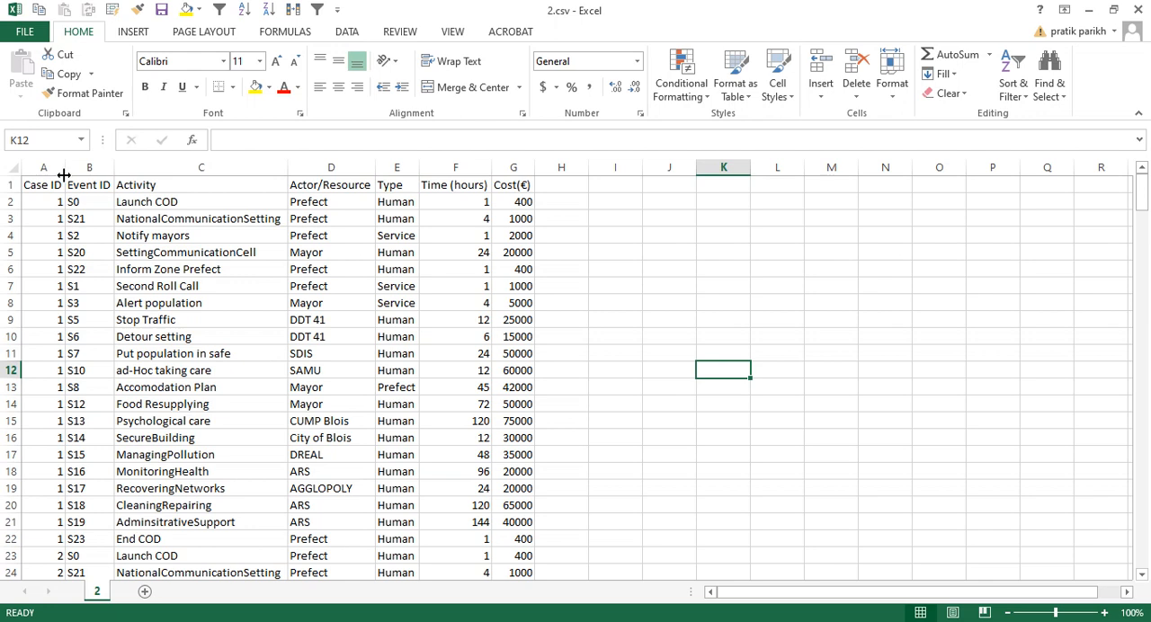
Examine the event log from the first case's activities, times and costs down to the end of case 12.
left_click_drag(54, 200, 514, 545)
left_click(512, 539)
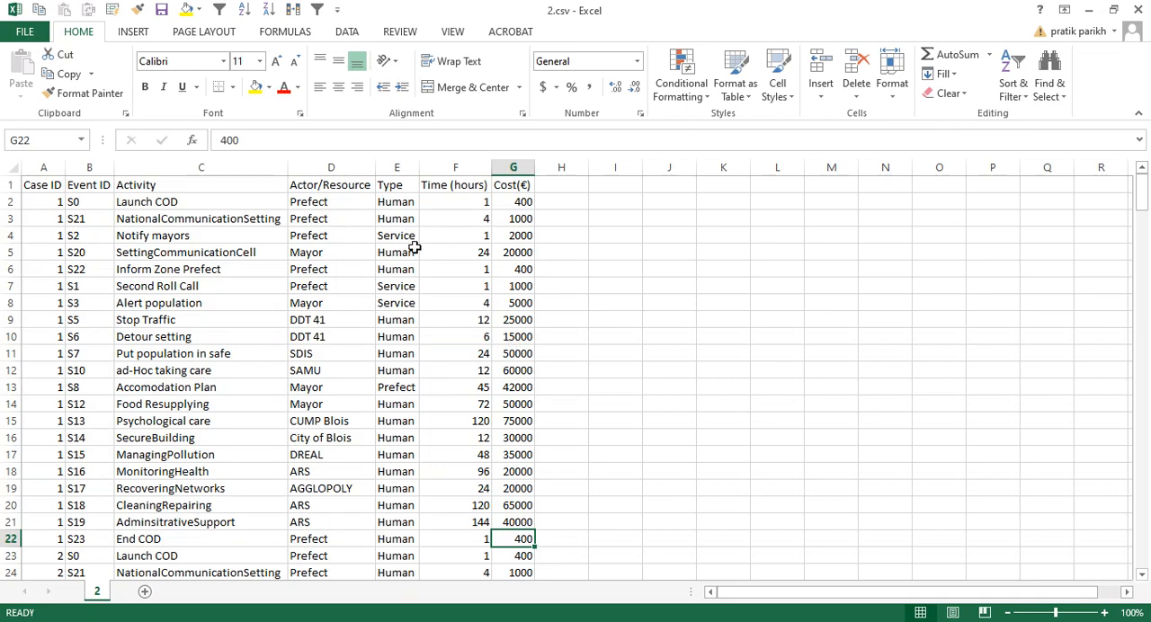
left_click(60, 204)
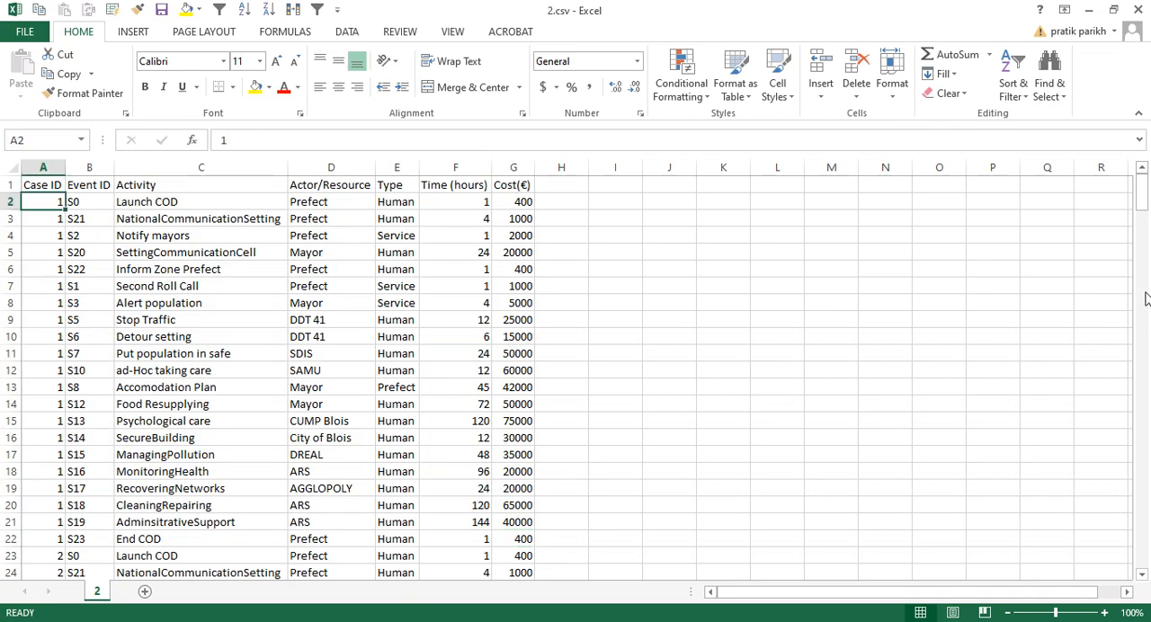
left_click_drag(1140, 192, 1142, 570)
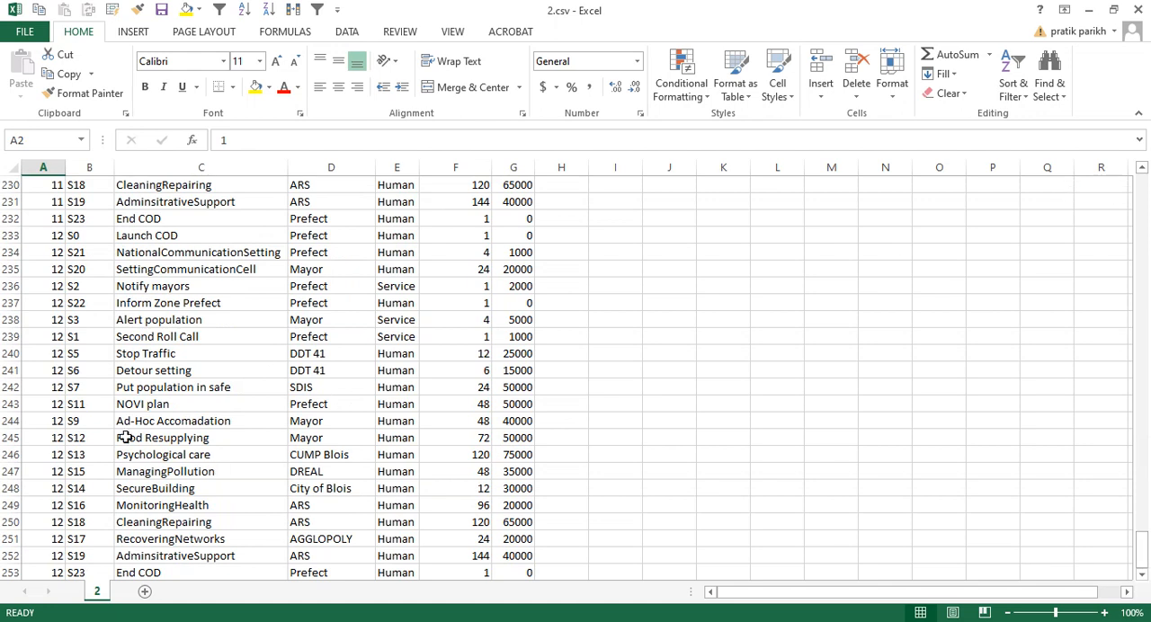
Highlight the Case ID values of all case 12 rows at the end of the event log.
left_click(39, 351)
left_click_drag(44, 236, 43, 253)
left_click_drag(36, 342, 24, 571)
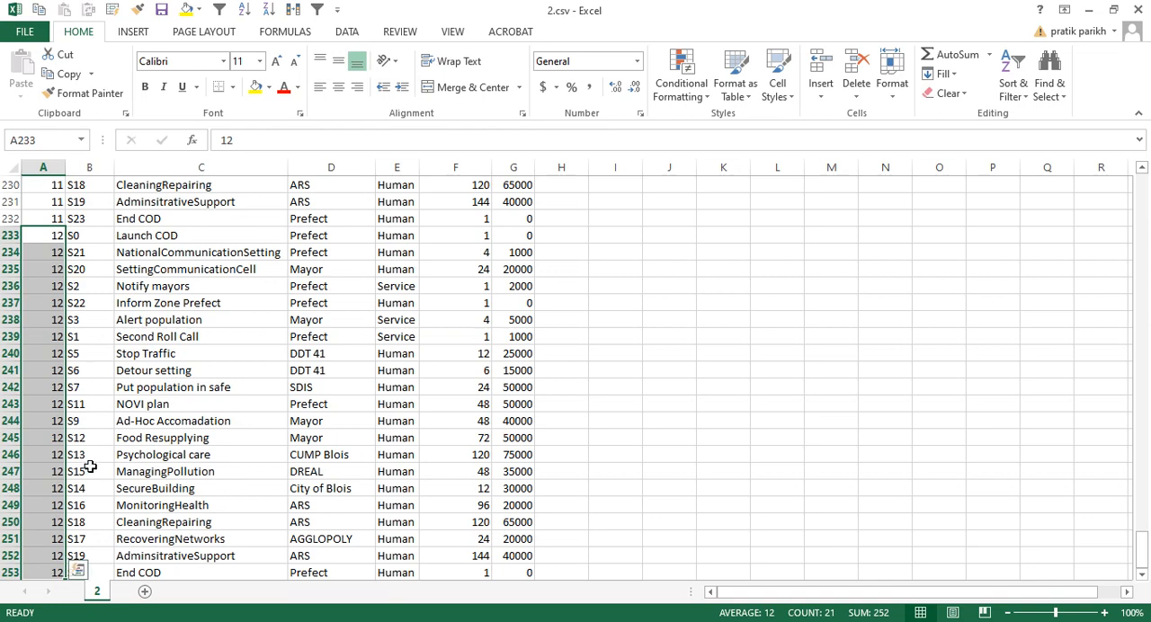
scroll(90, 467, "up", 14)
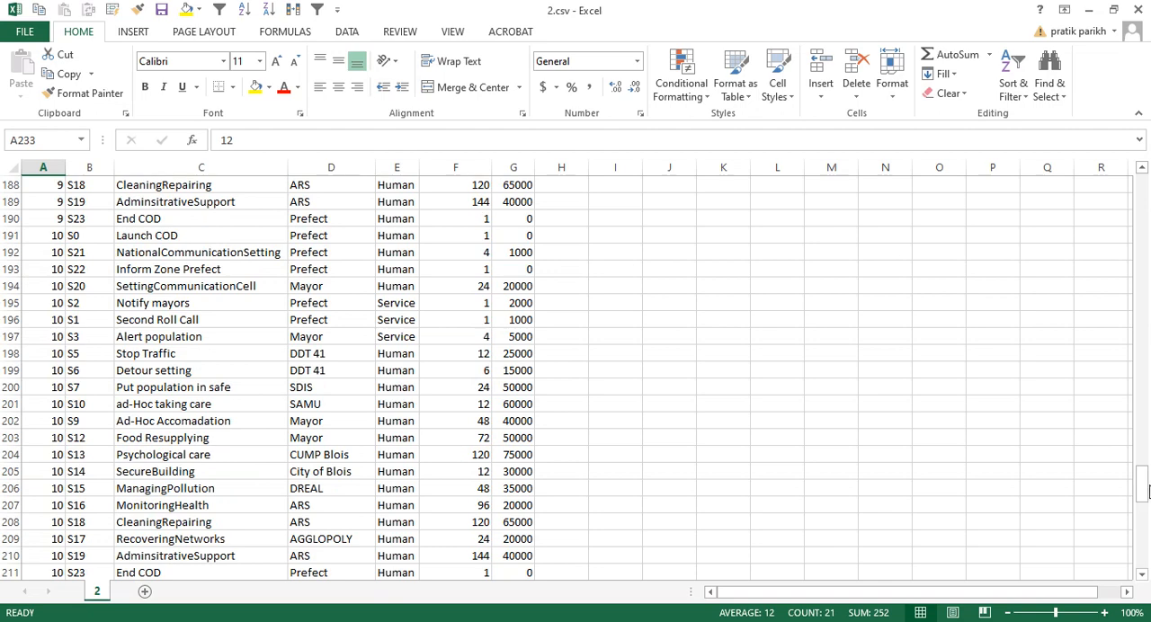
Return to the start of the log and highlight all of case 1's records, from Launch COD to End COD.
left_click_drag(1147, 490, 1142, 189)
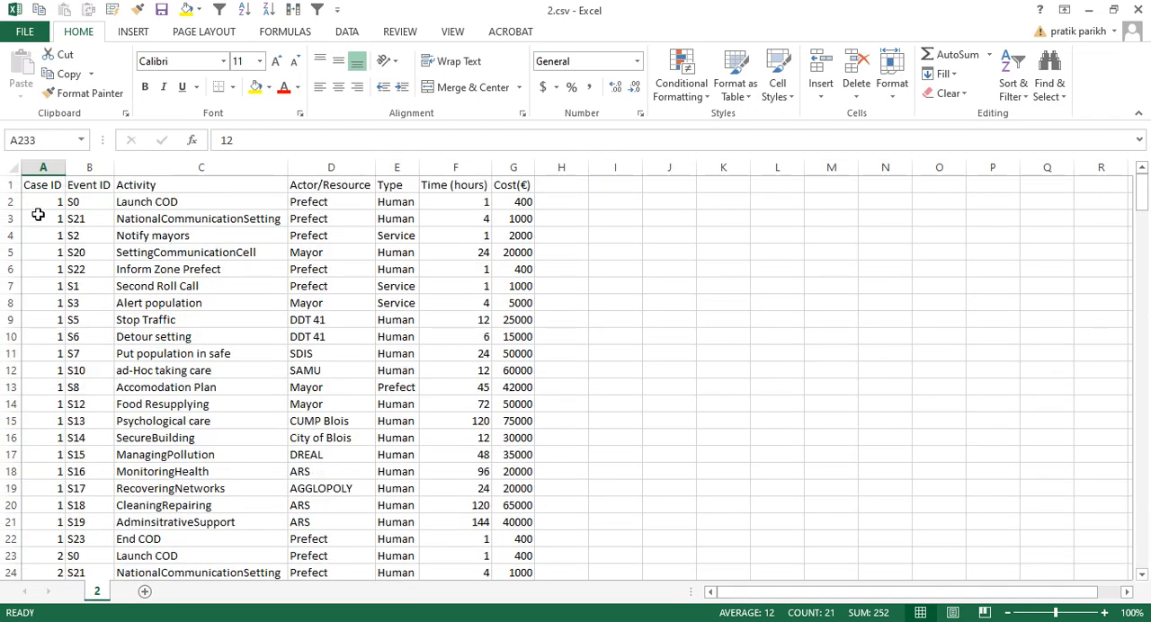
left_click_drag(39, 203, 44, 540)
left_click_drag(72, 540, 502, 532)
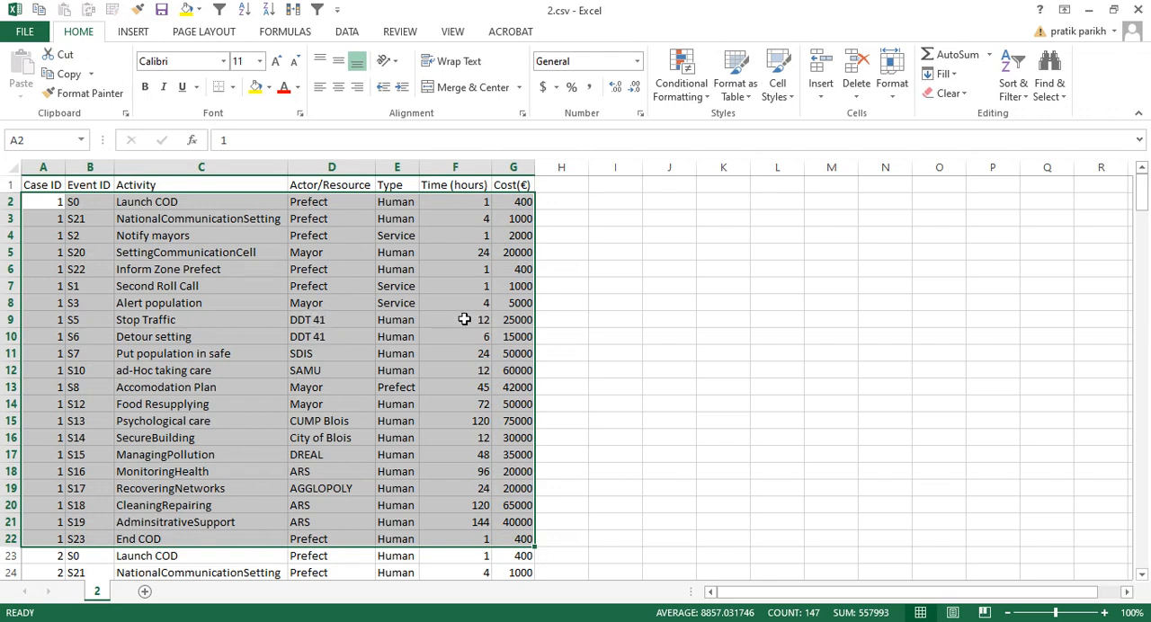
Highlight case 1's Time (hours) and Cost(€) values and its rows from Inform Zone Prefect to End COD, and clear the selection.
left_click_drag(458, 202, 436, 526)
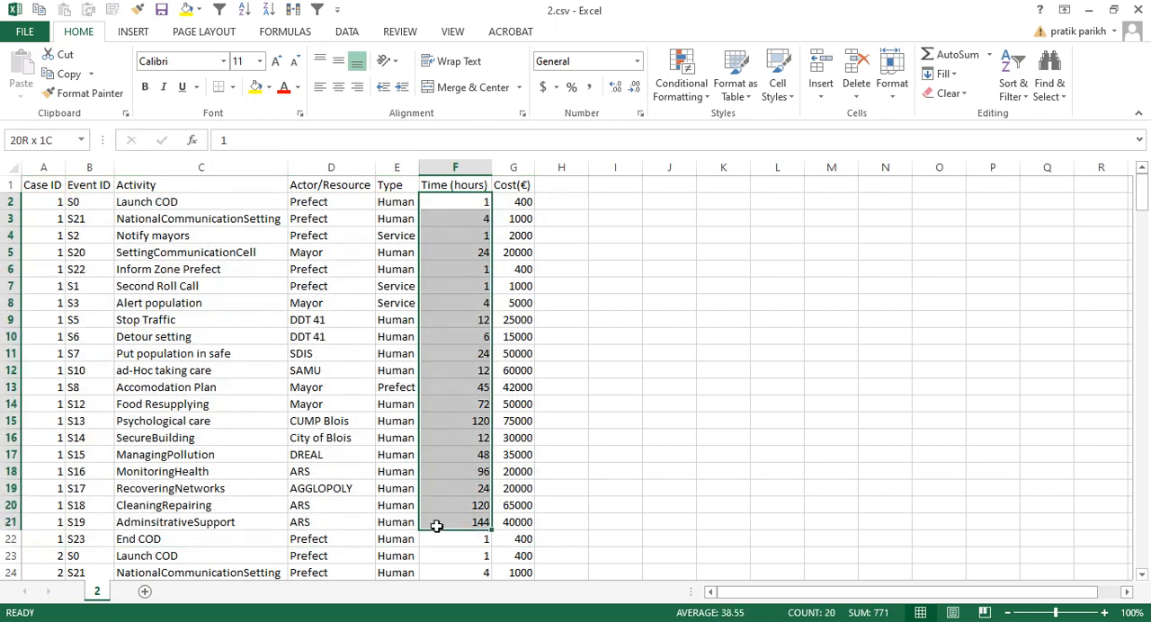
left_click_drag(513, 202, 495, 516)
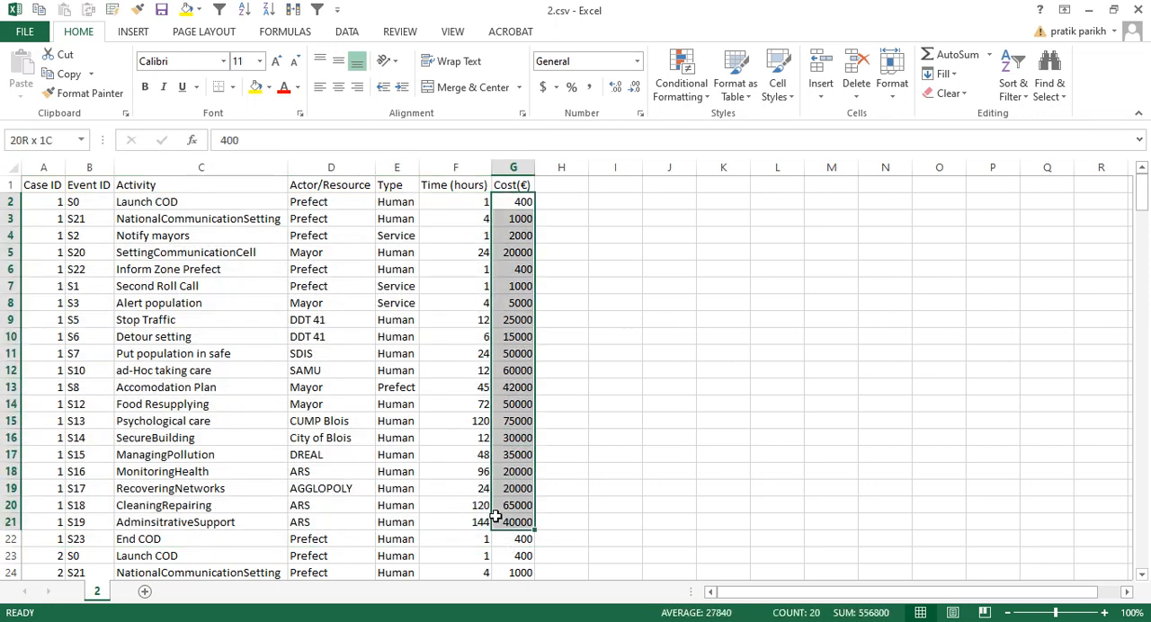
left_click_drag(455, 203, 518, 521)
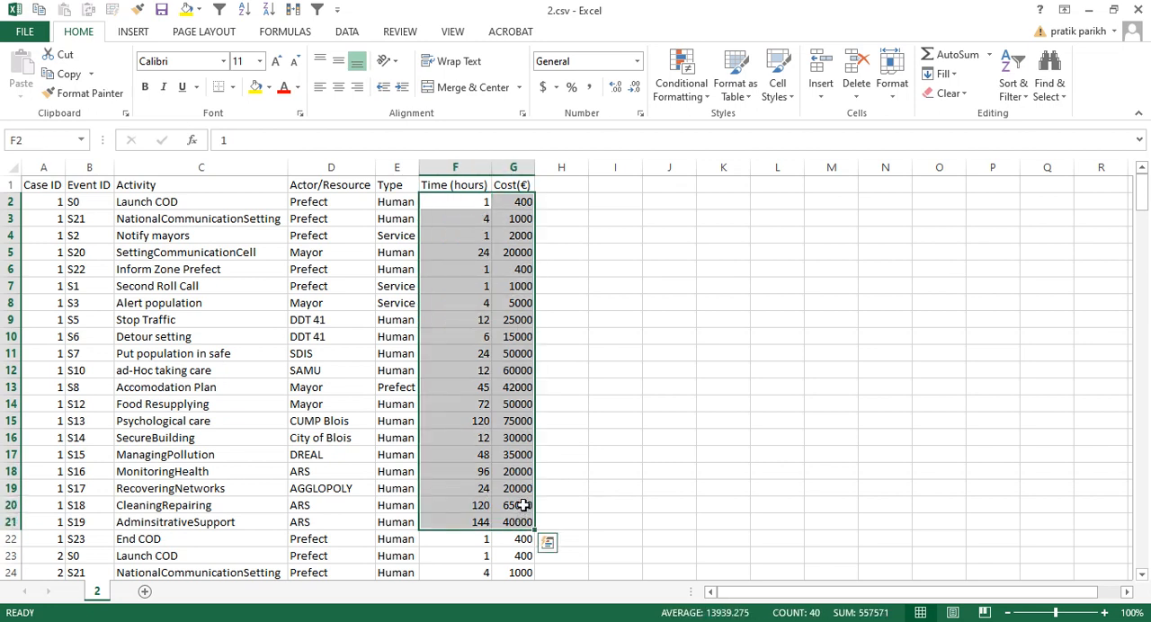
left_click_drag(34, 269, 519, 536)
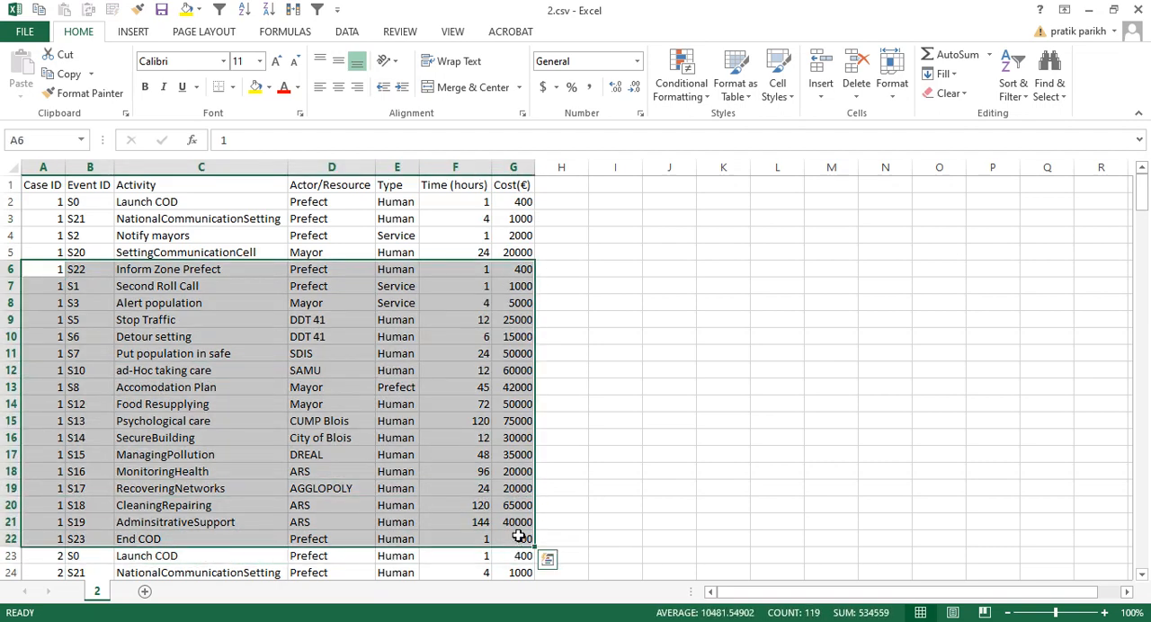
scroll(539, 535, "down", 6)
left_click_drag(1147, 229, 1142, 184)
left_click(775, 286)
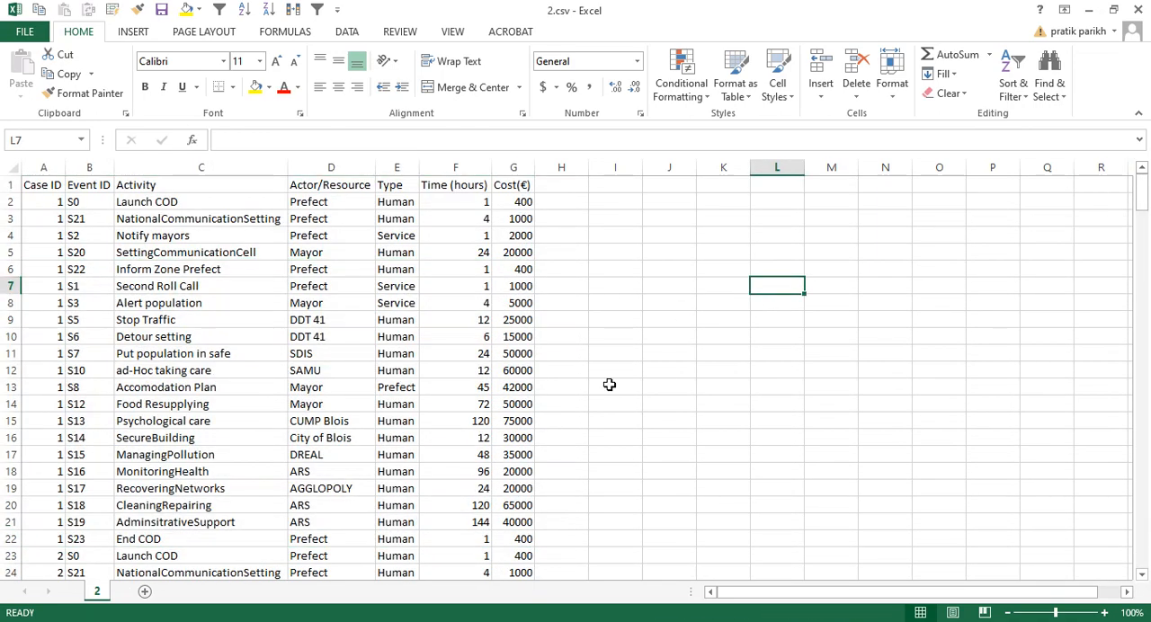
Switch to the ProM UITopia workspace.
key("alt+Tab")
key("alt+Tab")
key("alt+Tab")
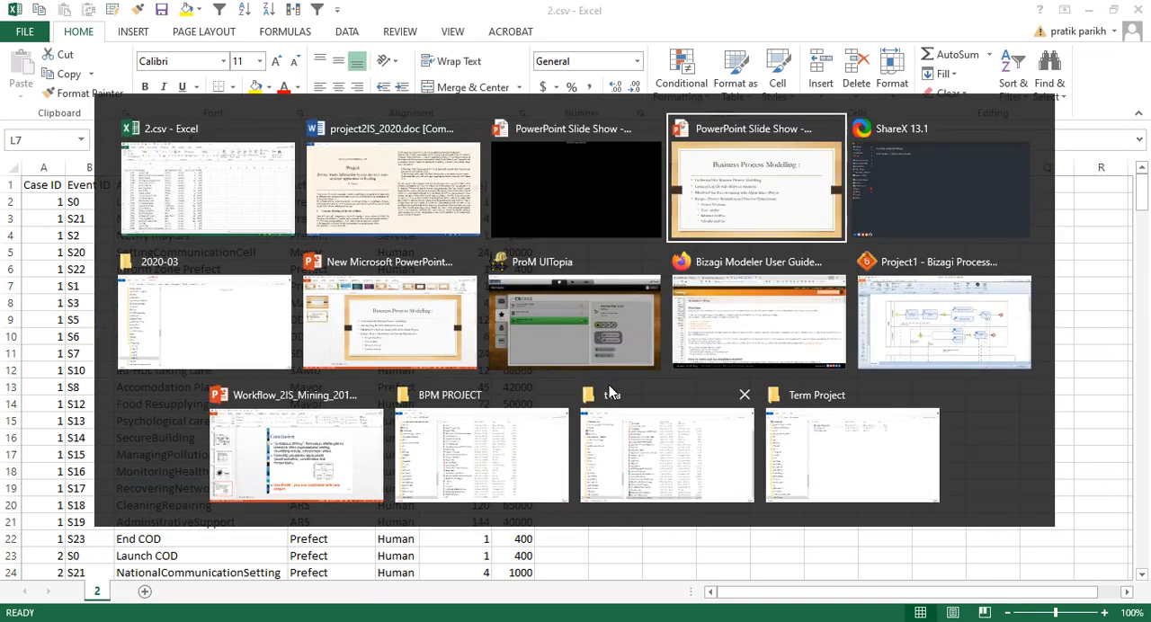
key("alt+Tab")
key("alt+Tab")
key("alt+Tab")
key("alt+Tab")
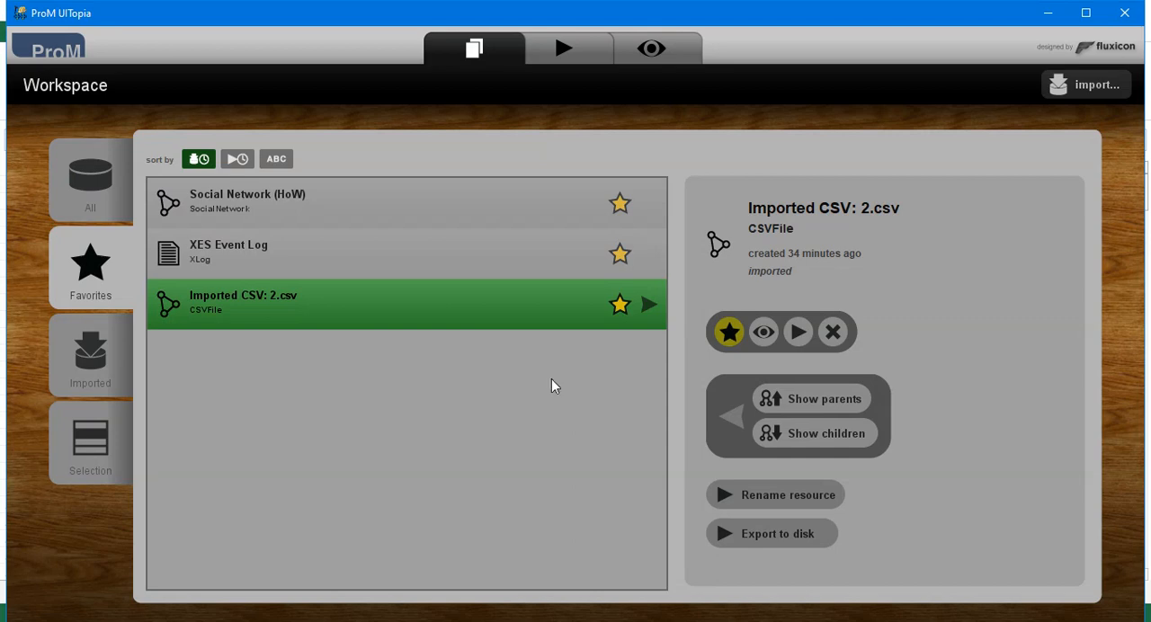
Remove the old imported 2.csv, XES Event Log and Social Network (HoW) resources from the workspace favorites.
left_click(822, 334)
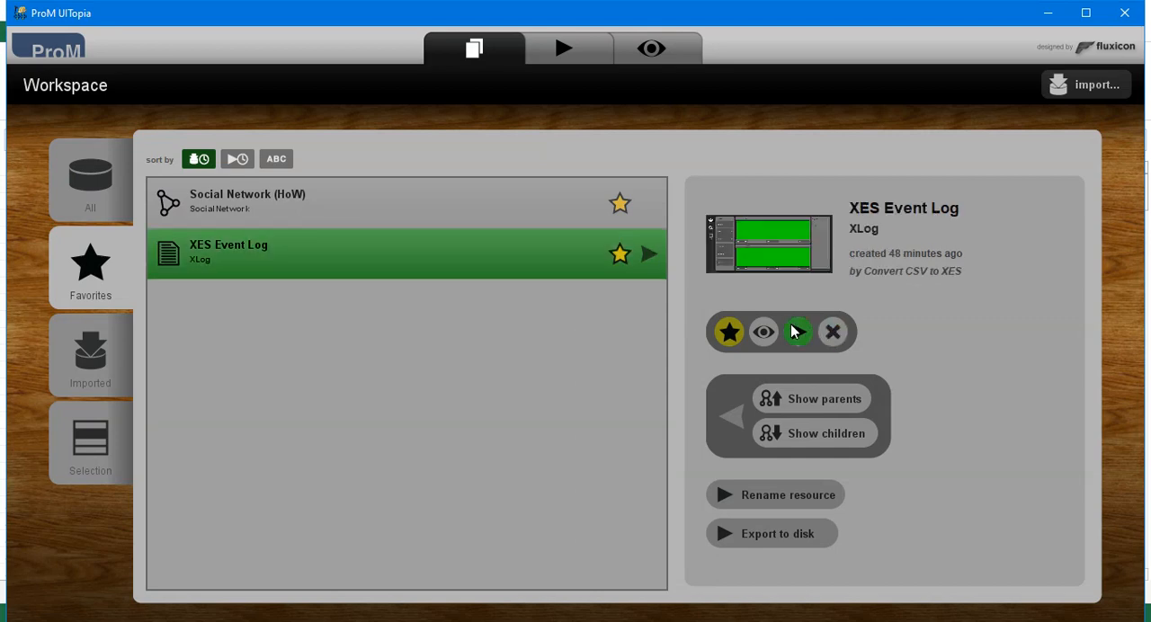
left_click(827, 340)
left_click(829, 345)
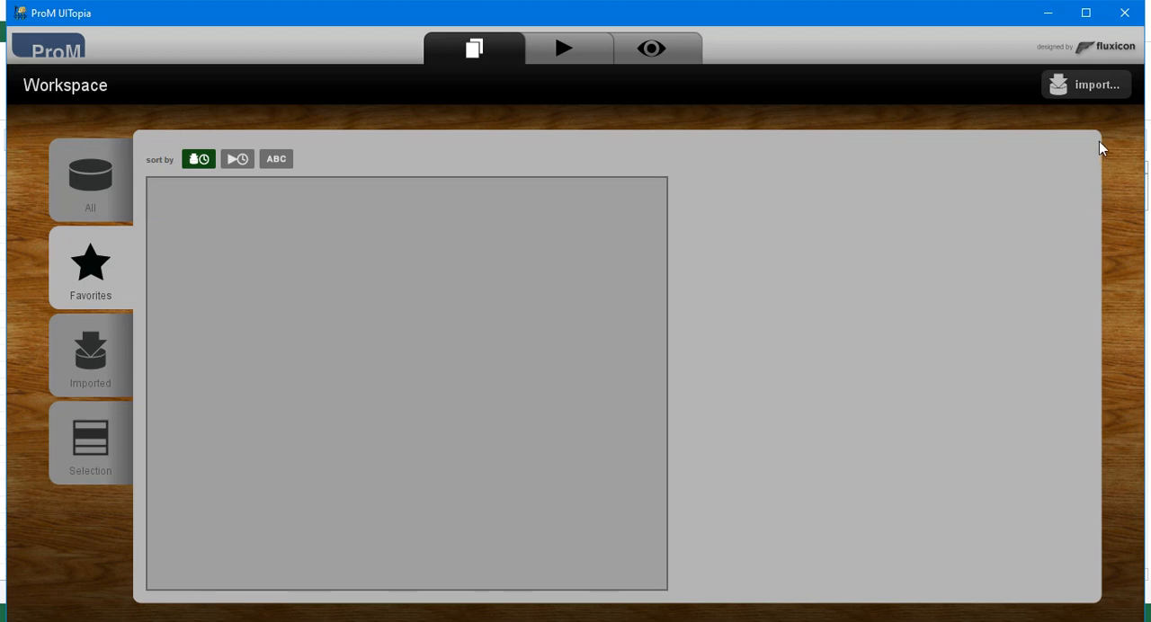
Import 2.csv from the BPM PROJECT folder using the CSV File (XES Conversion with Log package) plugin.
left_click(1099, 84)
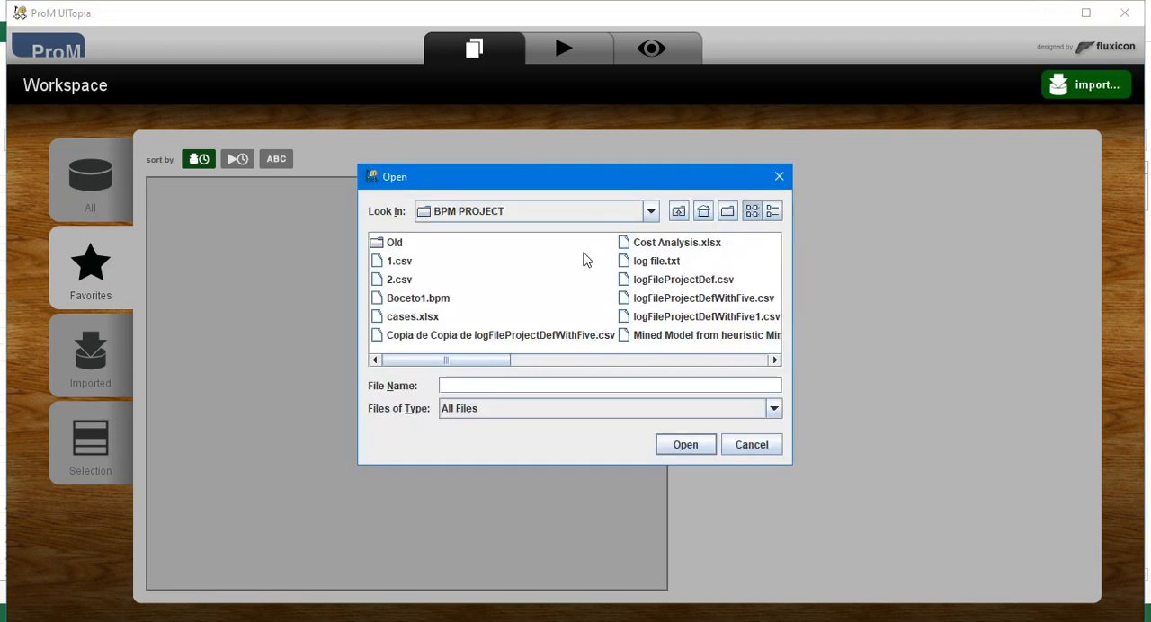
left_click(396, 280)
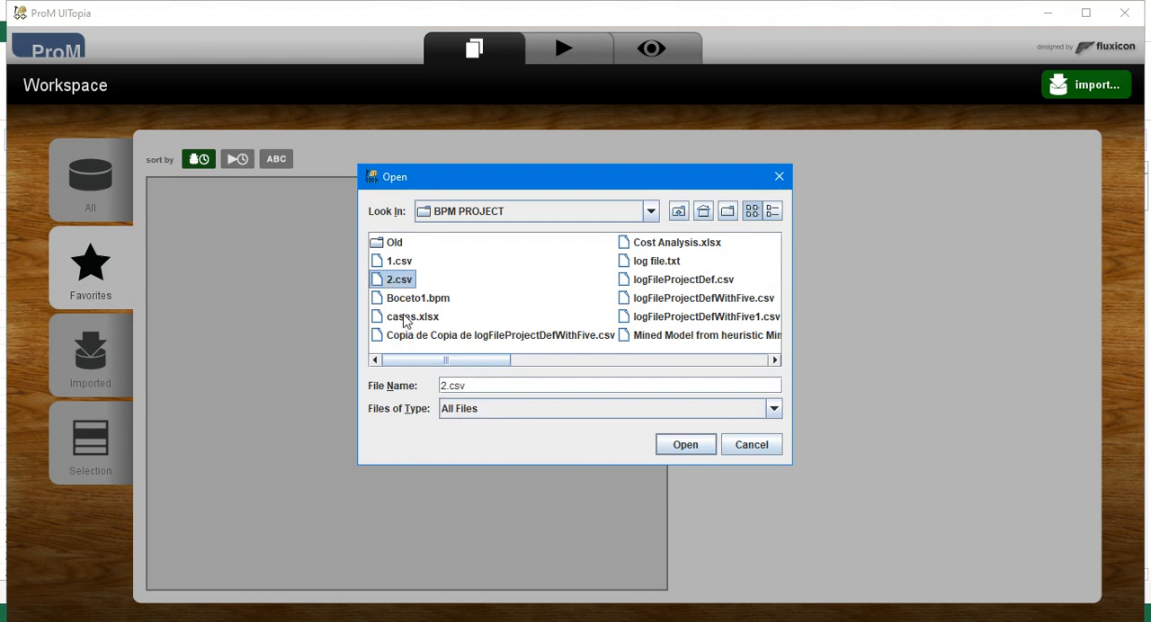
left_click(709, 449)
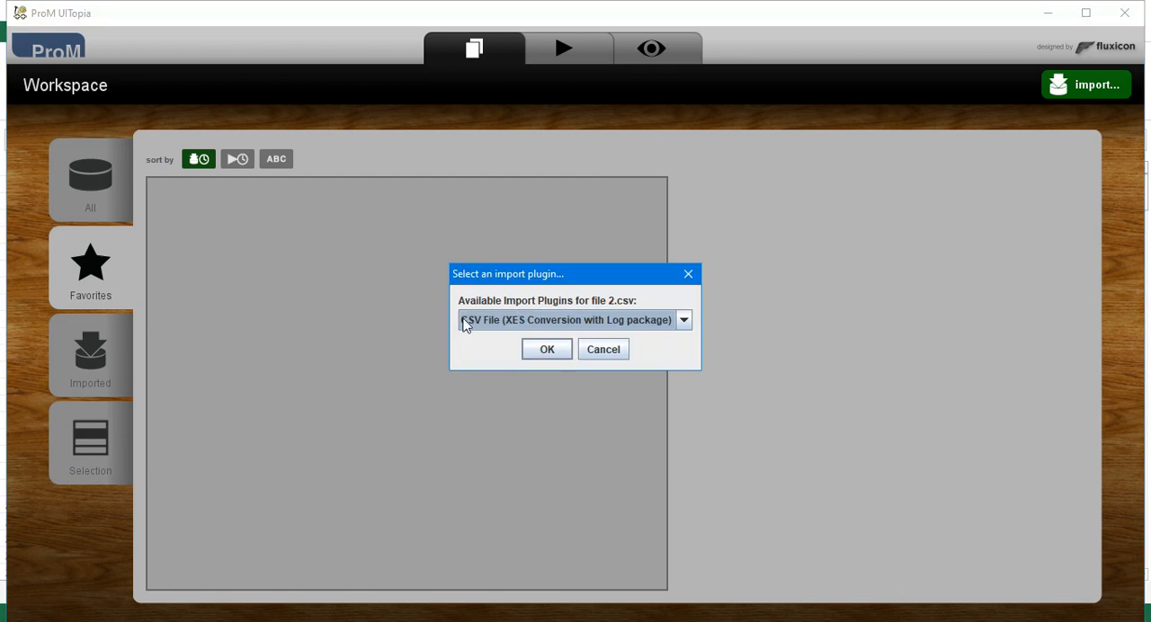
left_click(549, 350)
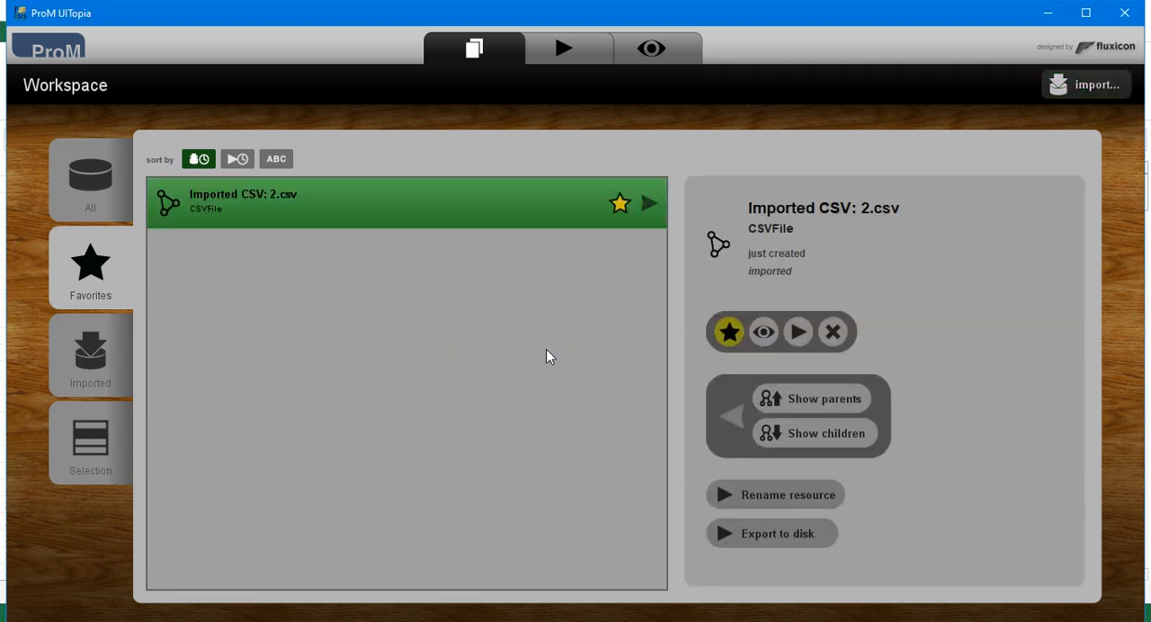
Start Convert CSV to XES on the imported 2.csv and accept the Big5, comma and double-quote parser settings.
left_click(797, 338)
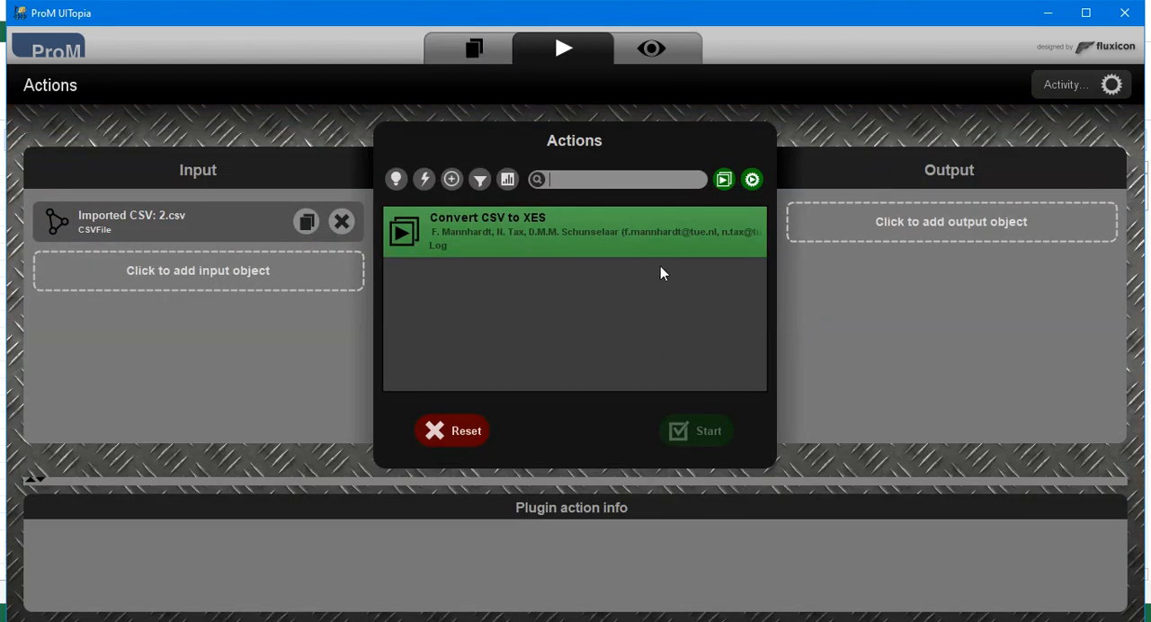
left_click(649, 236)
left_click(703, 432)
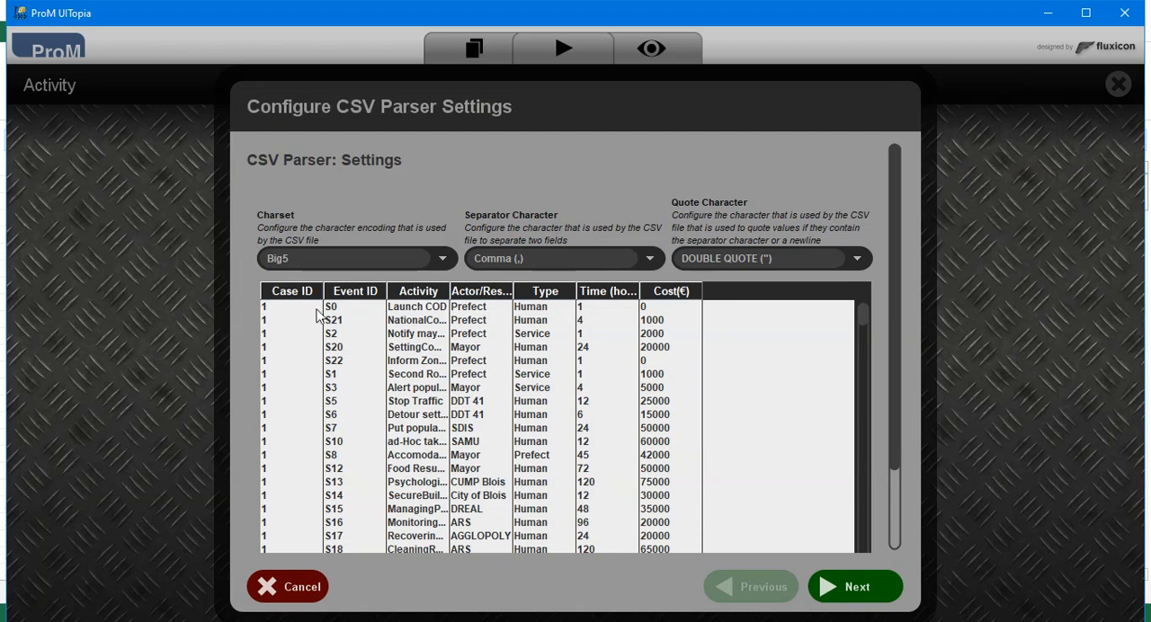
mouse_move(860, 323)
left_mouse_down()
mouse_move(874, 347)
mouse_move(880, 528)
mouse_move(865, 313)
left_mouse_up()
left_click(864, 590)
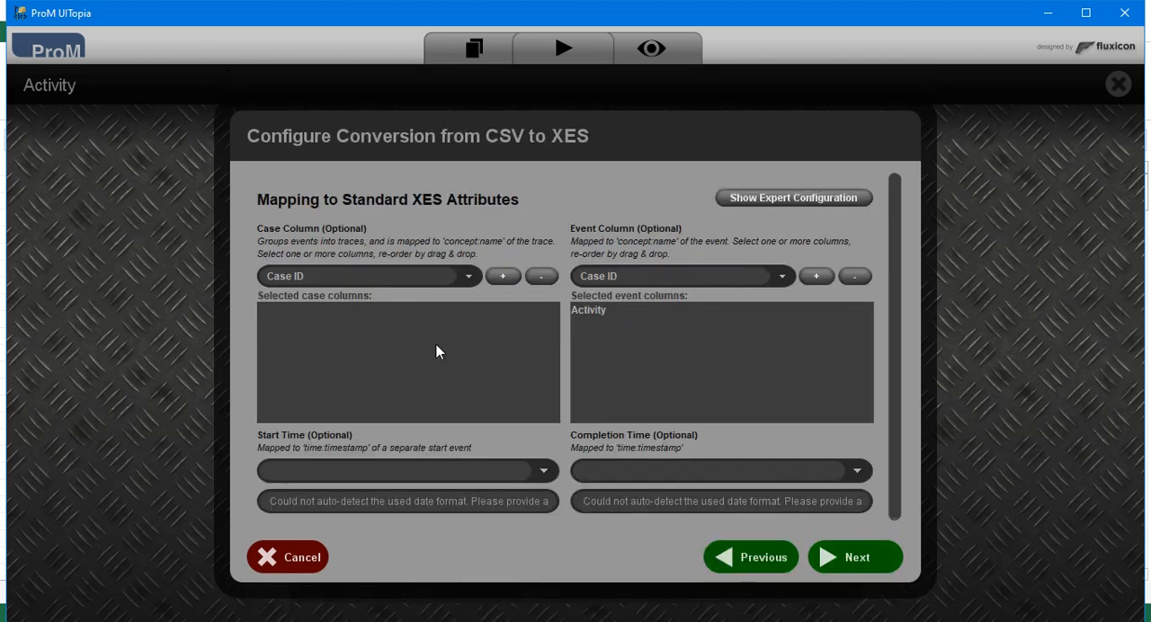
Map the case column to Case ID and the event column to Activity for the XES conversion.
left_click(417, 272)
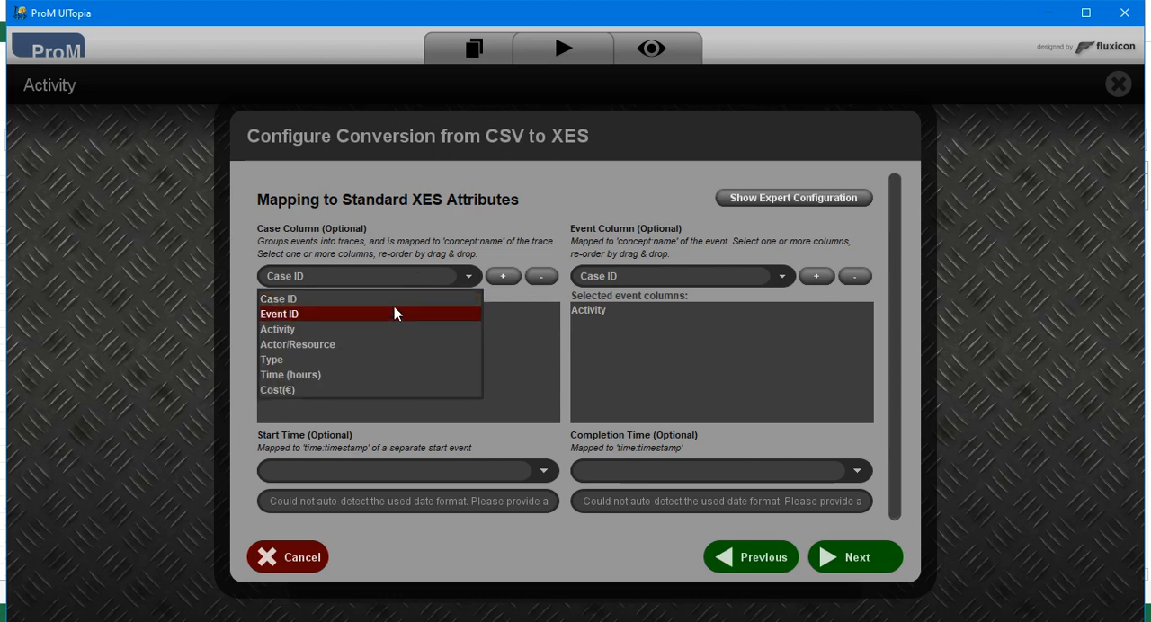
left_click(393, 295)
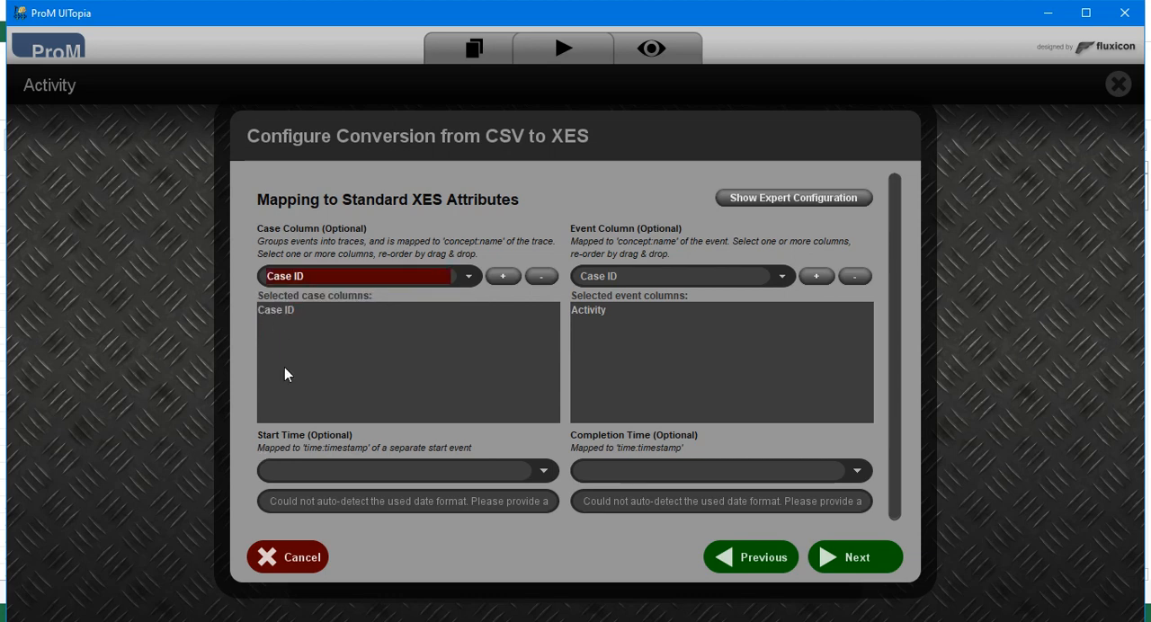
left_click(382, 284)
left_click(383, 286)
left_click(636, 271)
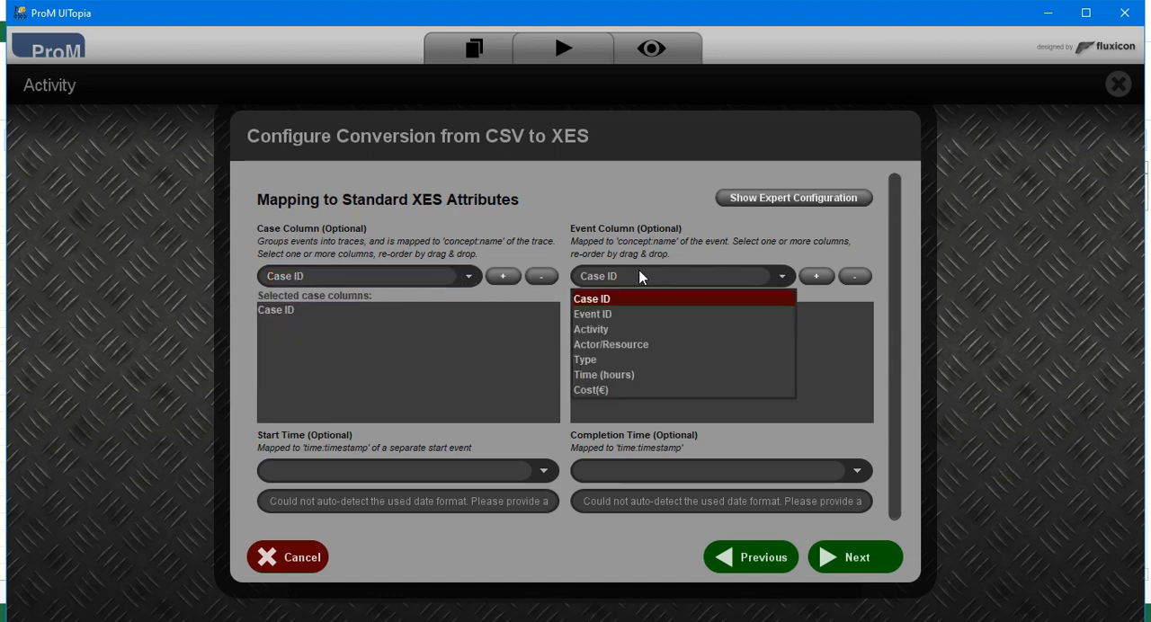
left_click(637, 335)
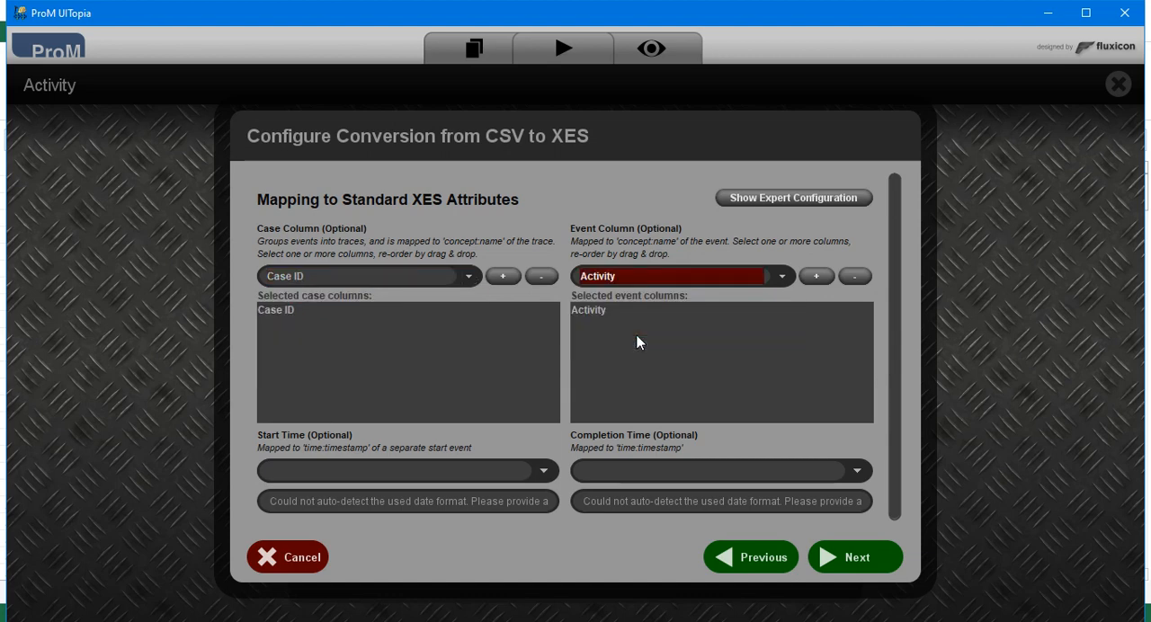
left_click(633, 331)
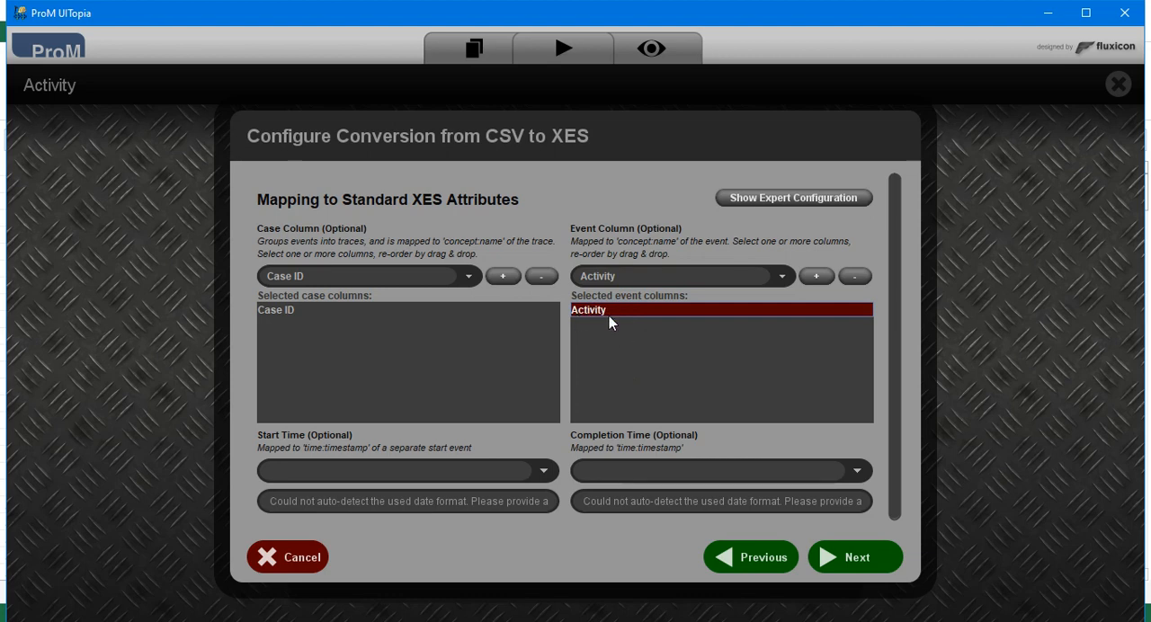
Assign the org:resource XES extension to the Actor/Resource column and finish the conversion with the default additional settings.
left_click(832, 199)
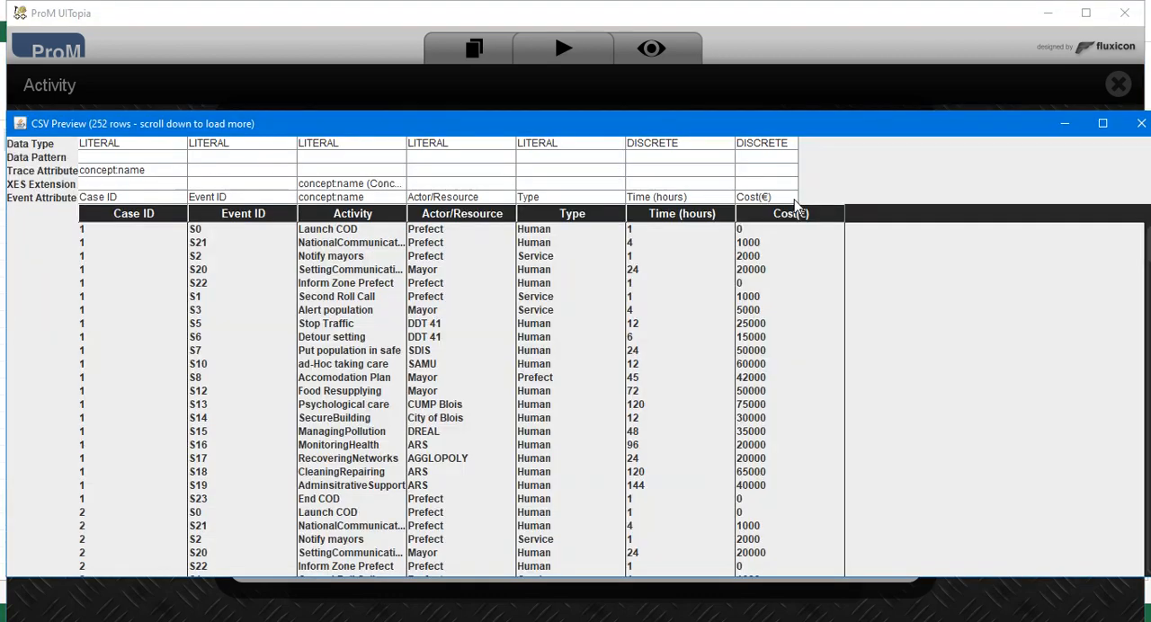
left_click(488, 184)
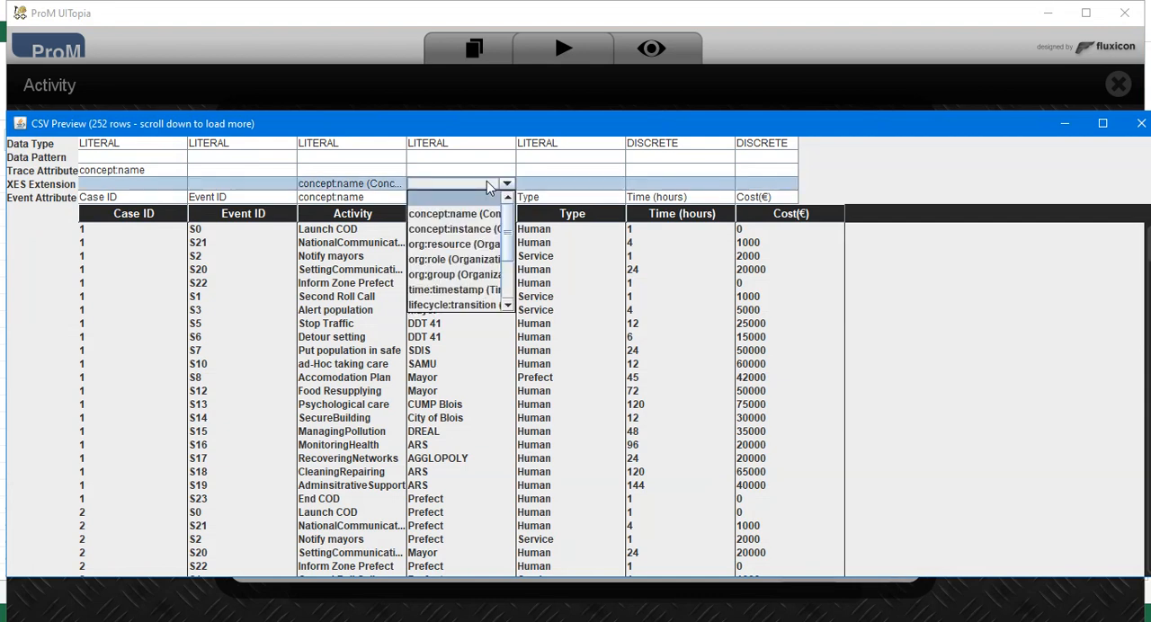
left_click(465, 252)
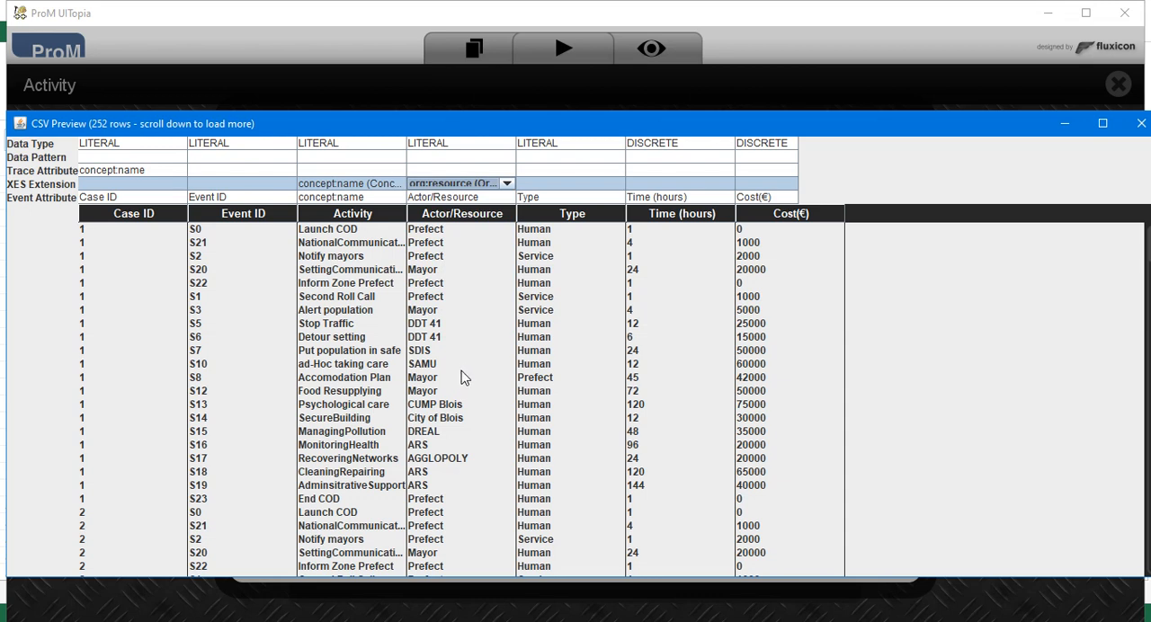
left_click(452, 284)
left_click(449, 309)
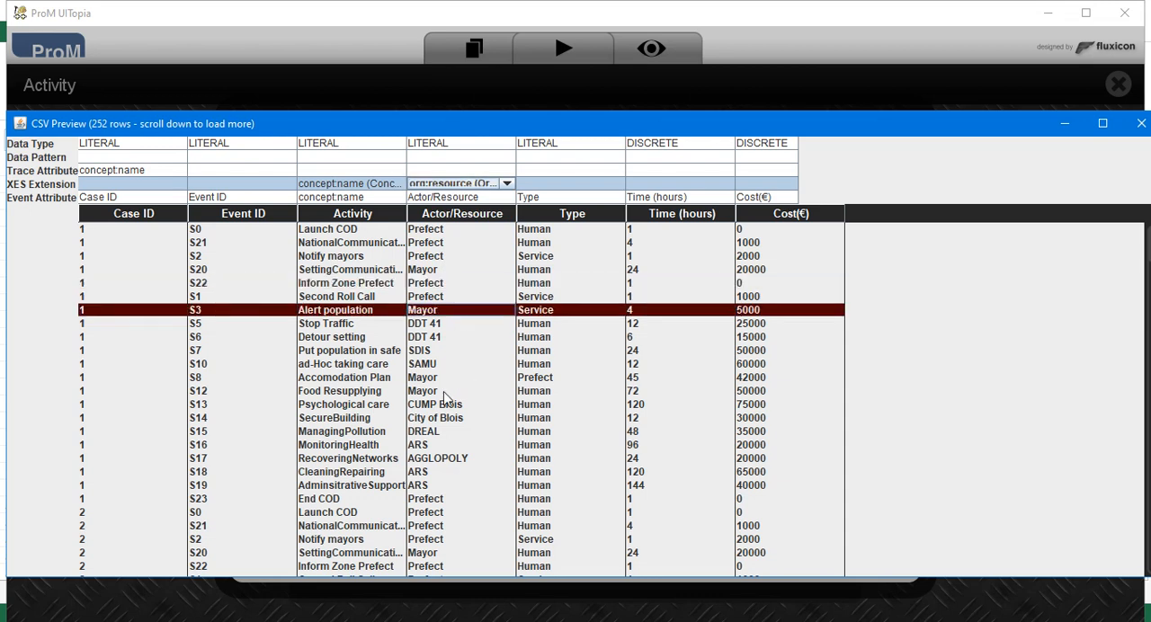
left_click(437, 460)
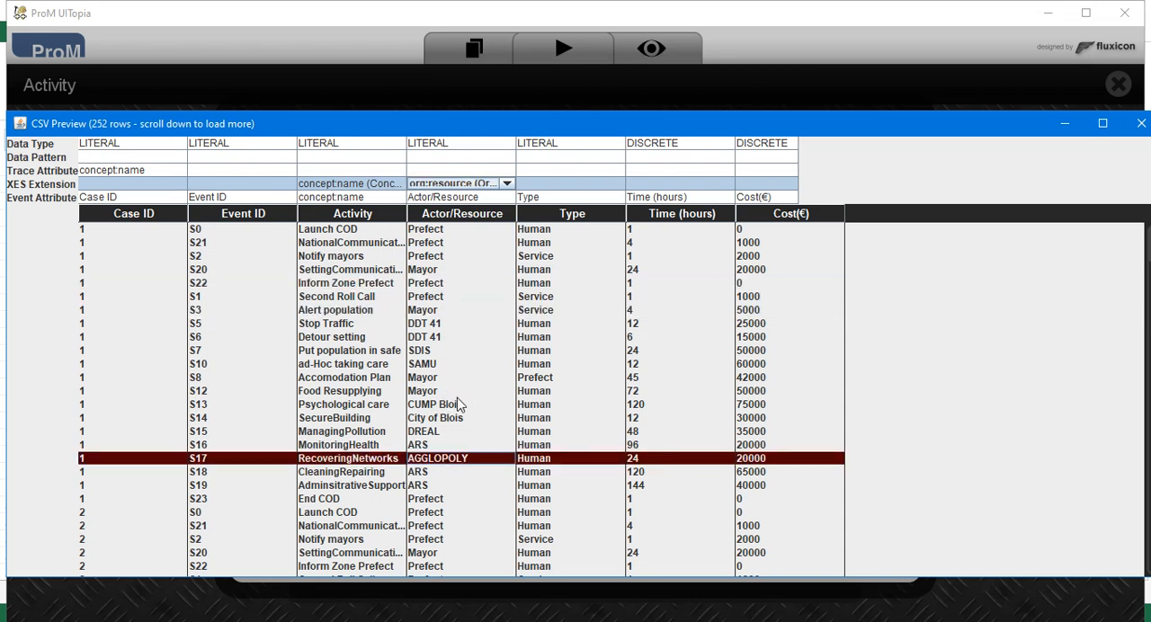
left_click(1141, 123)
left_click(827, 557)
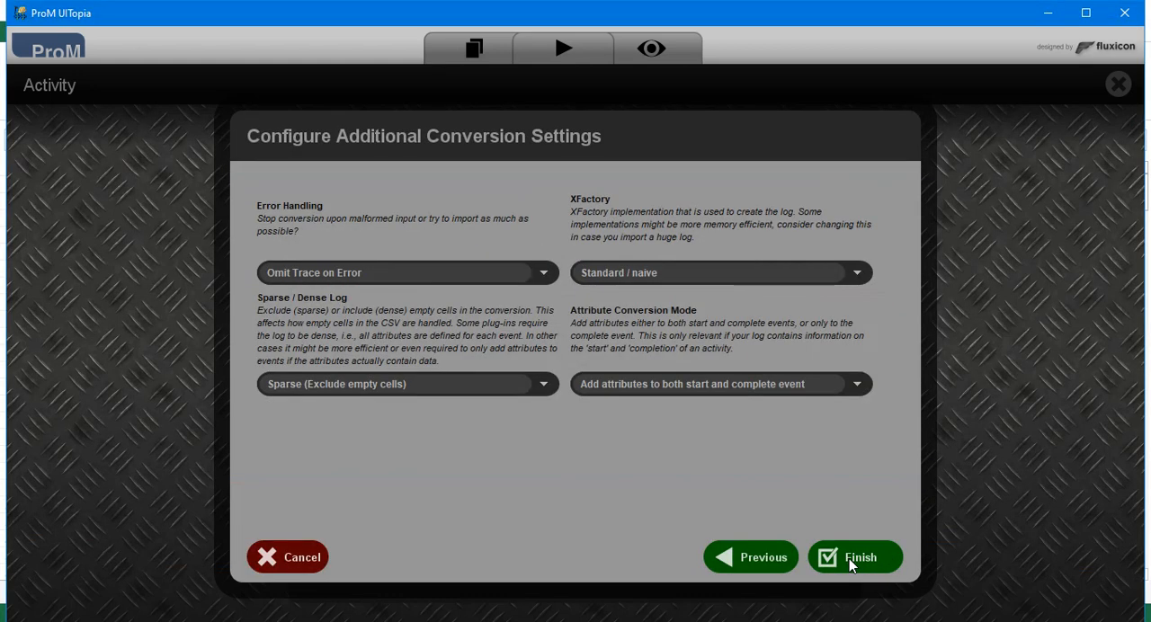
left_click(848, 559)
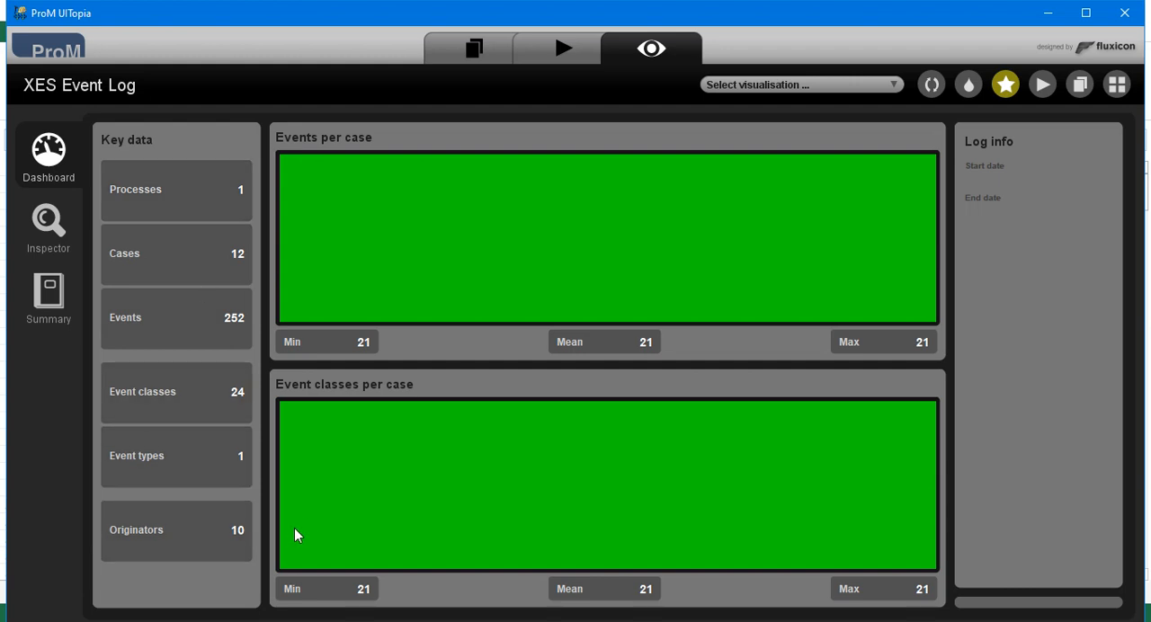
Run the Alpha Miner on the XES event log with the Event Name classifier and the Alpha version.
left_click(1032, 93)
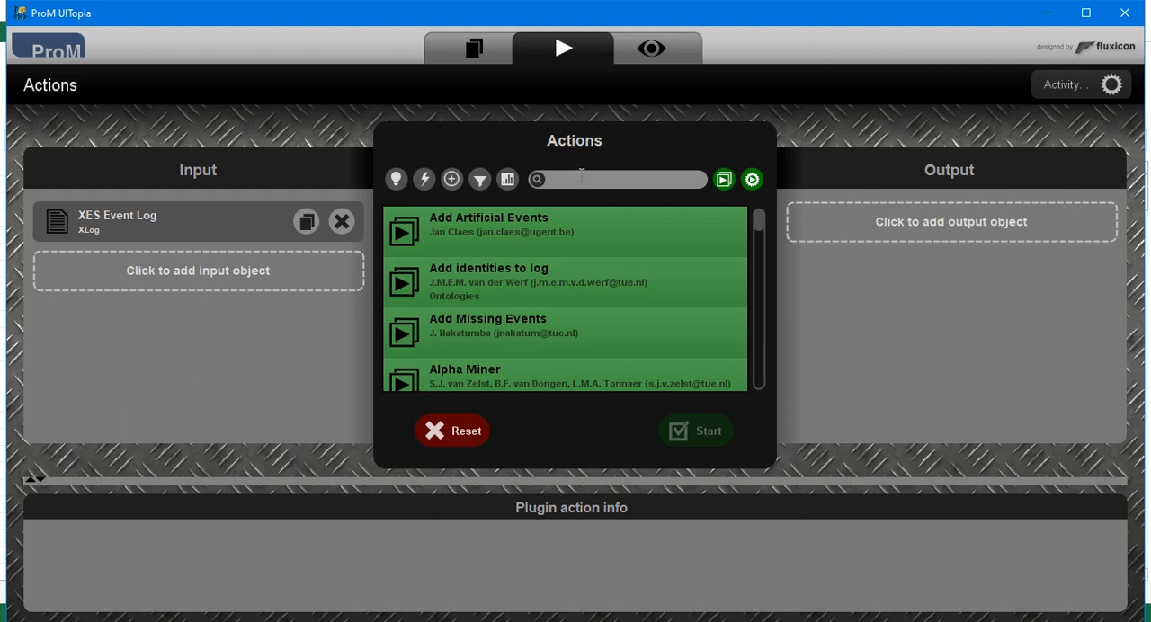
mouse_move(758, 224)
left_mouse_down()
mouse_move(769, 370)
mouse_move(769, 220)
left_mouse_up()
type("mine")
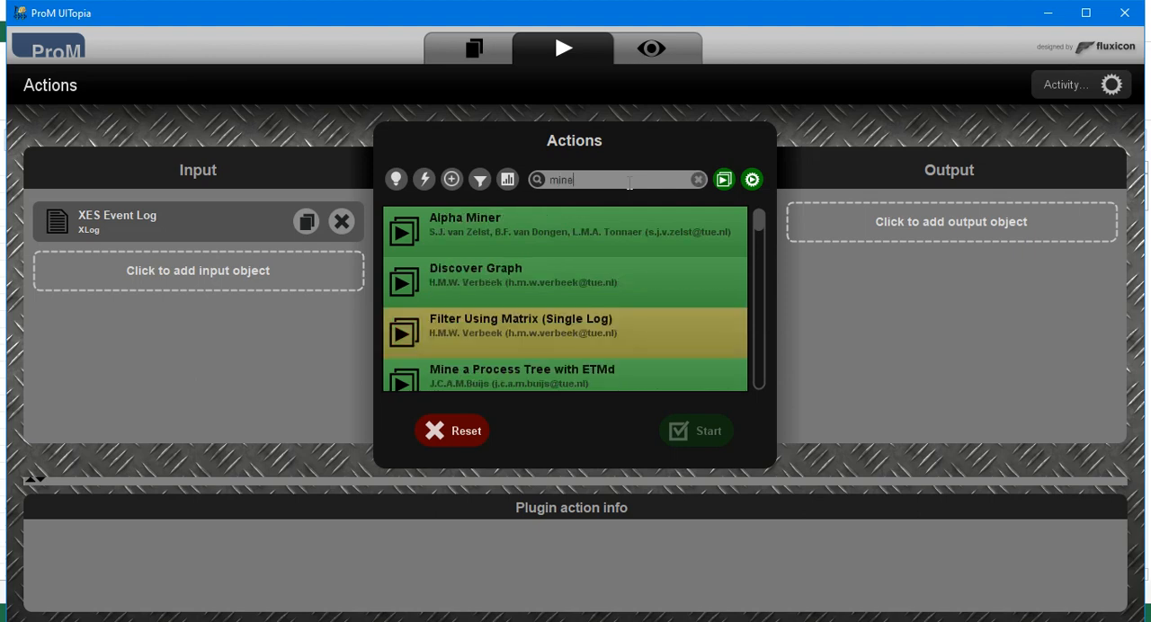
left_click(455, 234)
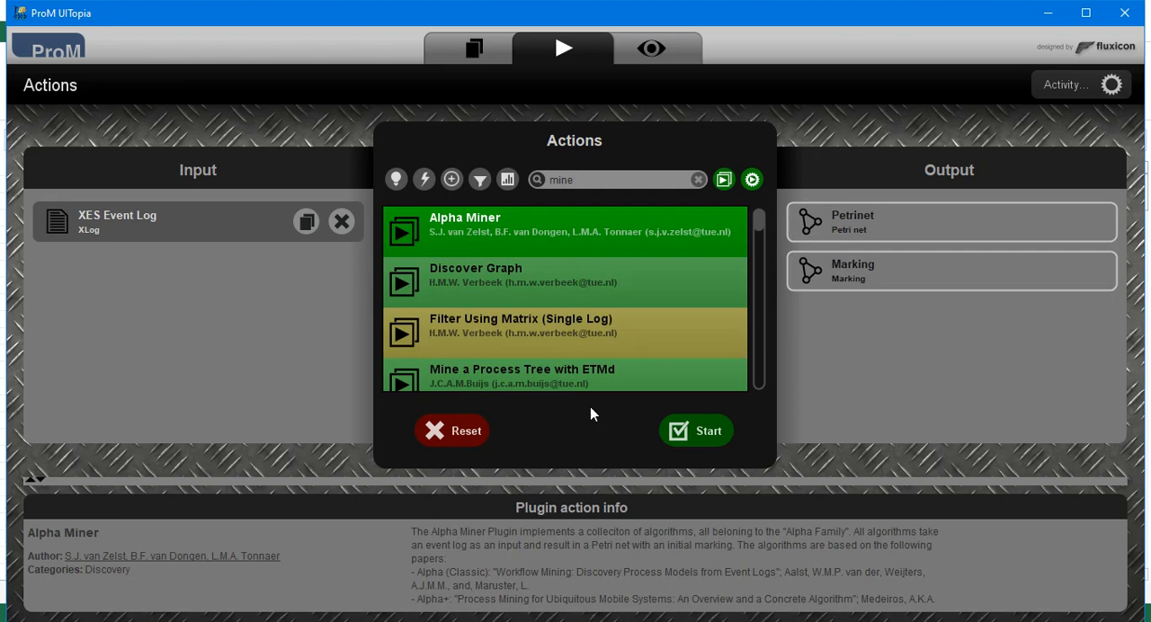
left_click(708, 432)
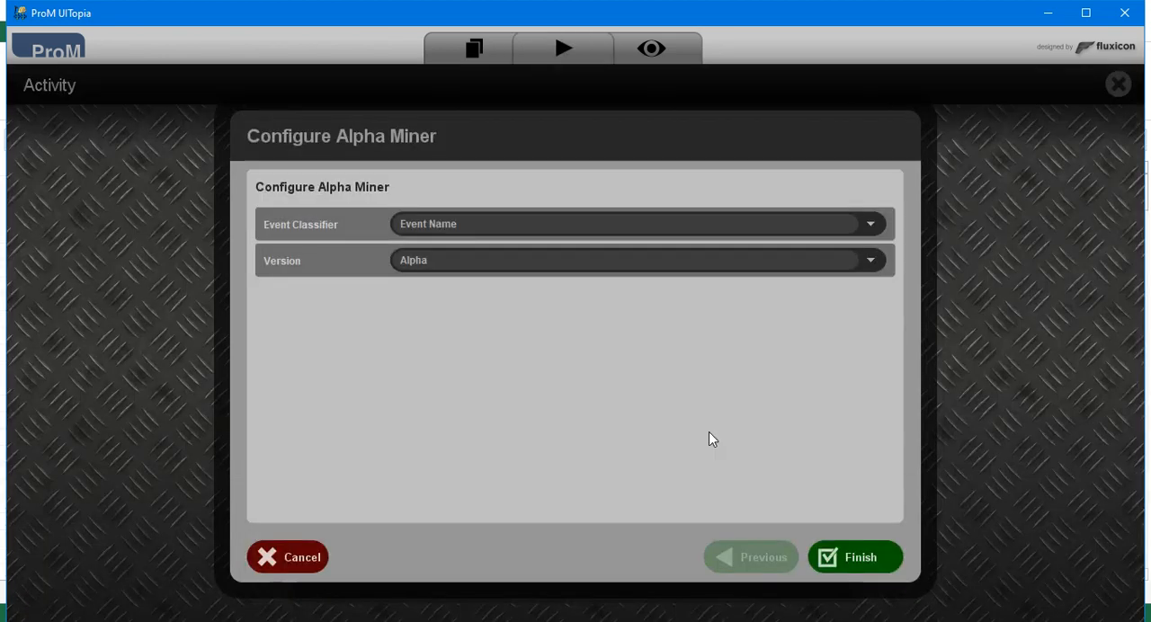
left_click(872, 562)
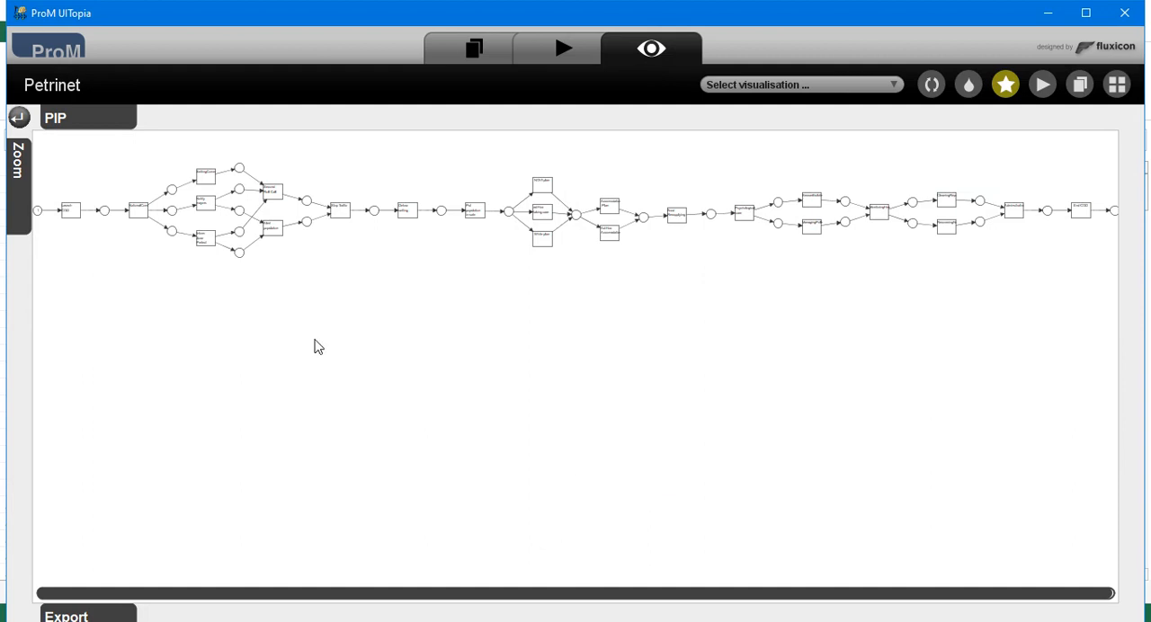
Examine the mined Petri net from Launch COD through to End COD, including its parallel and alternative branches.
mouse_move(24, 185)
left_click_drag(54, 376, 66, 327)
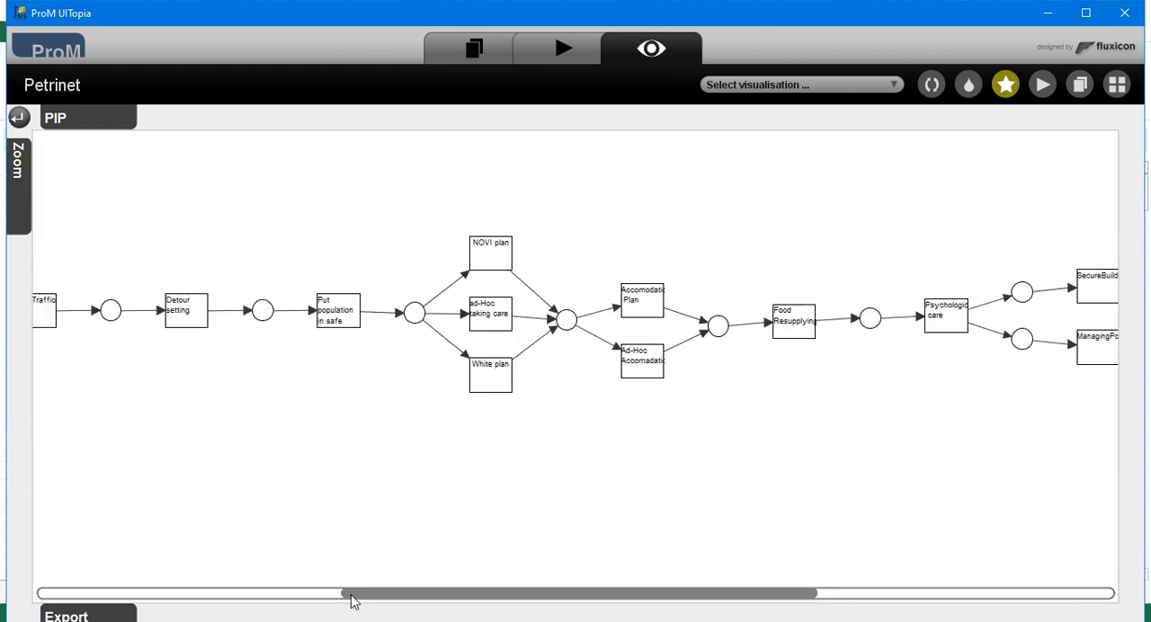
left_click_drag(357, 593, 32, 589)
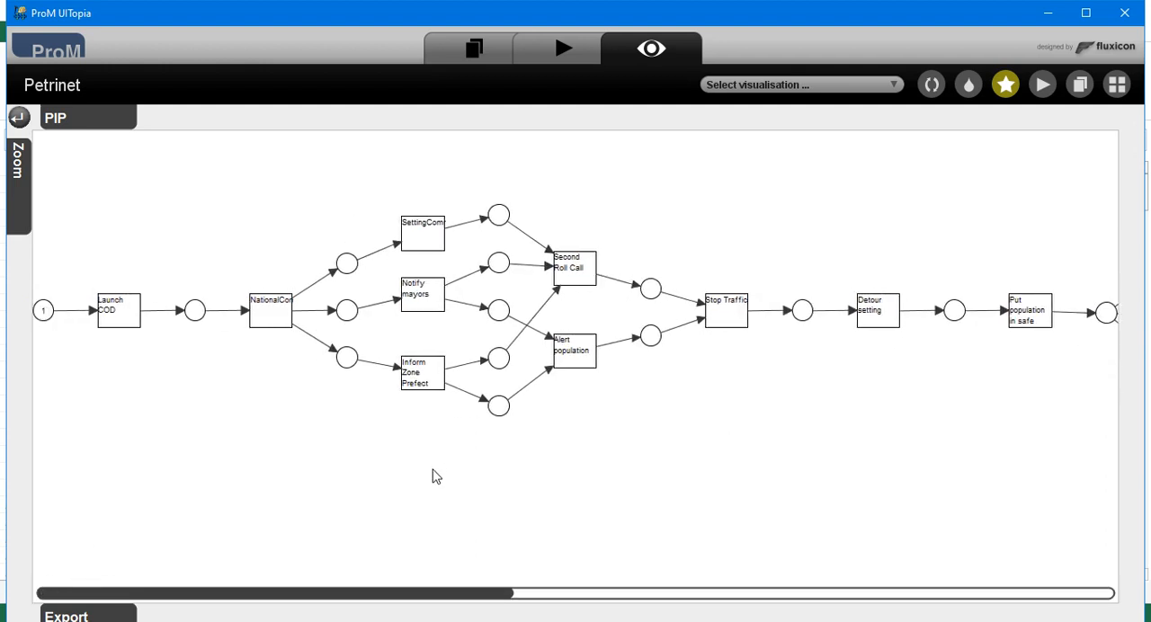
left_click_drag(419, 596, 754, 601)
scroll(917, 611, "left", 10)
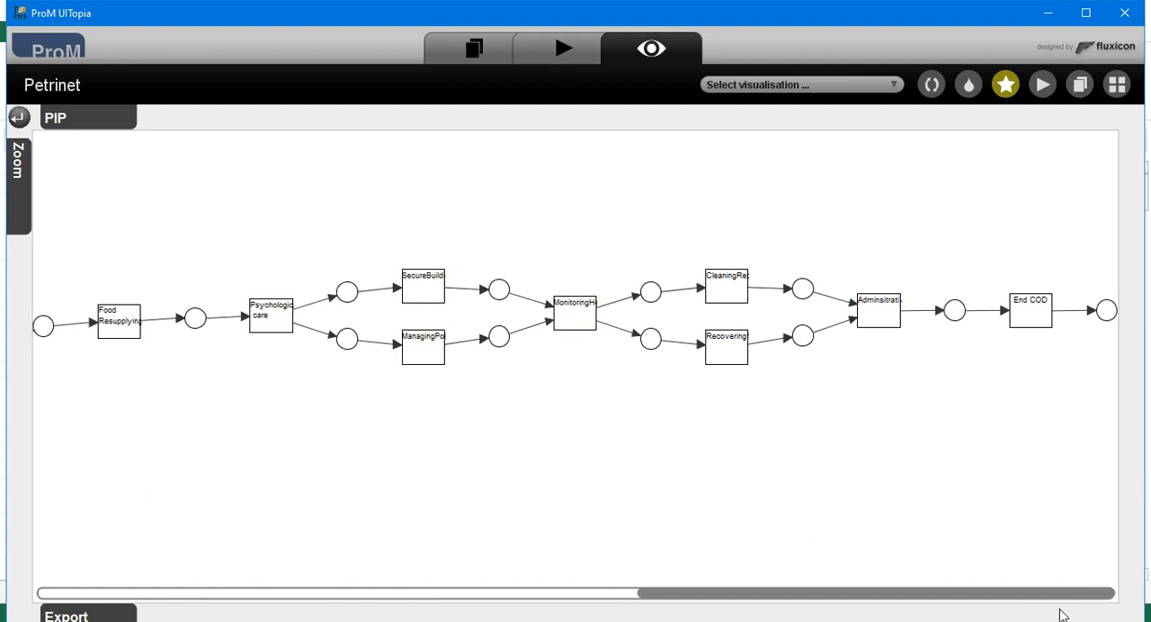
left_click_drag(279, 579, 738, 596)
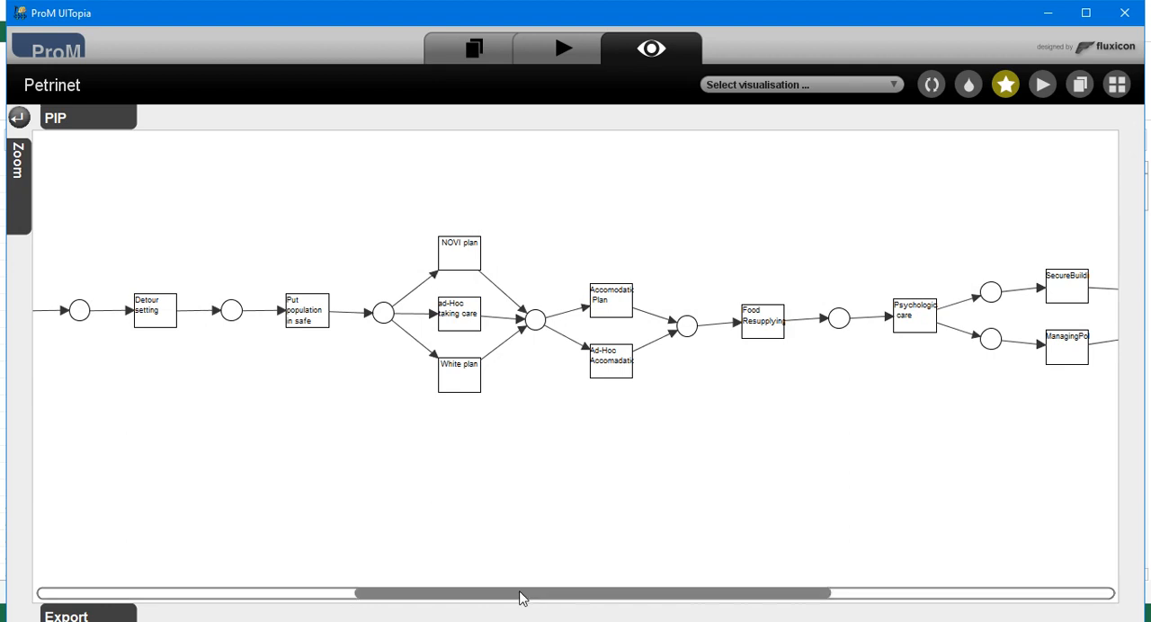
left_click_drag(532, 600, 623, 600)
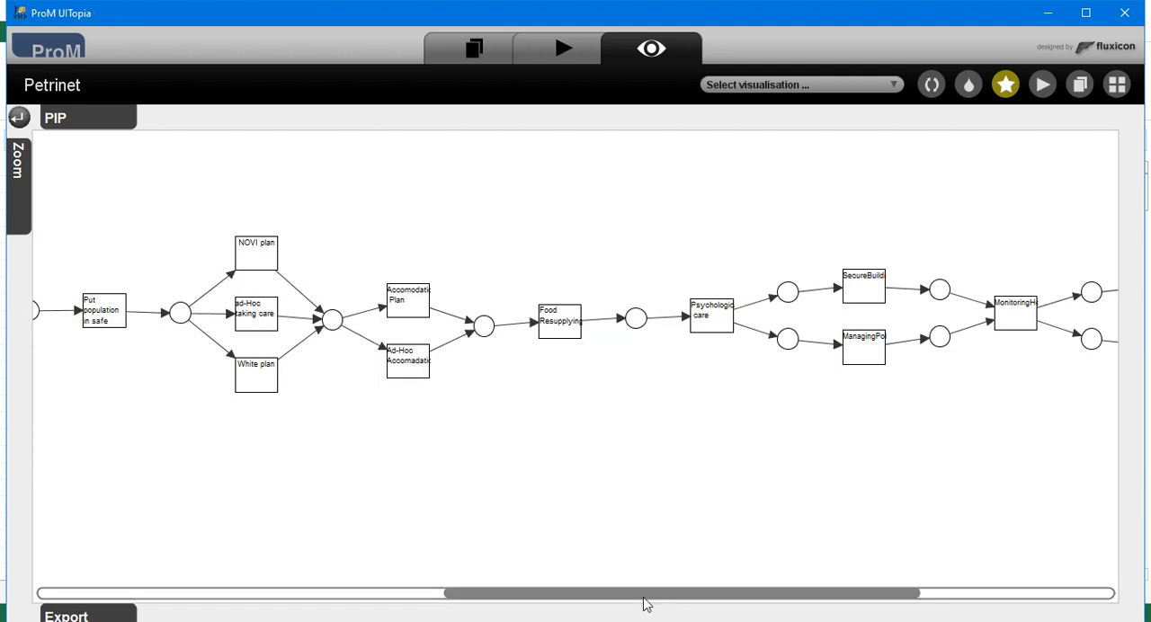
left_click_drag(652, 603, 660, 601)
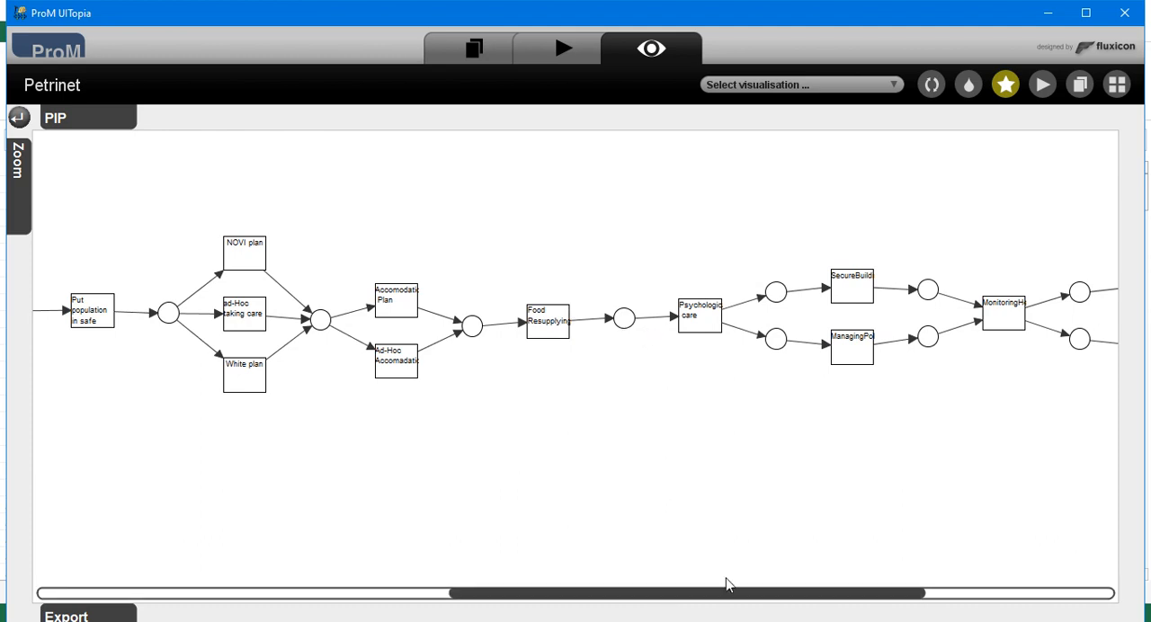
left_click_drag(728, 593, 307, 595)
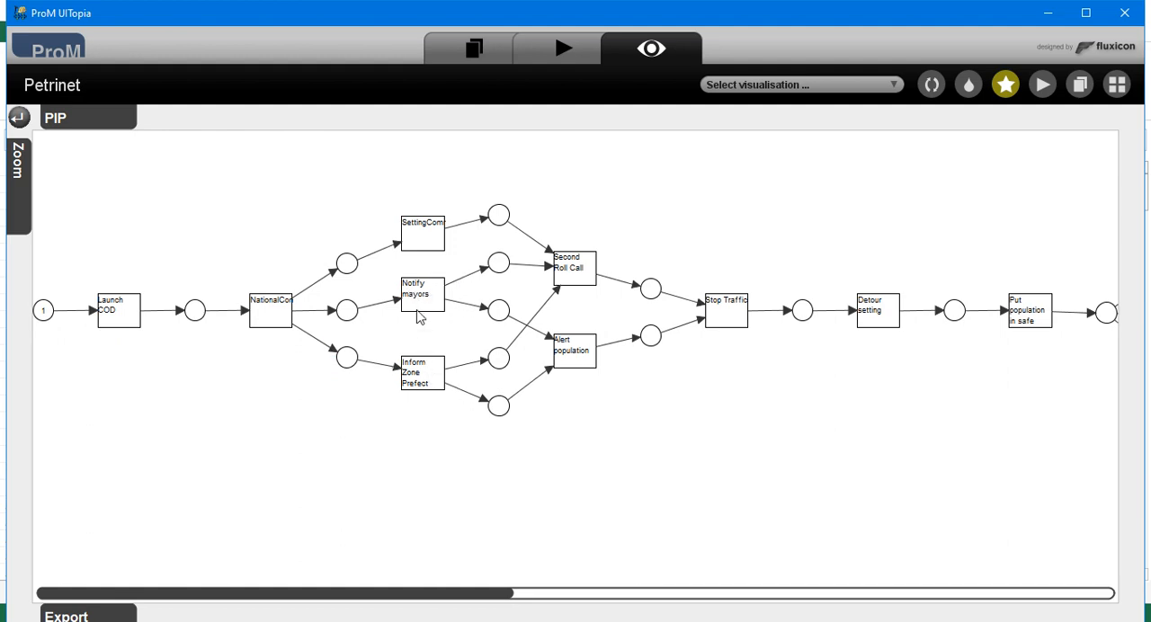
left_click_drag(423, 593, 560, 608)
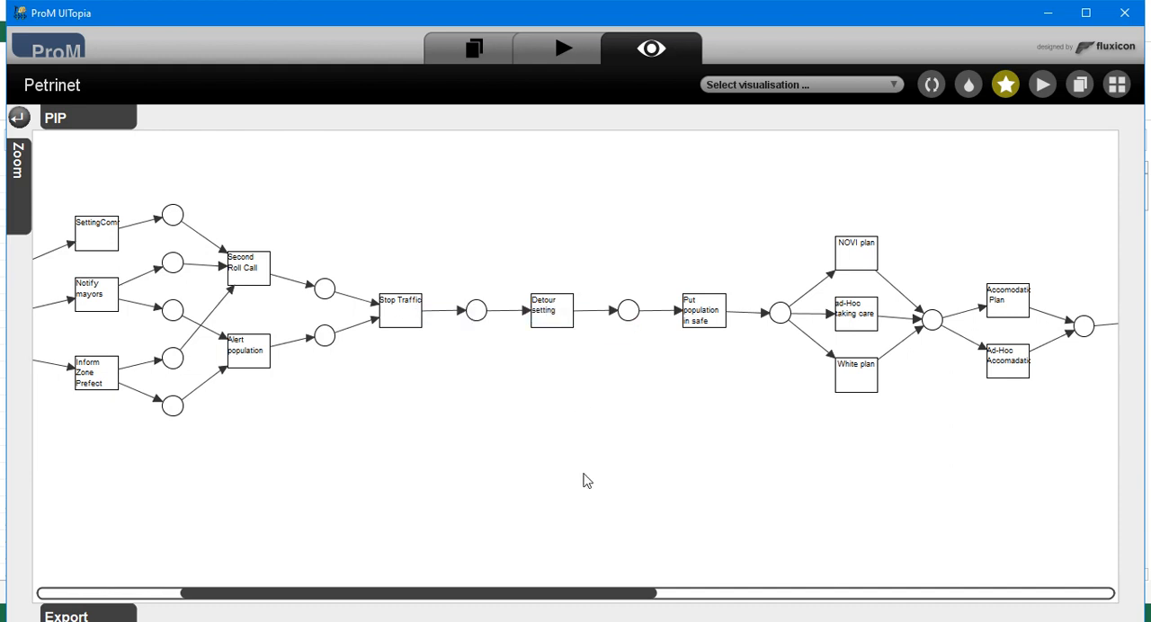
left_click_drag(627, 600, 1093, 608)
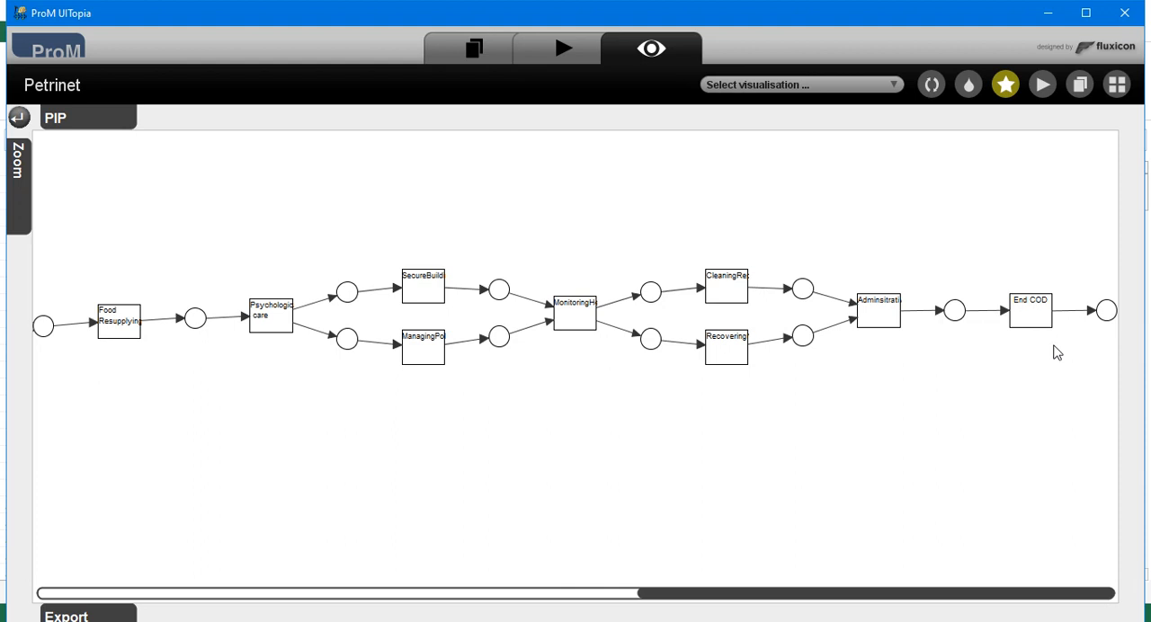
left_click_drag(809, 591, 203, 556)
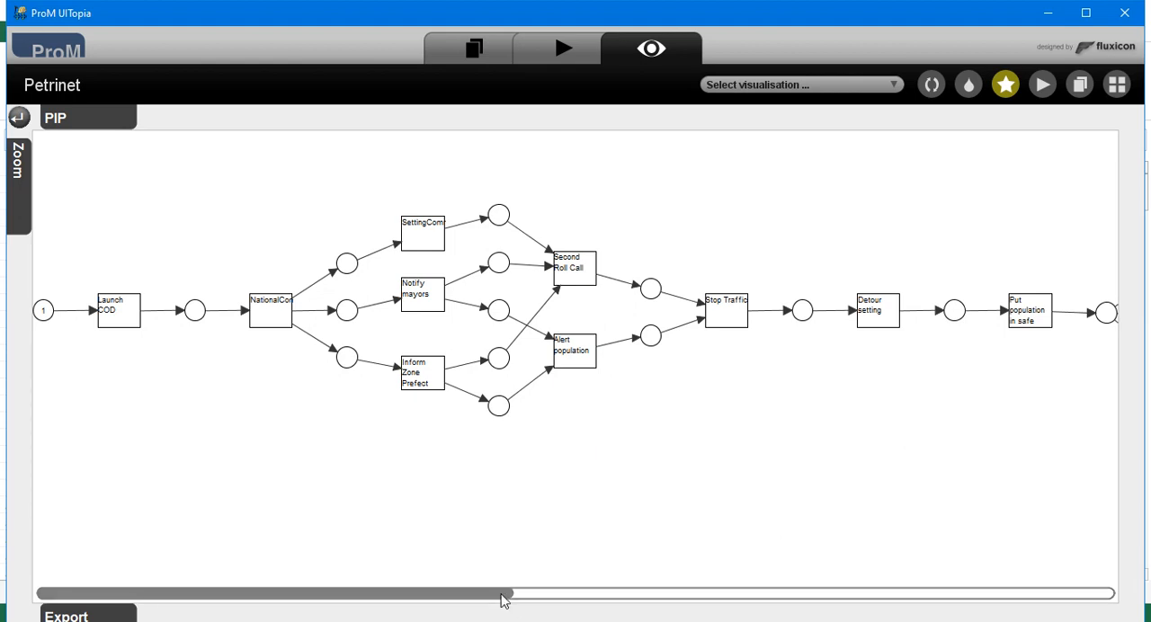
mouse_move(504, 598)
left_mouse_down()
mouse_move(545, 607)
mouse_move(504, 596)
left_mouse_up()
Switch to the Project1 process diagram in Bizagi Process Modeler.
left_click(1046, 14)
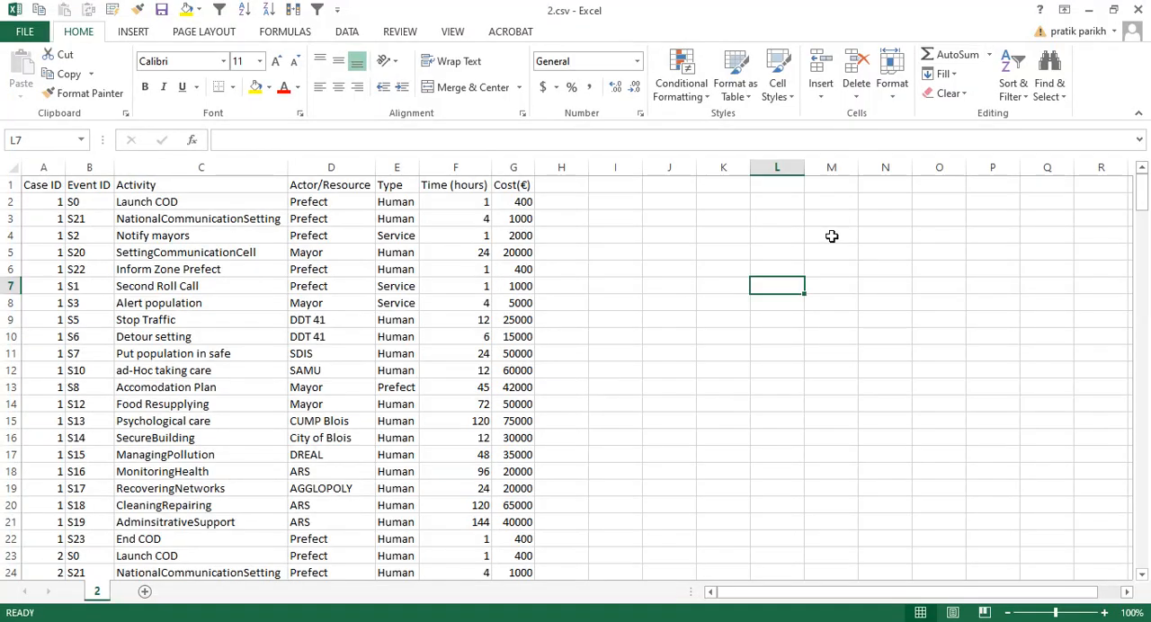
key("alt+Tab")
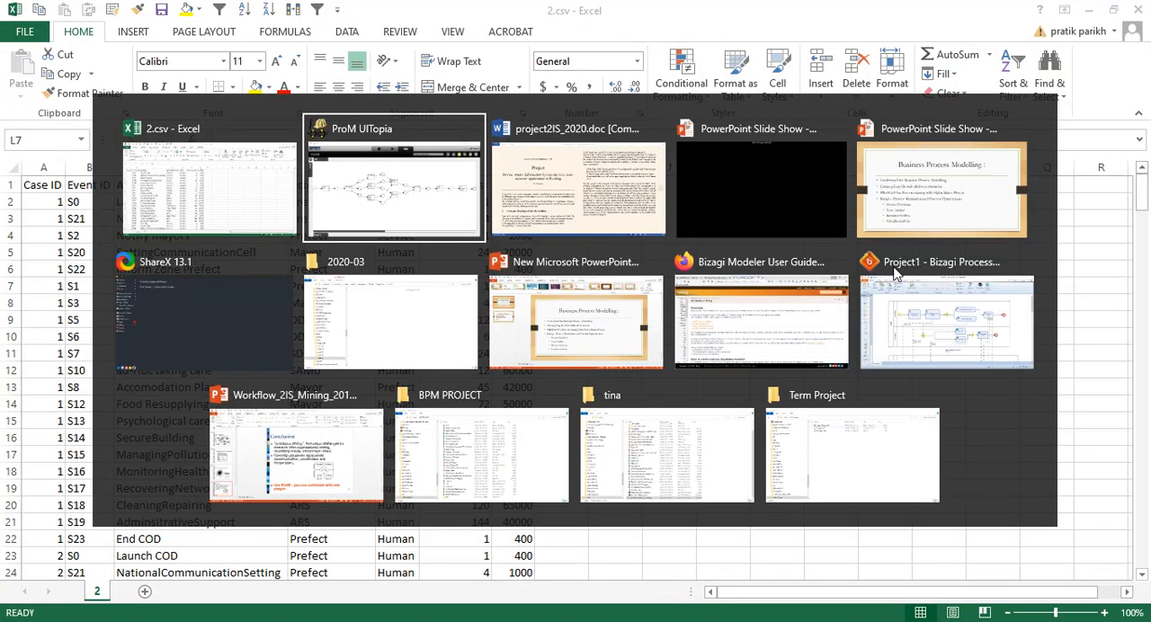
key("alt+Tab")
key("alt+Tab")
key("alt+Tab")
key("alt+Tab")
key("alt+Tab")
key("alt+Tab")
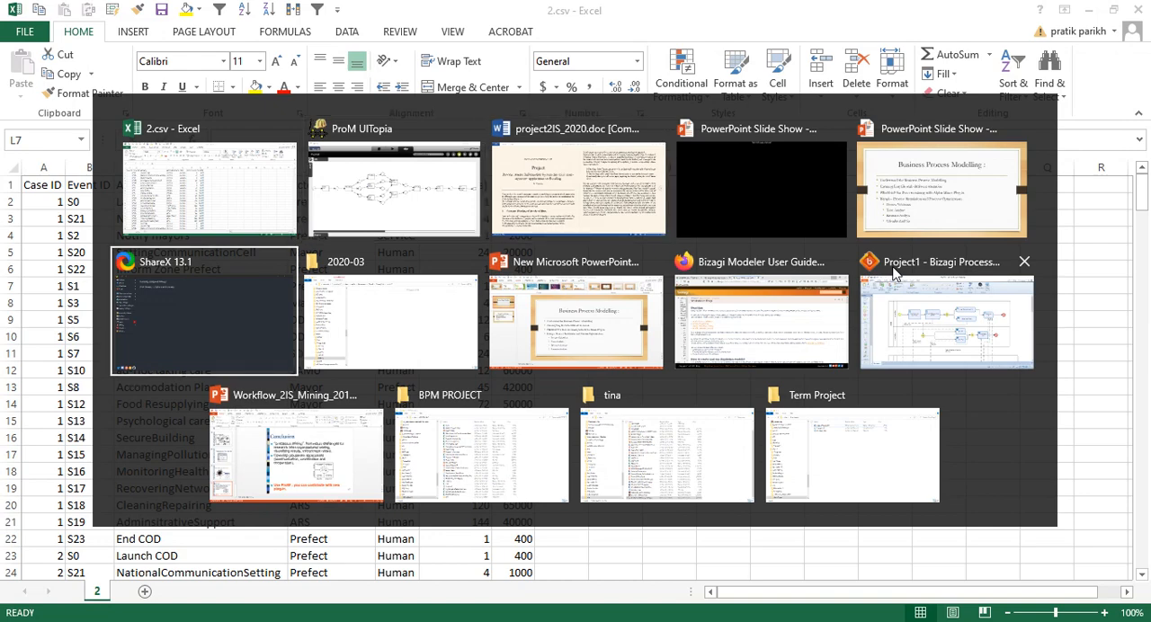
key("alt+Tab")
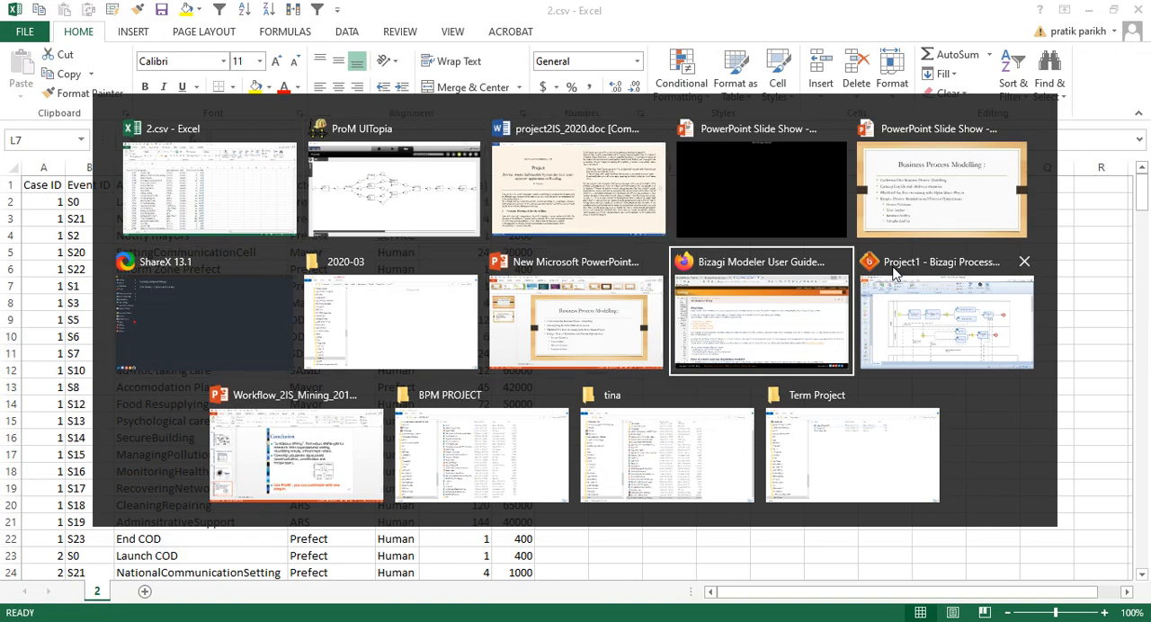
left_click(895, 275)
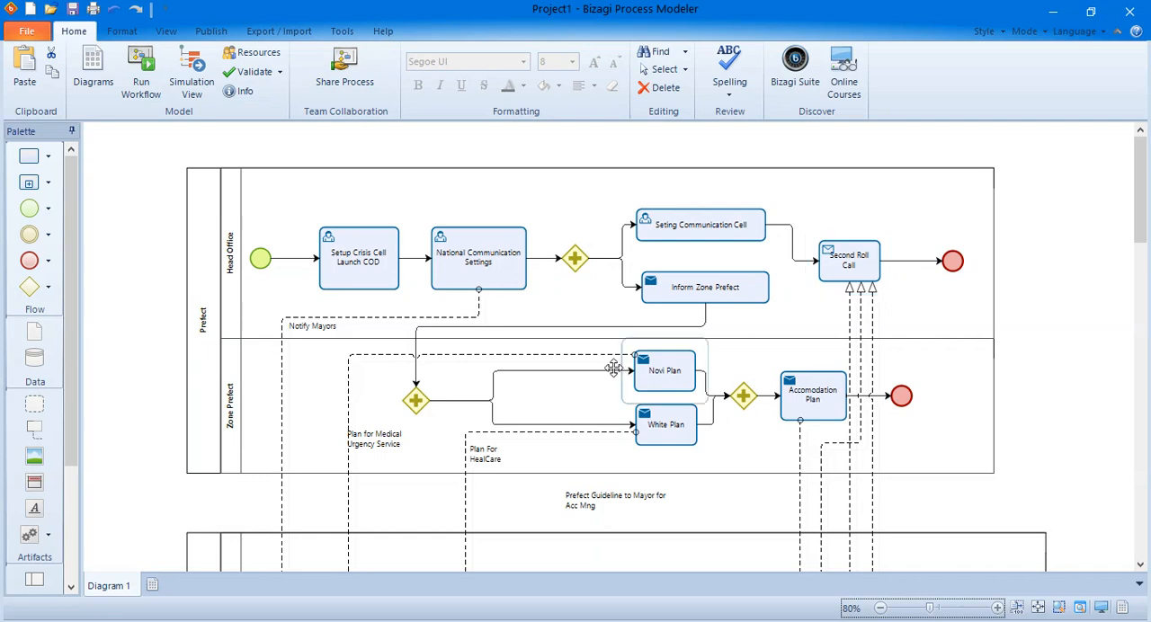
Look over the whole crisis process diagram at 40% zoom.
scroll(612, 369, "down", 15)
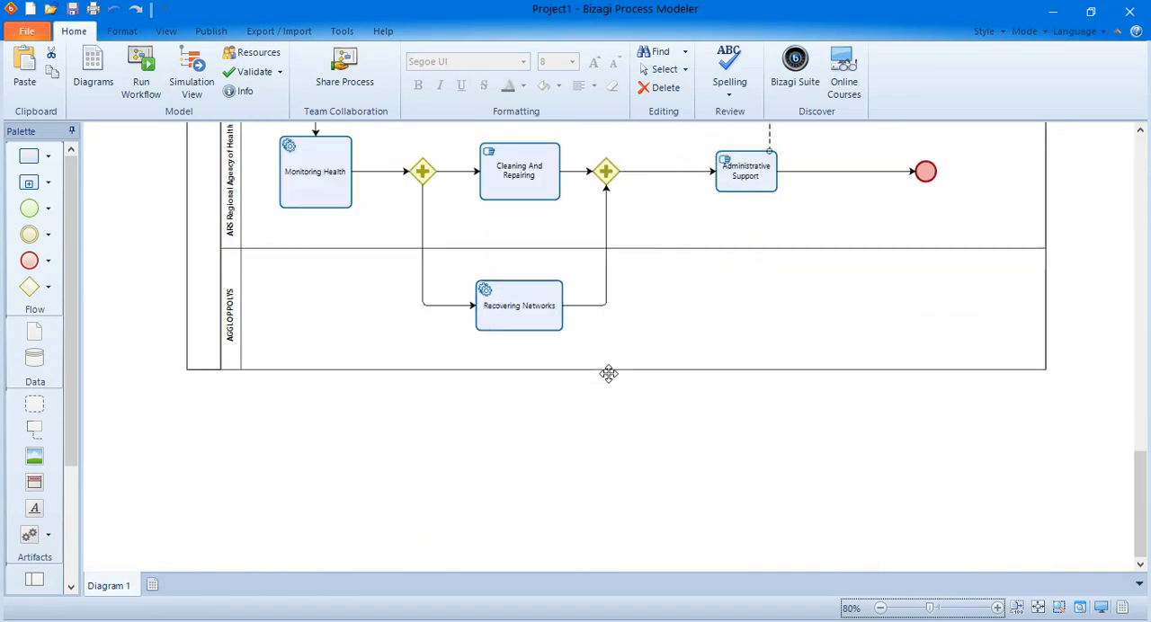
scroll(609, 373, "up", 10)
scroll(611, 373, "down", 3, "ctrl")
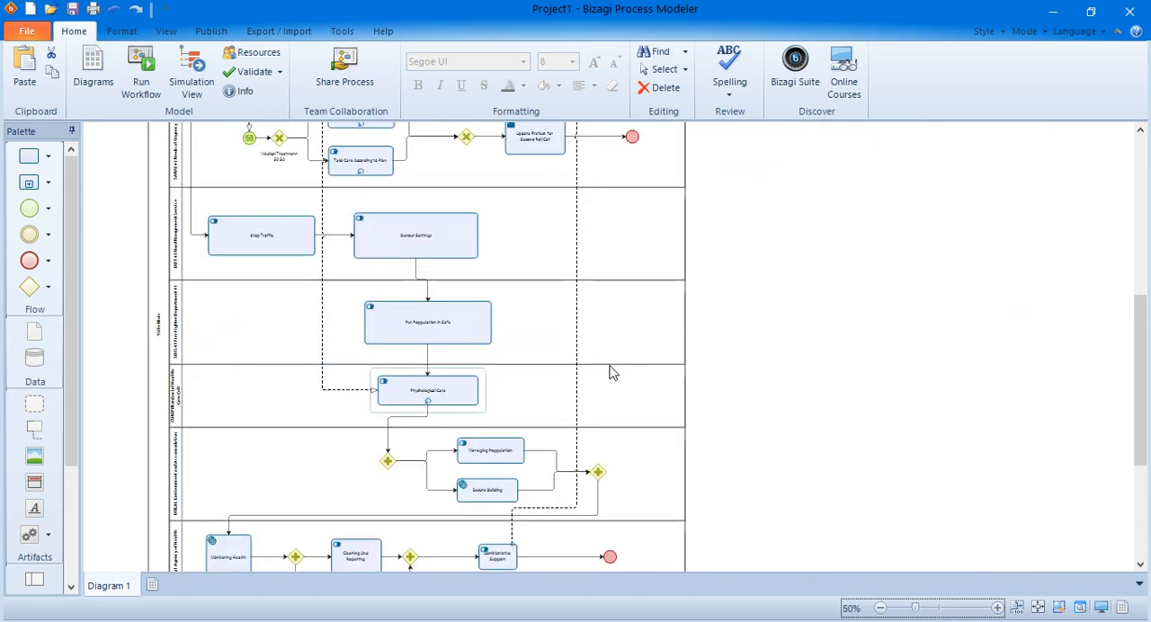
scroll(611, 373, "down", 1, "ctrl")
scroll(609, 369, "up", 5)
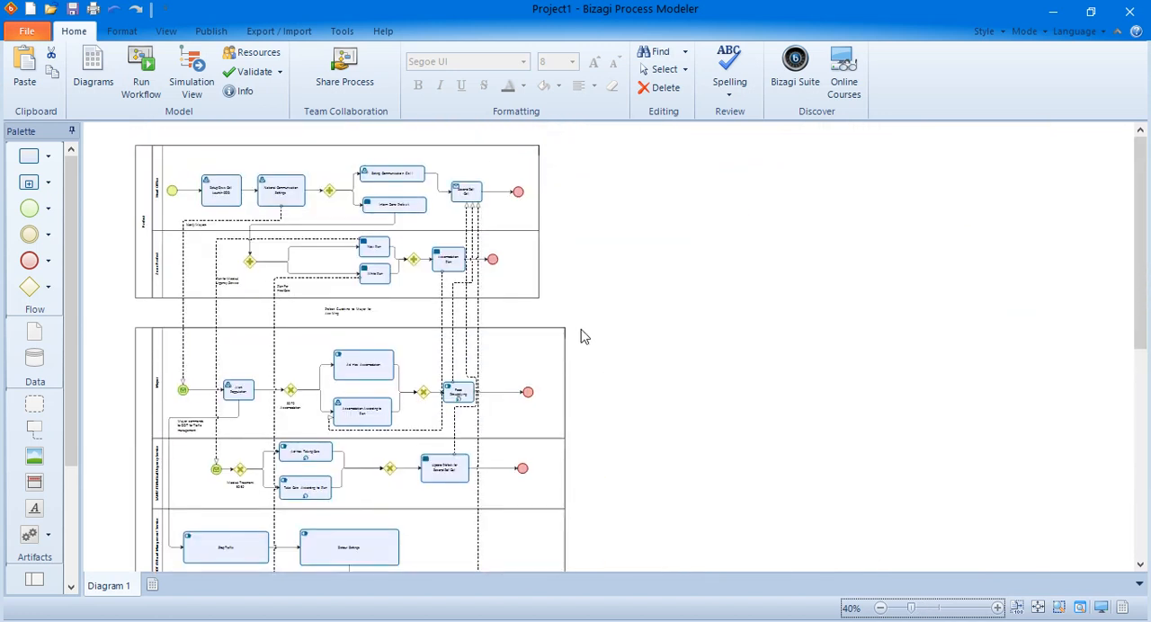
Show the available start event types and gateway types for the diagram without adding any.
left_click(48, 209)
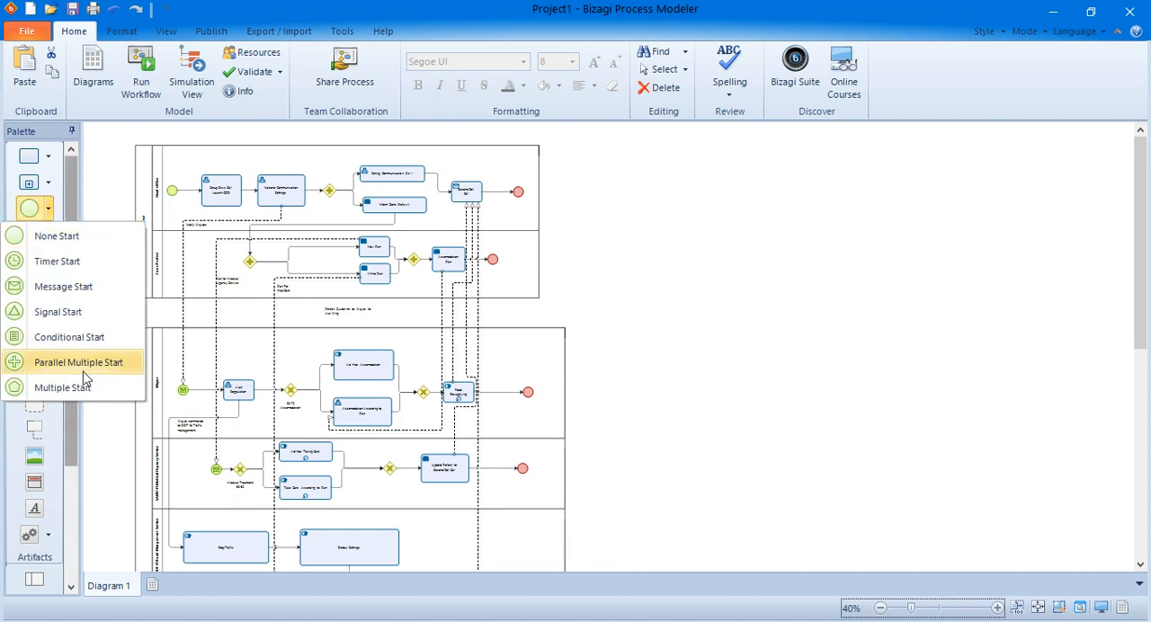
left_click(112, 174)
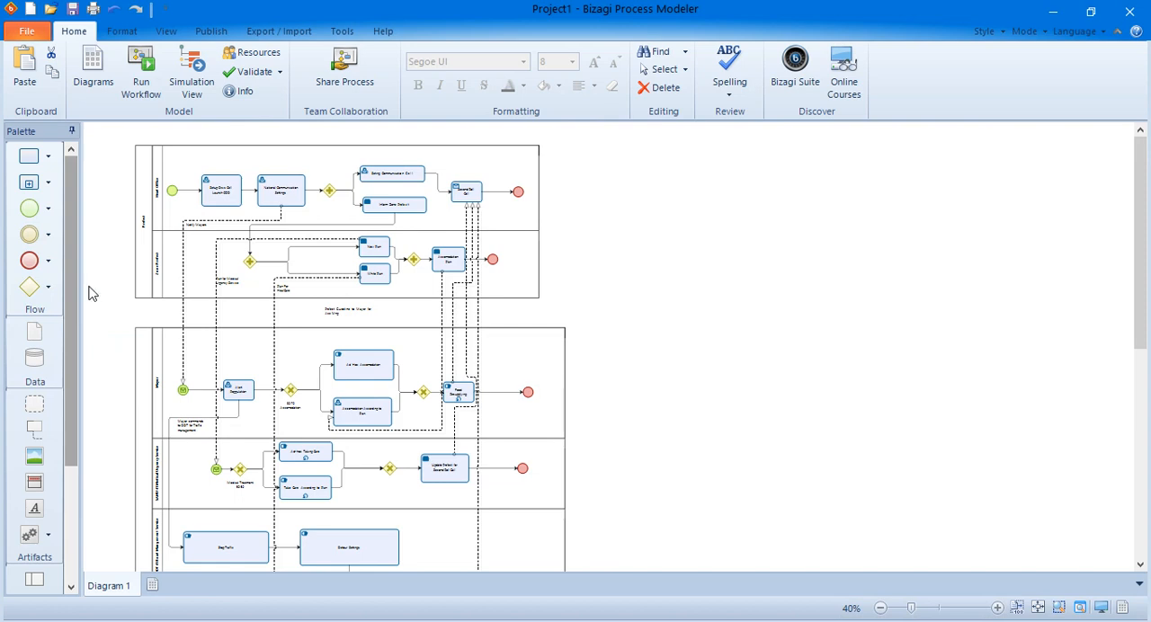
left_click(48, 286)
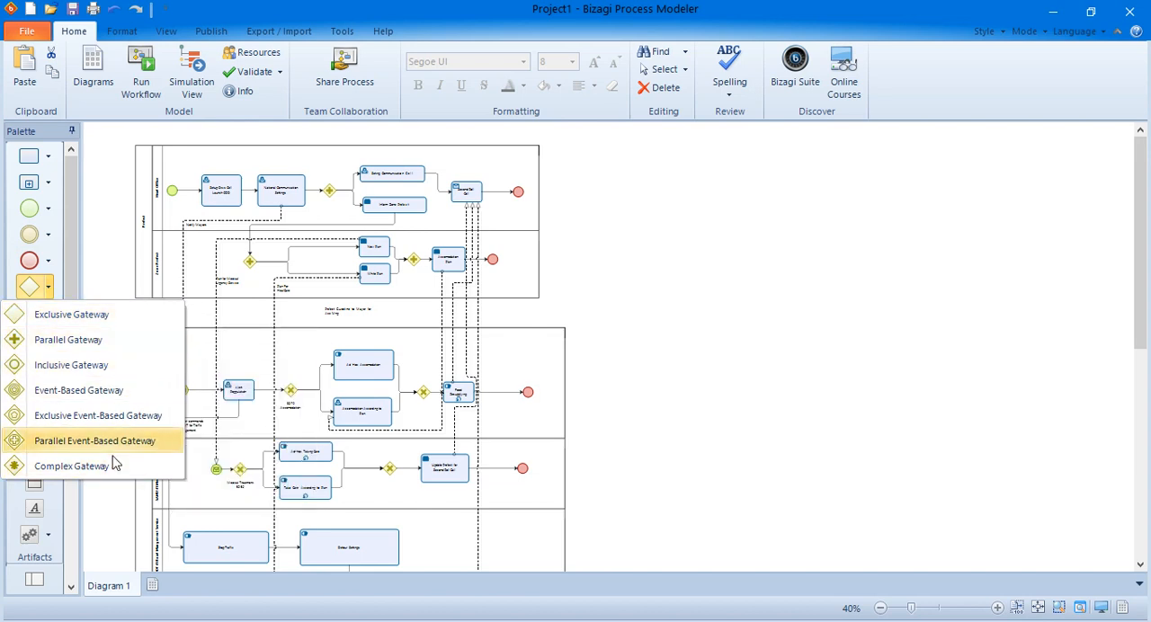
left_click(792, 269)
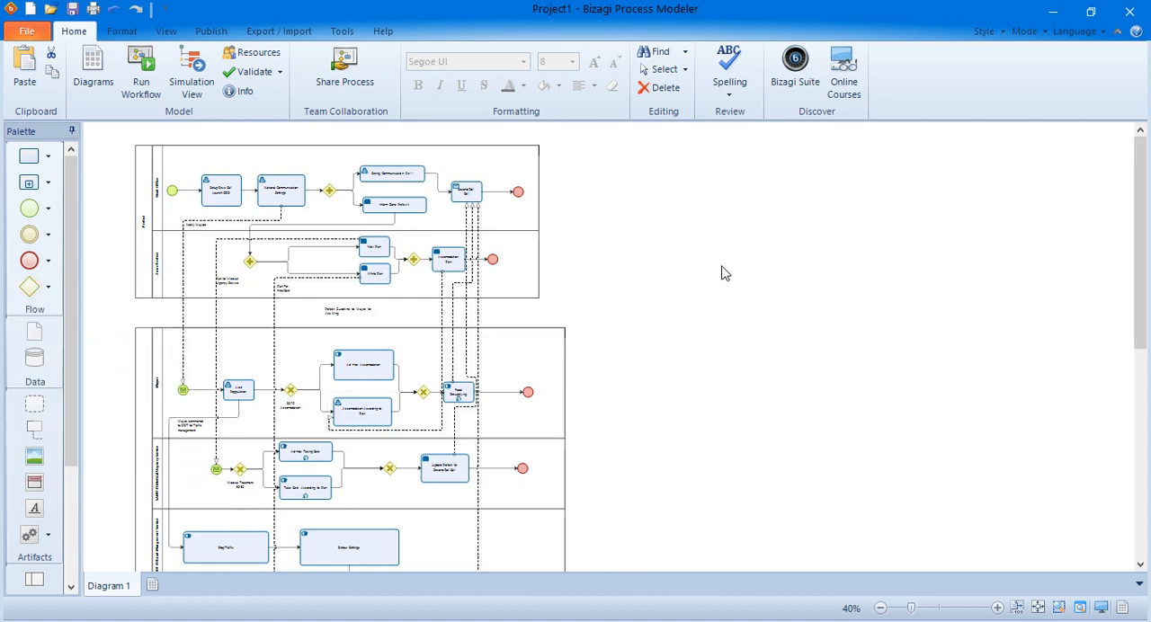
Examine the Prefect pool with its Zone Prefect lane, and the large lower pool with its lanes, selecting each in turn.
scroll(689, 318, "down", 5)
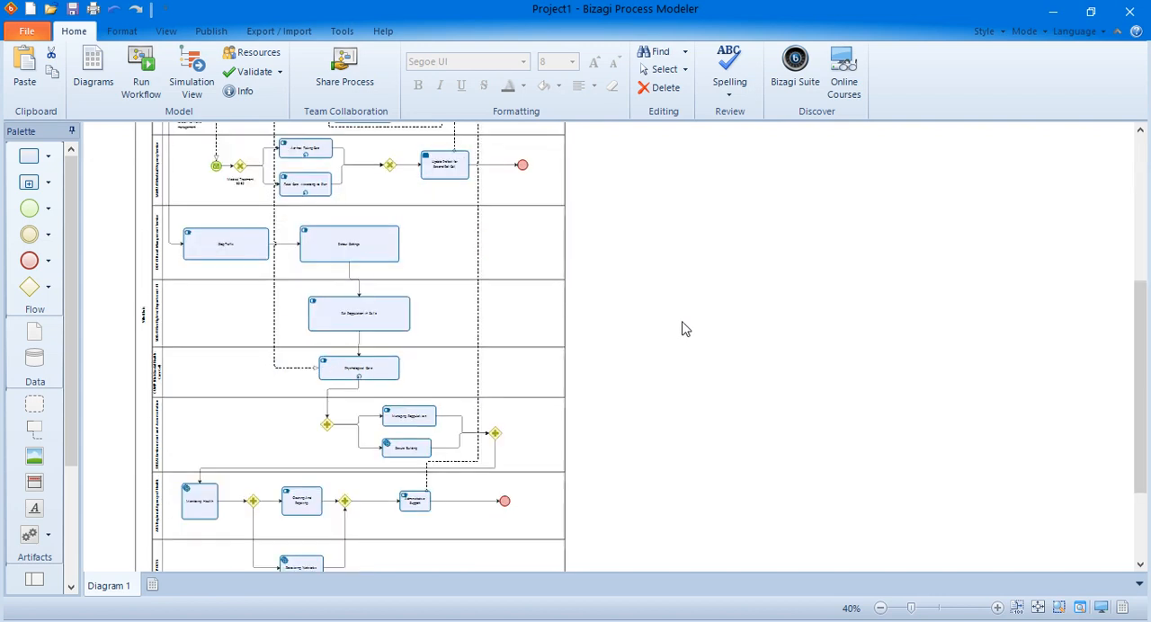
scroll(680, 324, "up", 5)
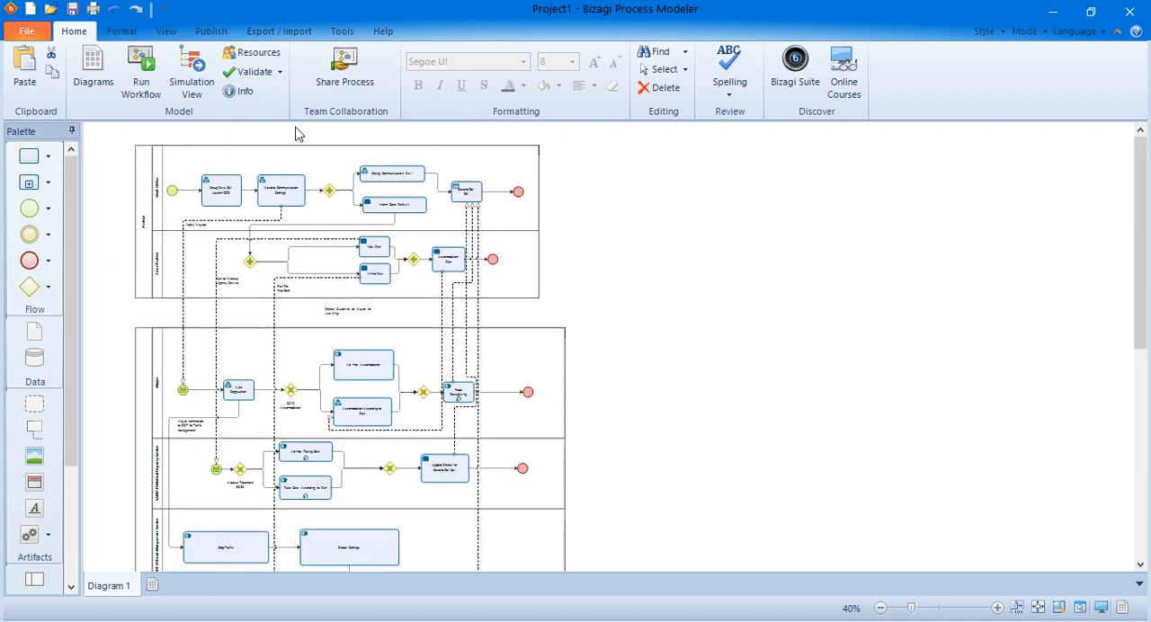
left_click(137, 160)
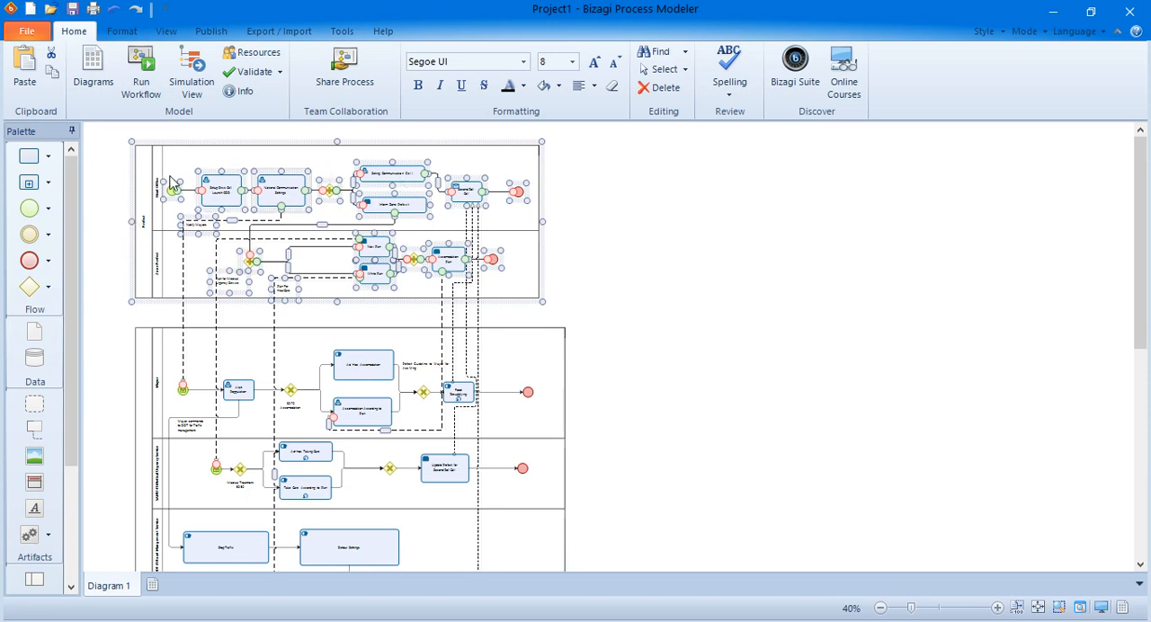
left_click(153, 268)
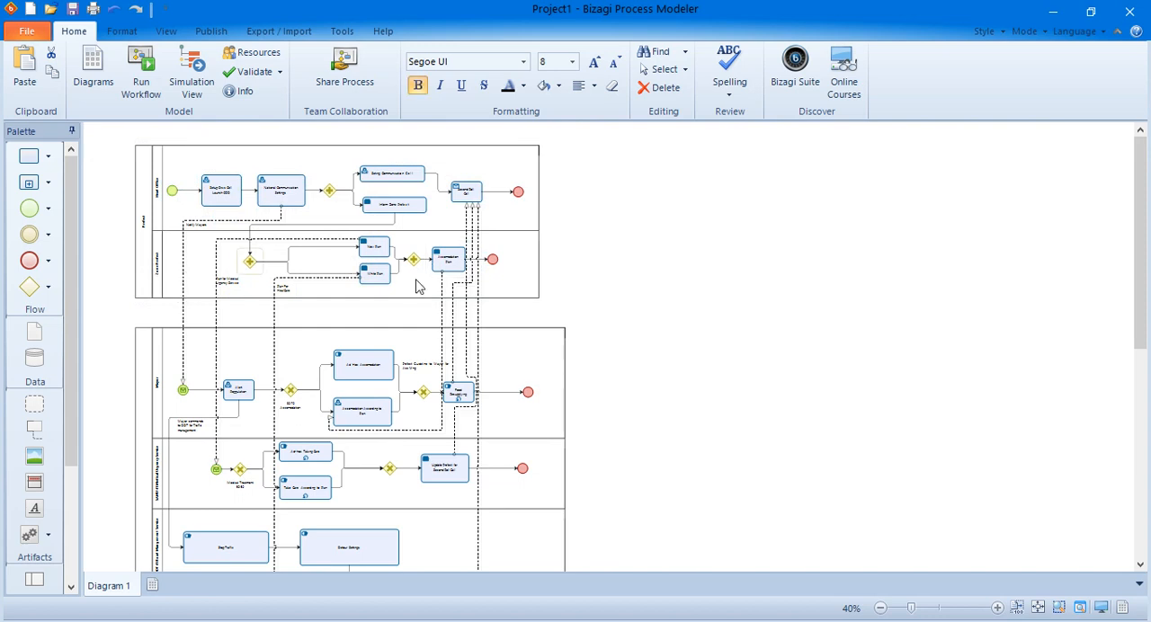
scroll(411, 301, "down", 5)
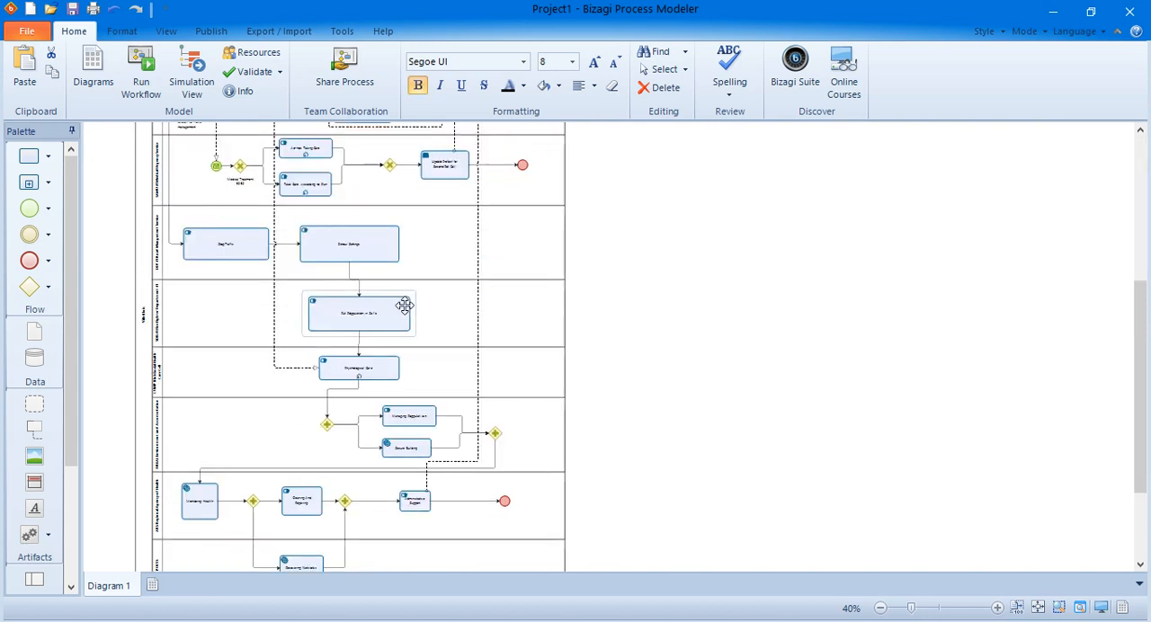
left_click(139, 324)
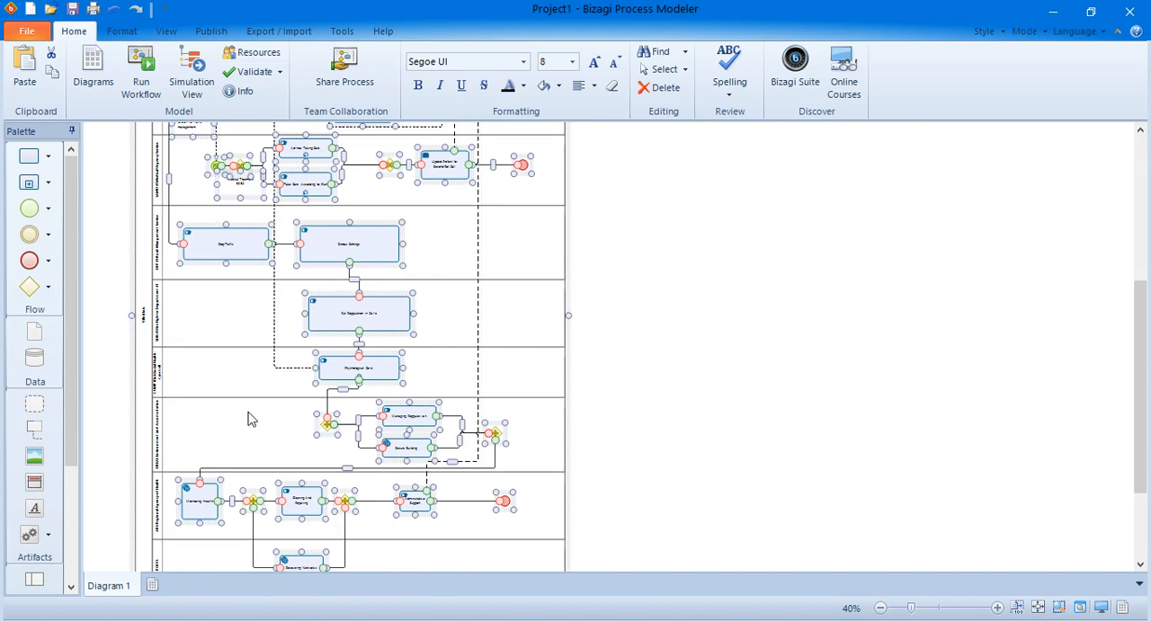
scroll(252, 418, "up", 5)
scroll(254, 413, "down", 2)
scroll(325, 466, "up", 3)
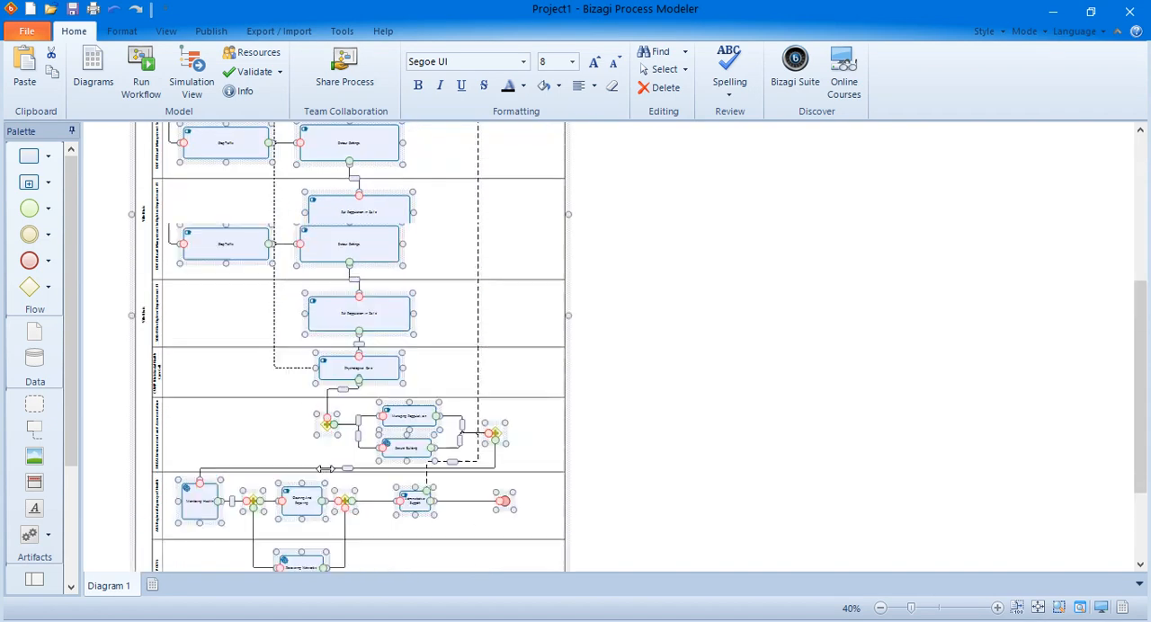
scroll(325, 466, "down", 3)
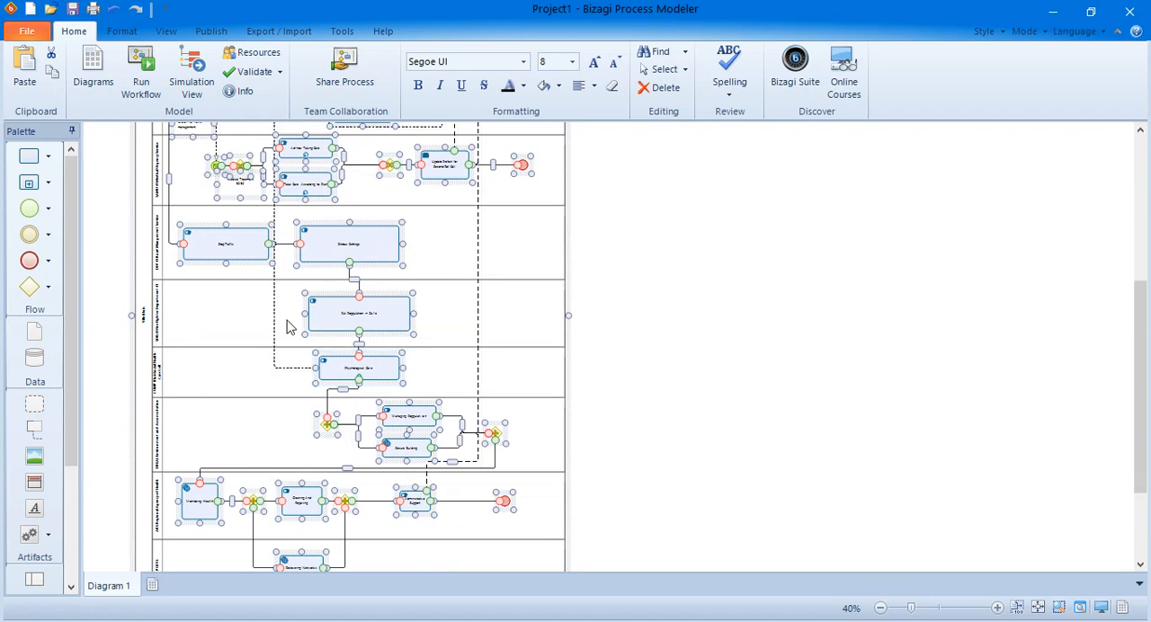
Clear the pool selection and validate the crisis process diagram for errors, closing the validation report.
scroll(309, 437, "down", 2)
scroll(309, 462, "up", 5)
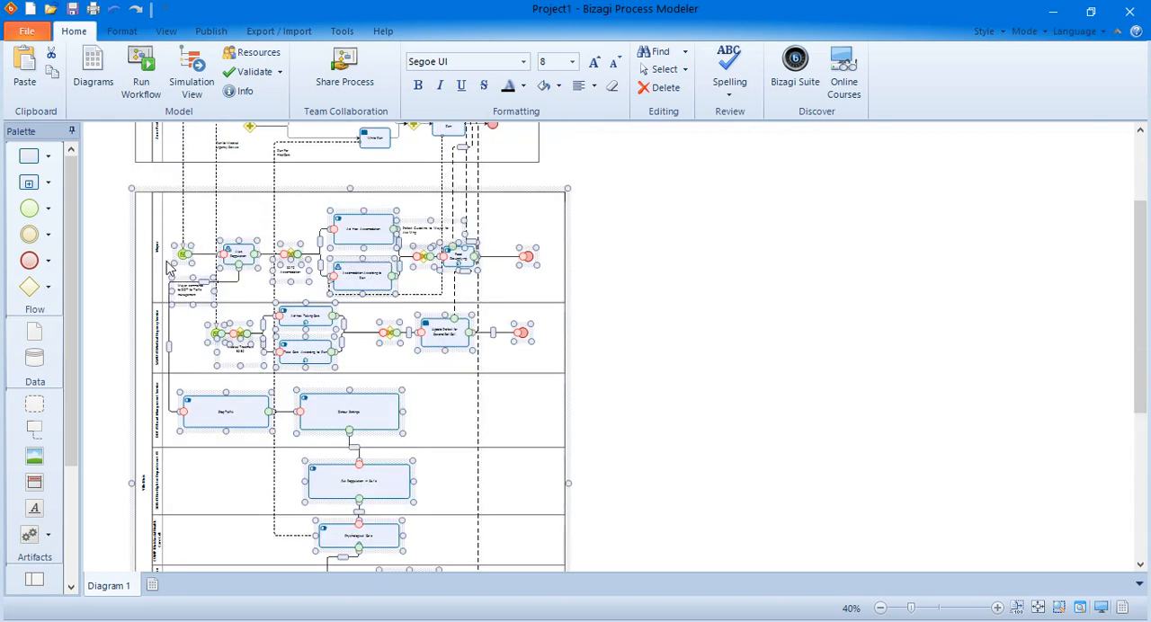
left_click(698, 332)
scroll(693, 345, "up", 2)
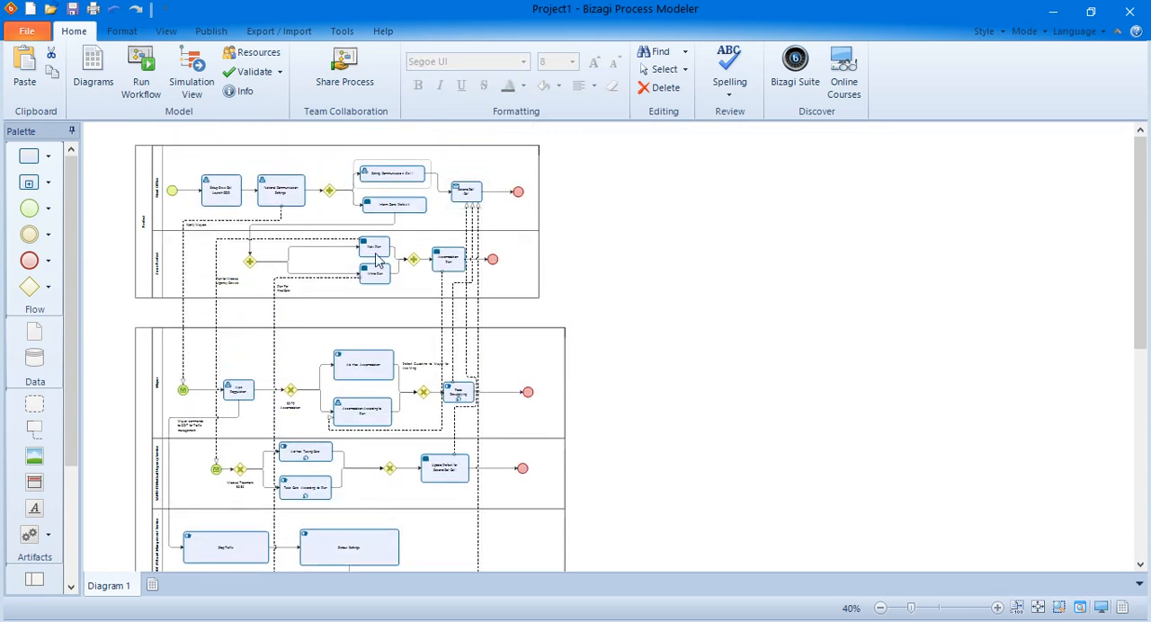
left_click(253, 76)
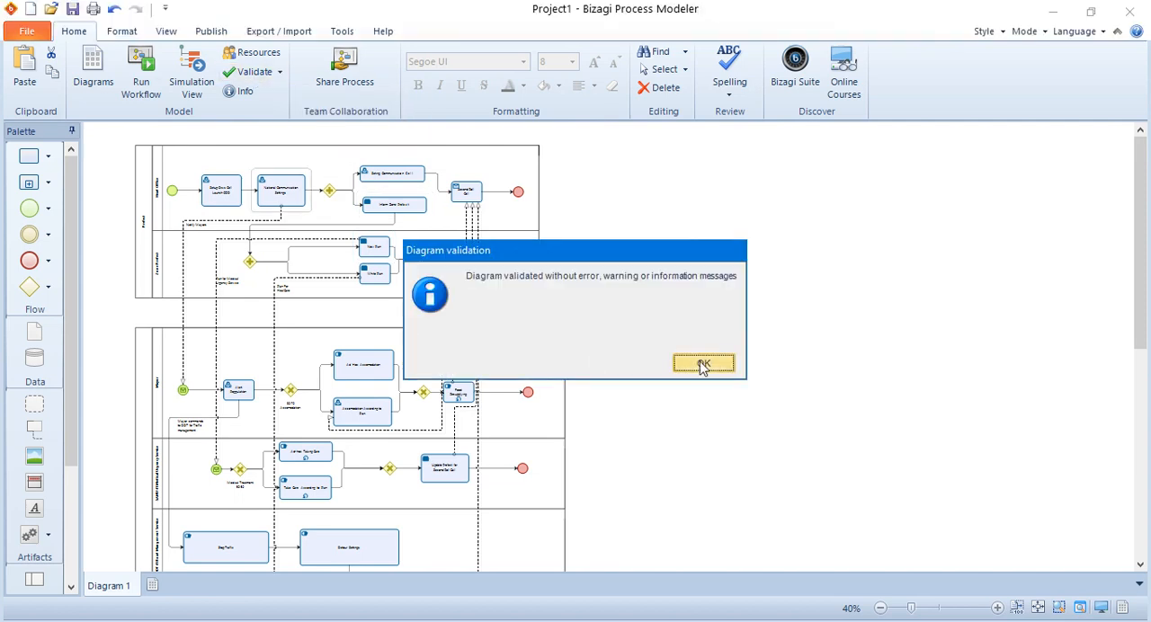
left_click(700, 364)
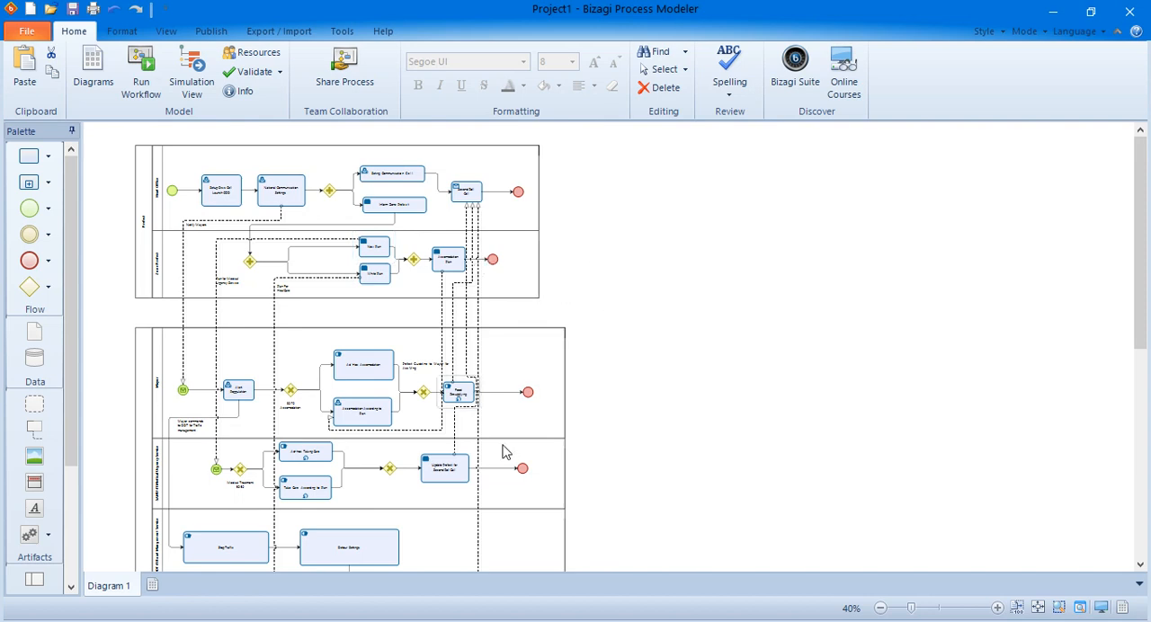
Switch to Firefox and show the Bizagi Community topic about the simulation error, declining the browser update.
key("alt+Tab")
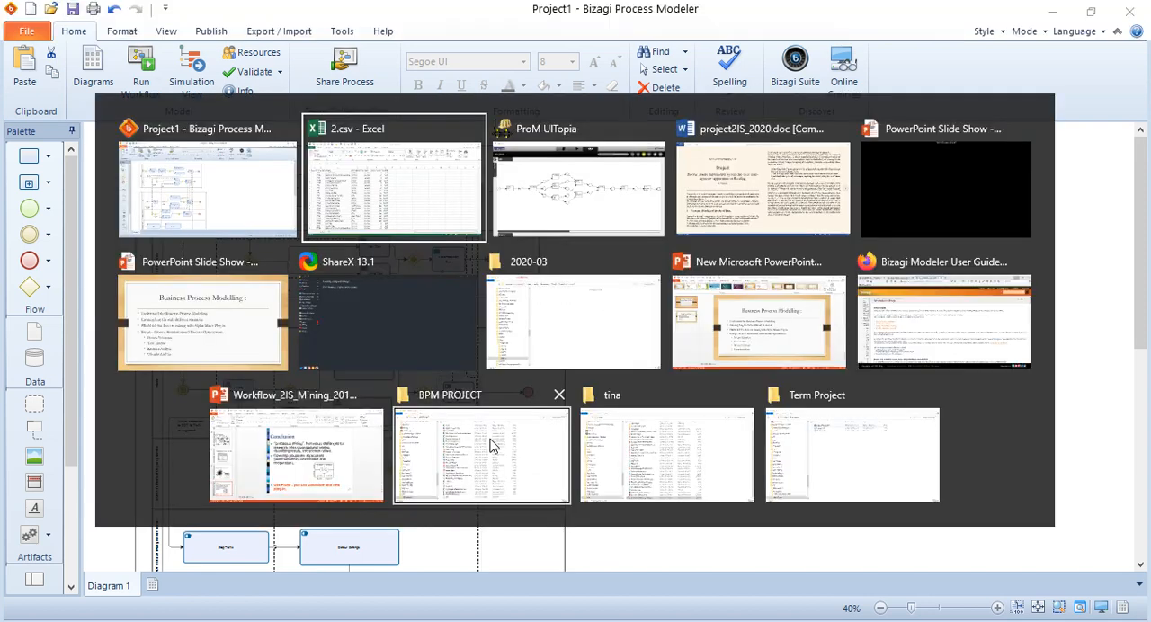
key("alt+Tab")
key("alt+Tab")
key("alt+Tab")
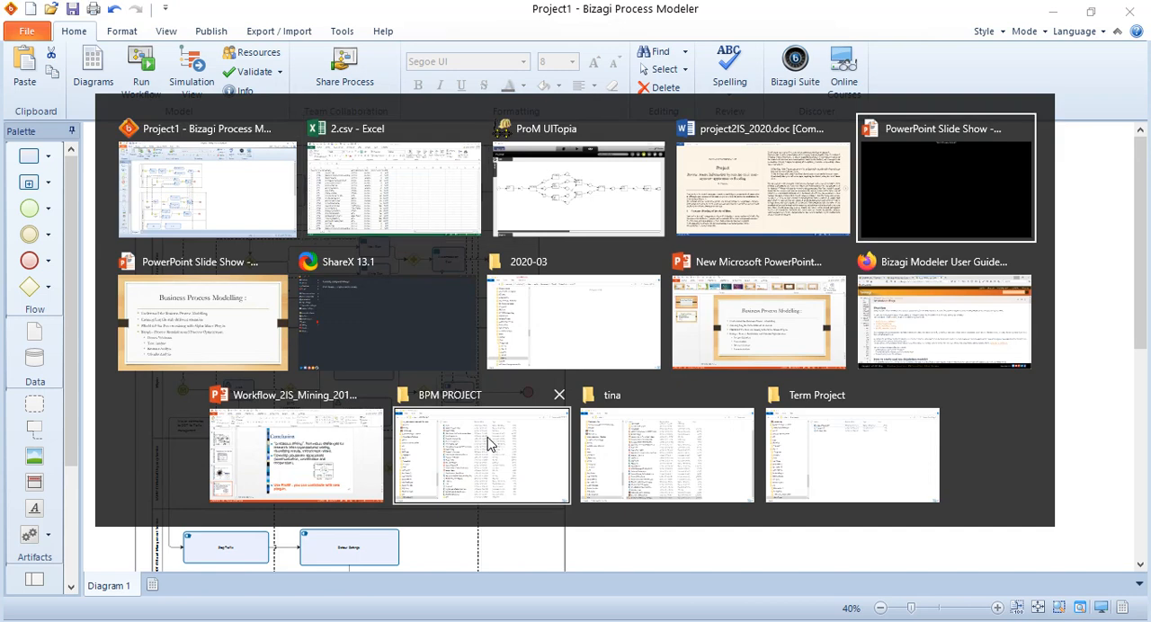
key("alt+Tab")
key("alt+Tab")
key("alt+Tab")
key("alt+Tab")
key("alt+Tab")
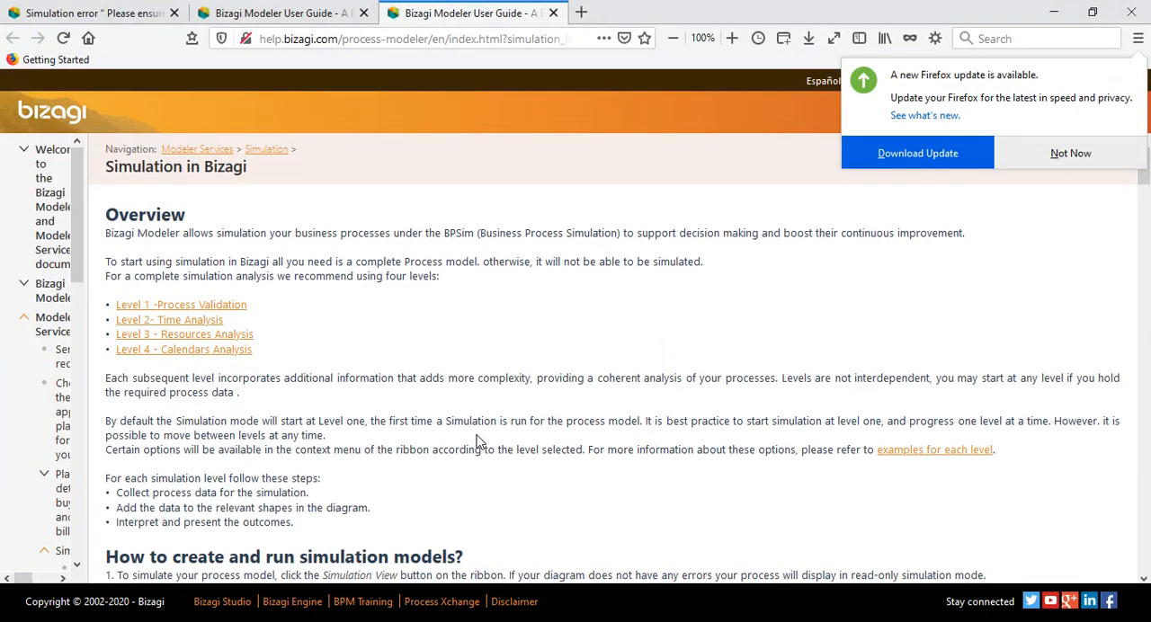
left_click(87, 9)
left_click(452, 396)
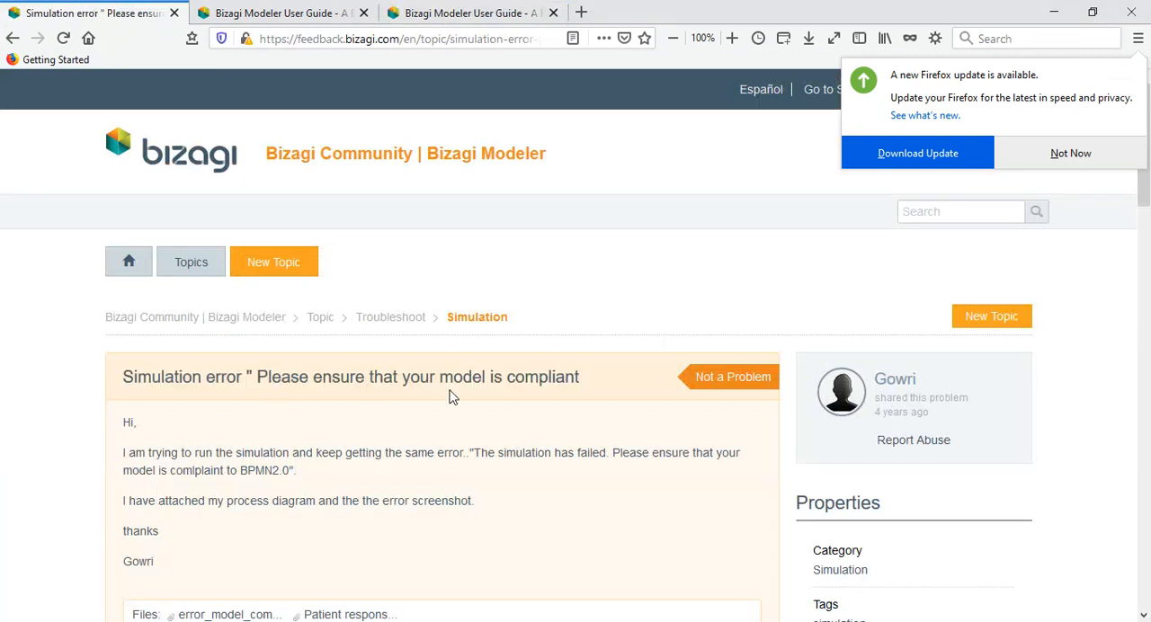
left_click(1054, 155)
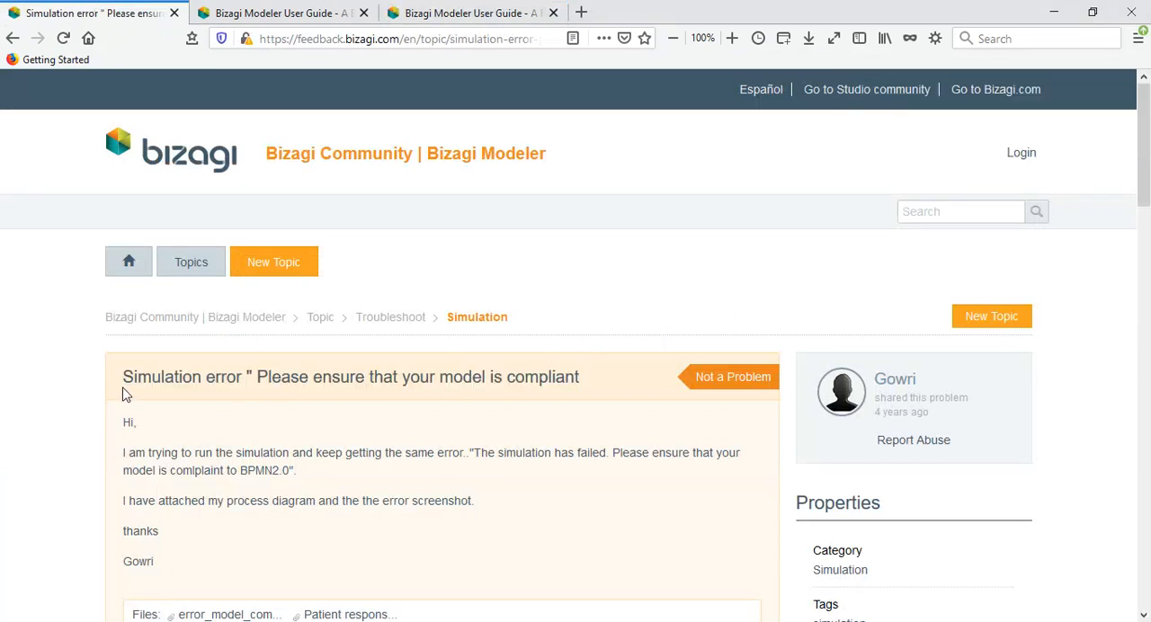
Highlight the error text "Please ensure that your model is compliant" in the topic title.
left_click_drag(259, 379, 630, 393)
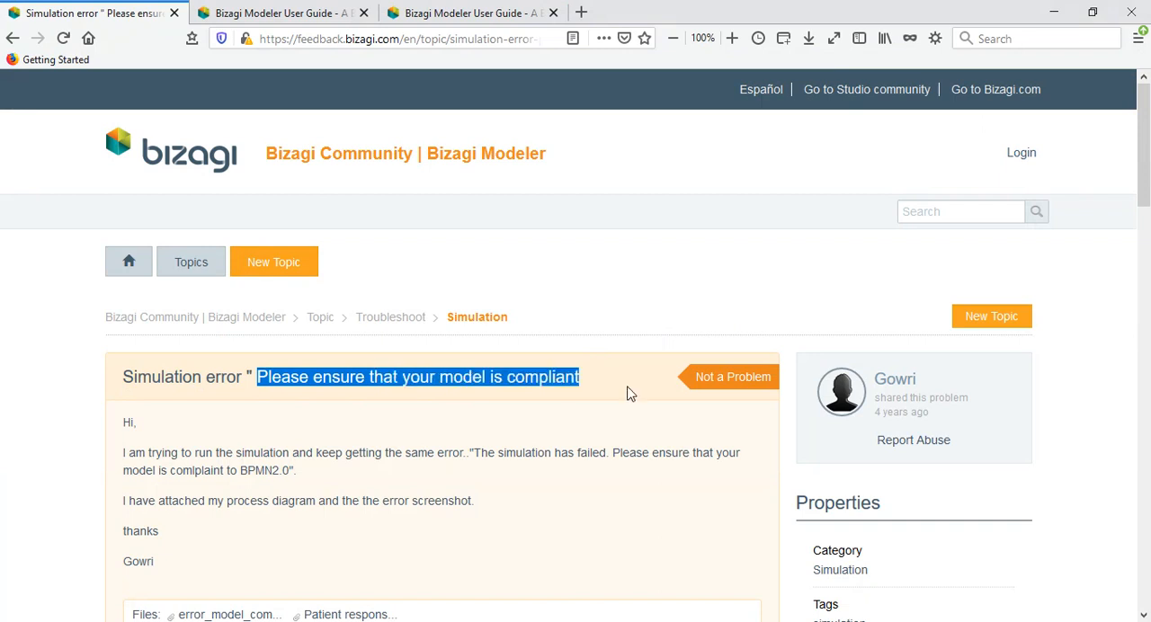
left_click(619, 392)
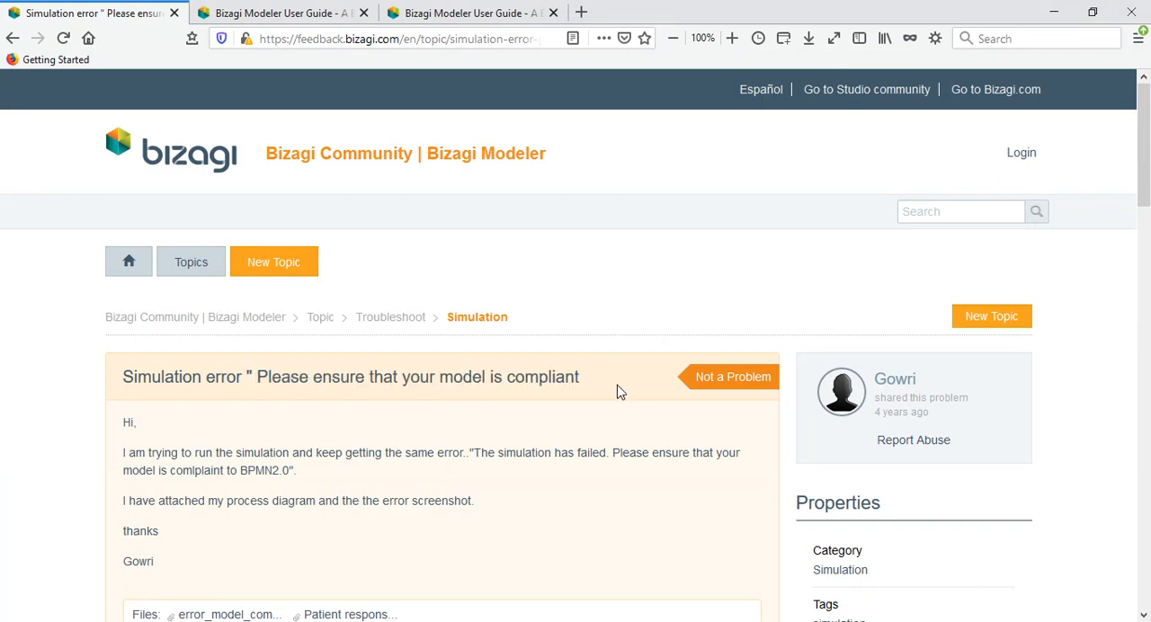
left_click_drag(609, 381, 221, 364)
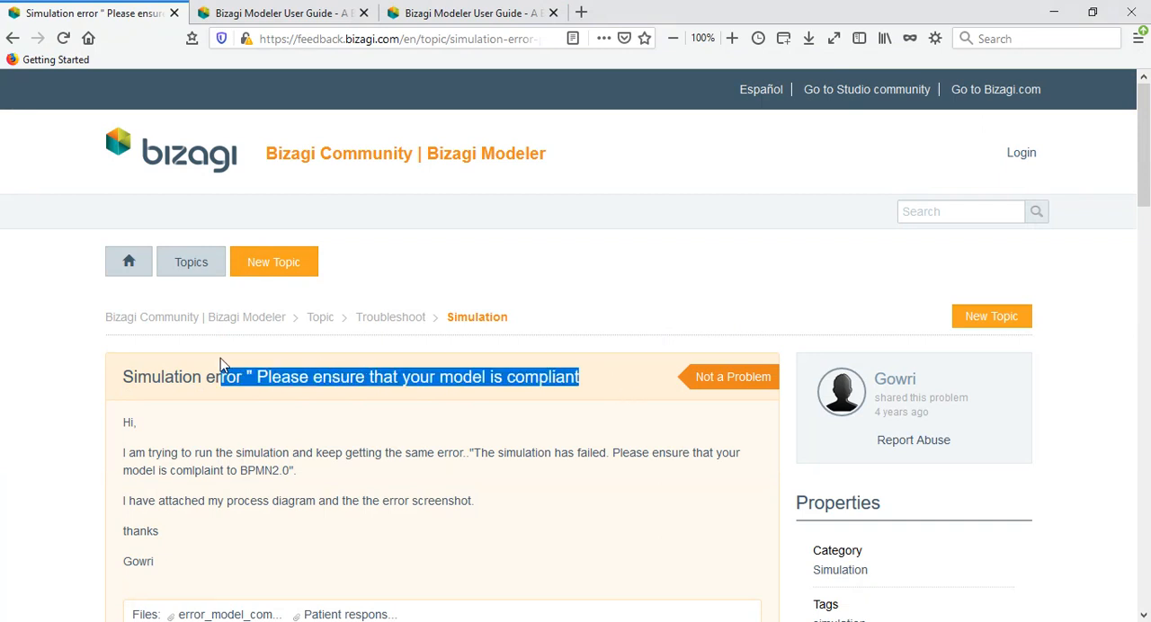
Read through the Best practices in modeling page of the Bizagi Modeler User Guide, from the sequence guidelines to the milestone checks.
left_click(314, 10)
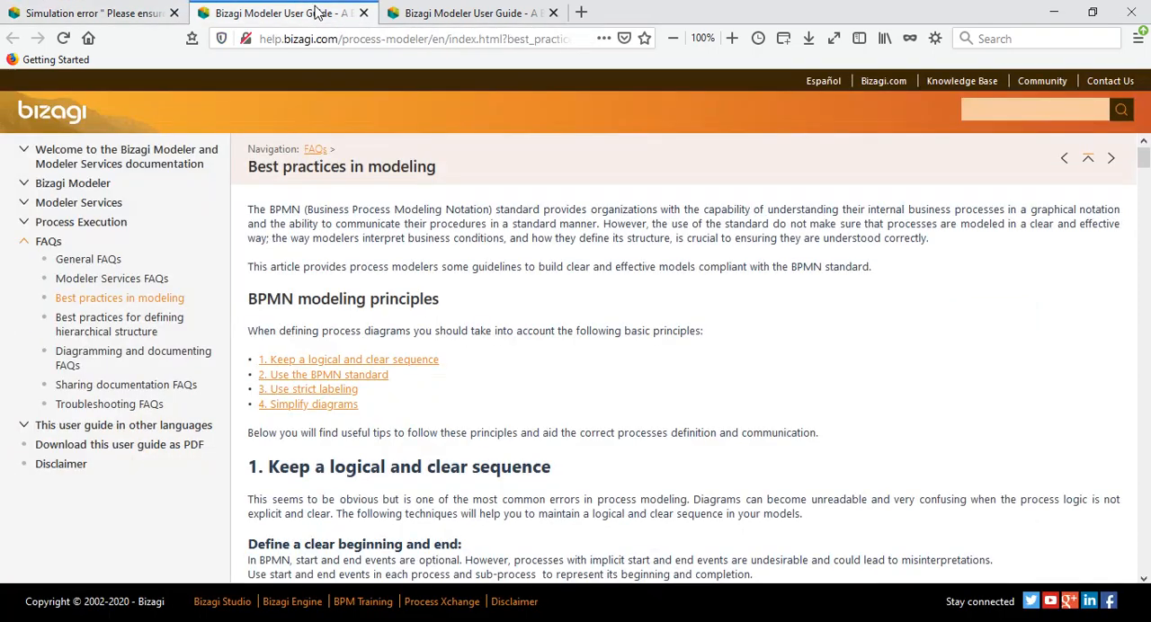
scroll(484, 368, "down", 4)
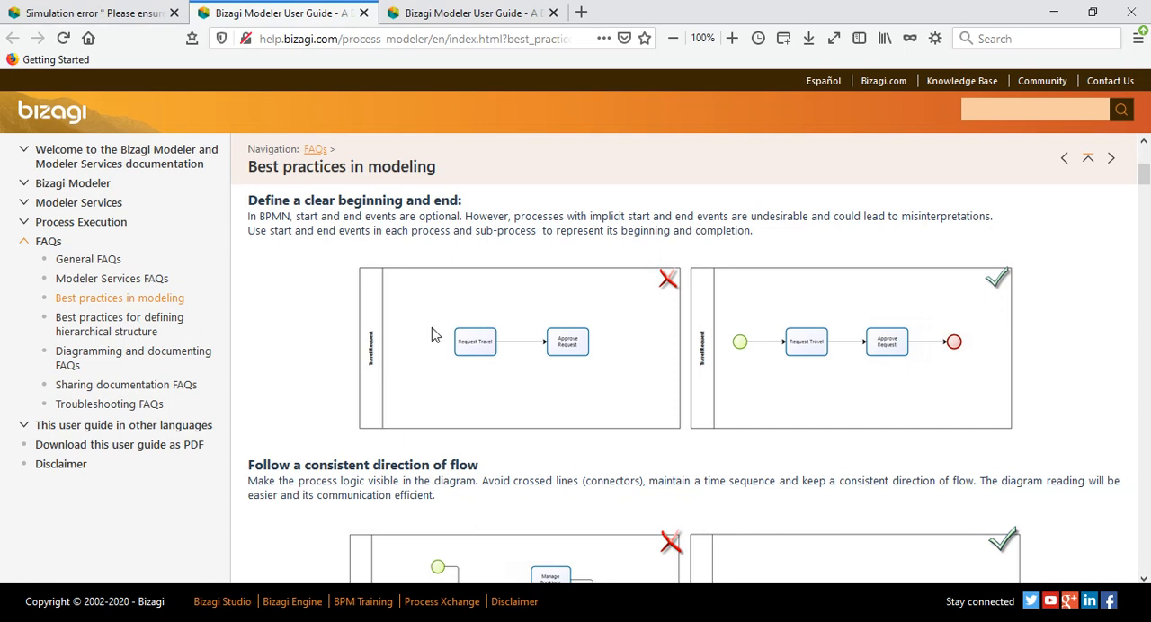
scroll(1022, 356, "down", 3)
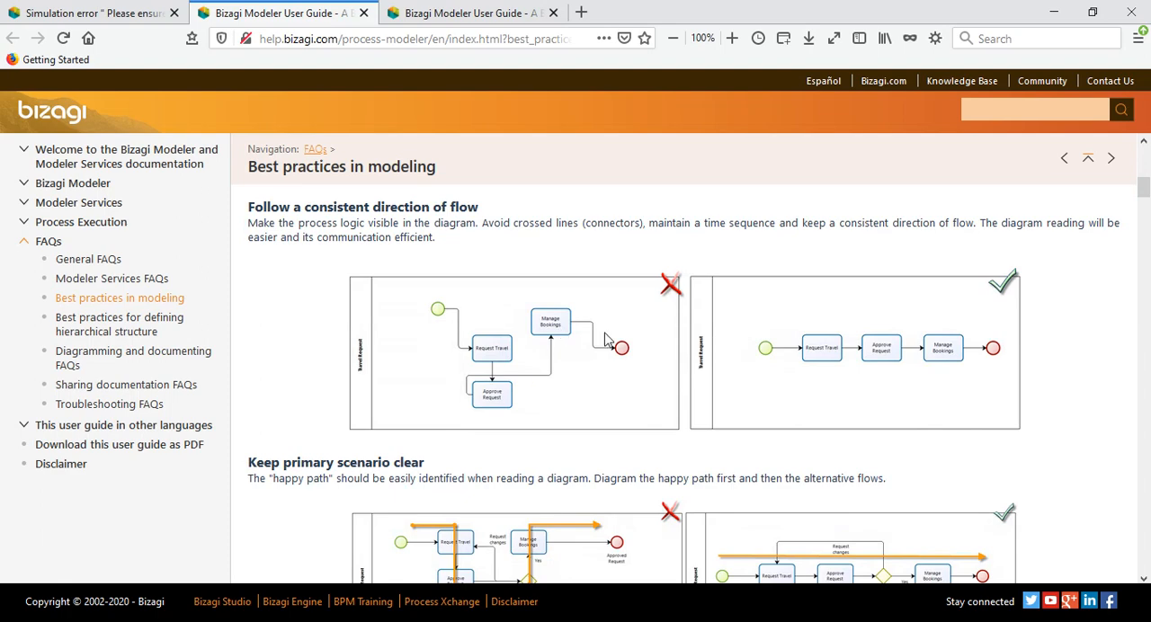
scroll(969, 364, "down", 3)
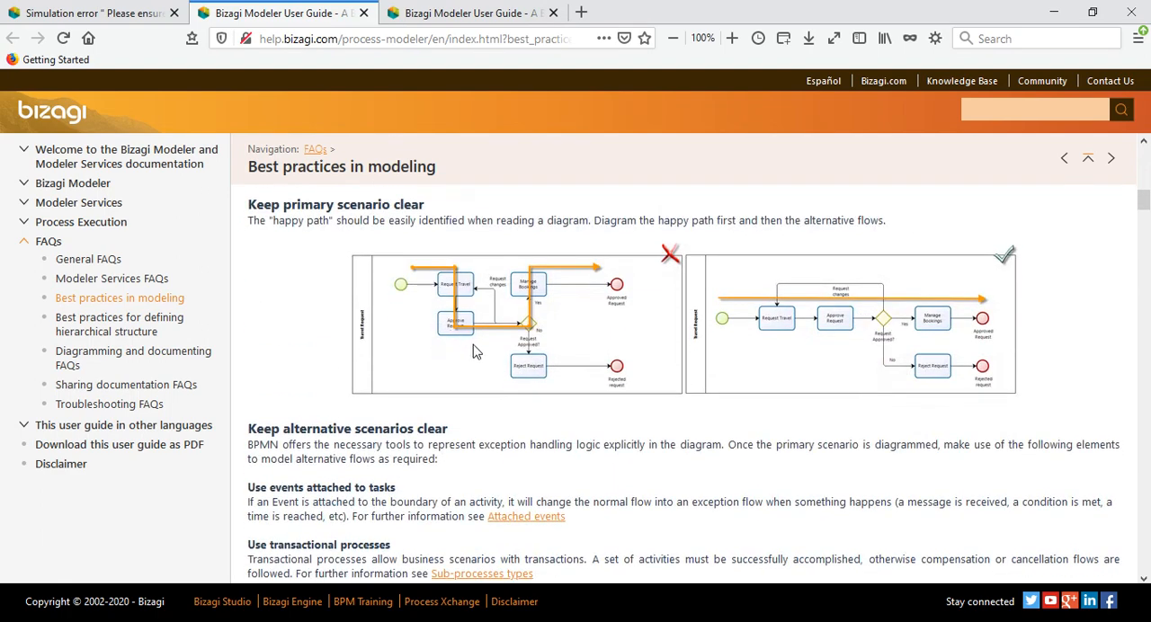
scroll(725, 396, "down", 5)
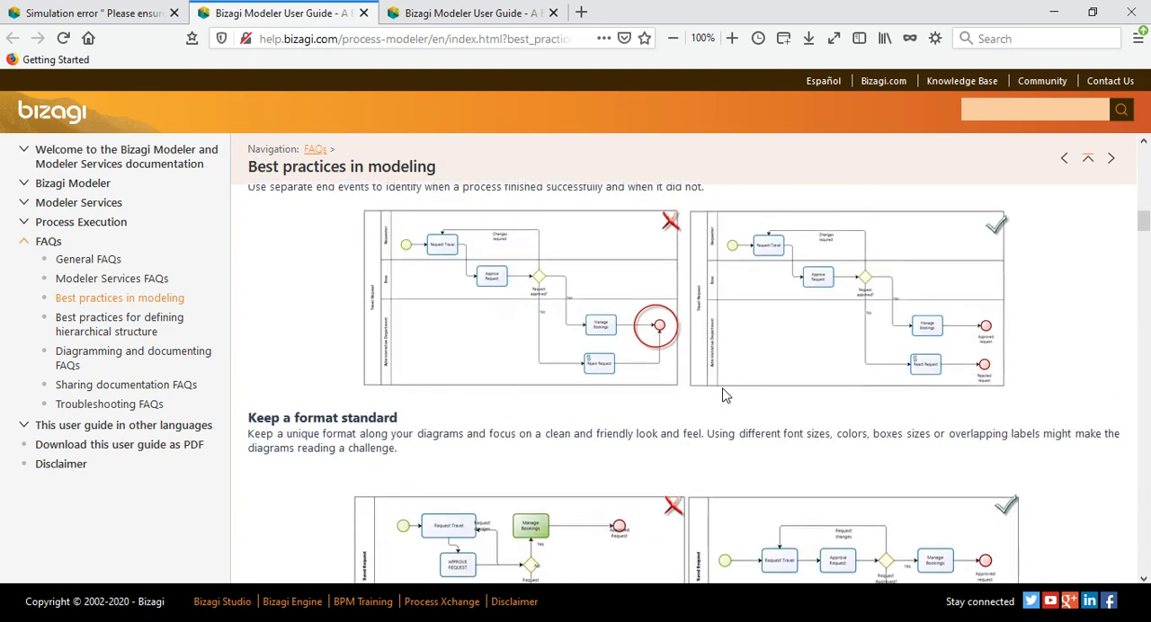
scroll(725, 395, "down", 4)
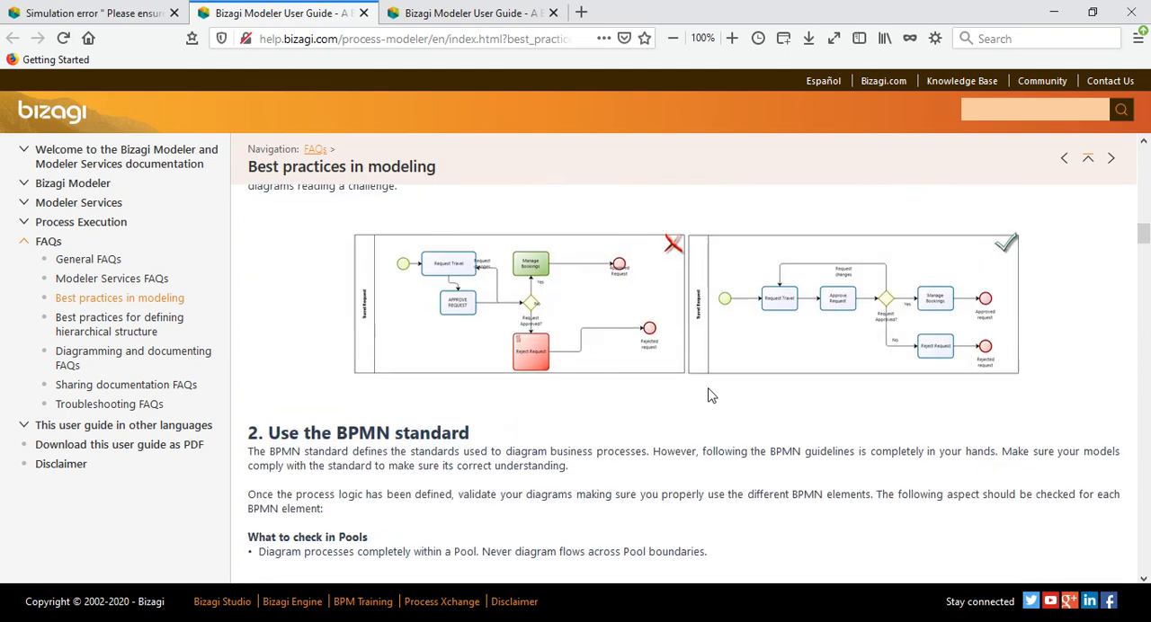
scroll(709, 395, "down", 3)
scroll(706, 397, "down", 8)
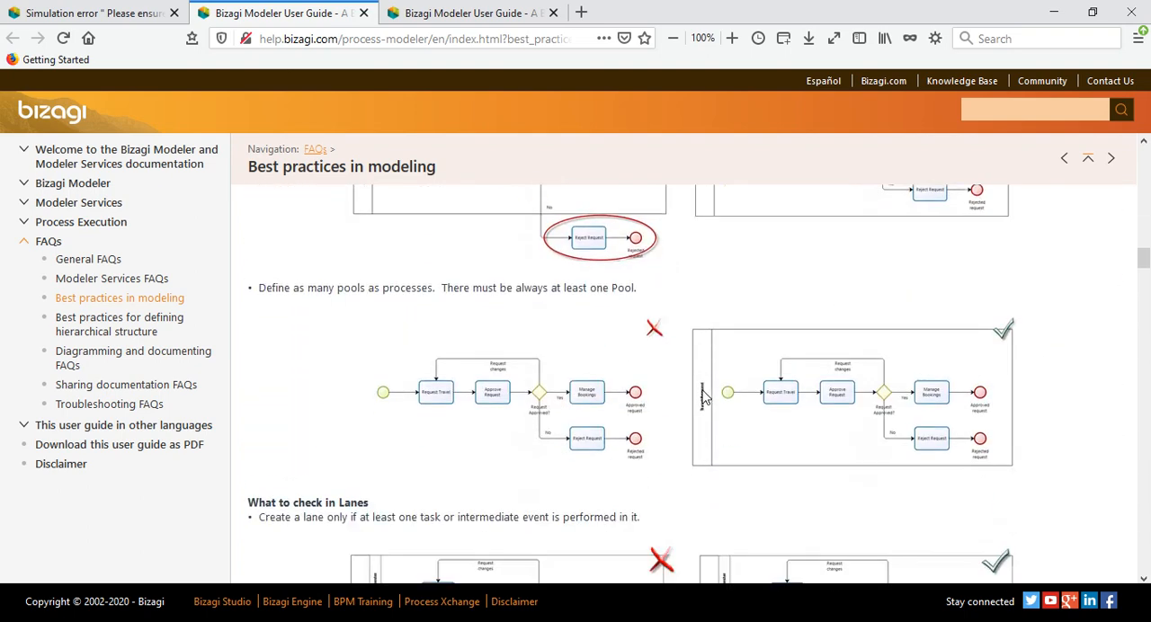
scroll(698, 398, "down", 6)
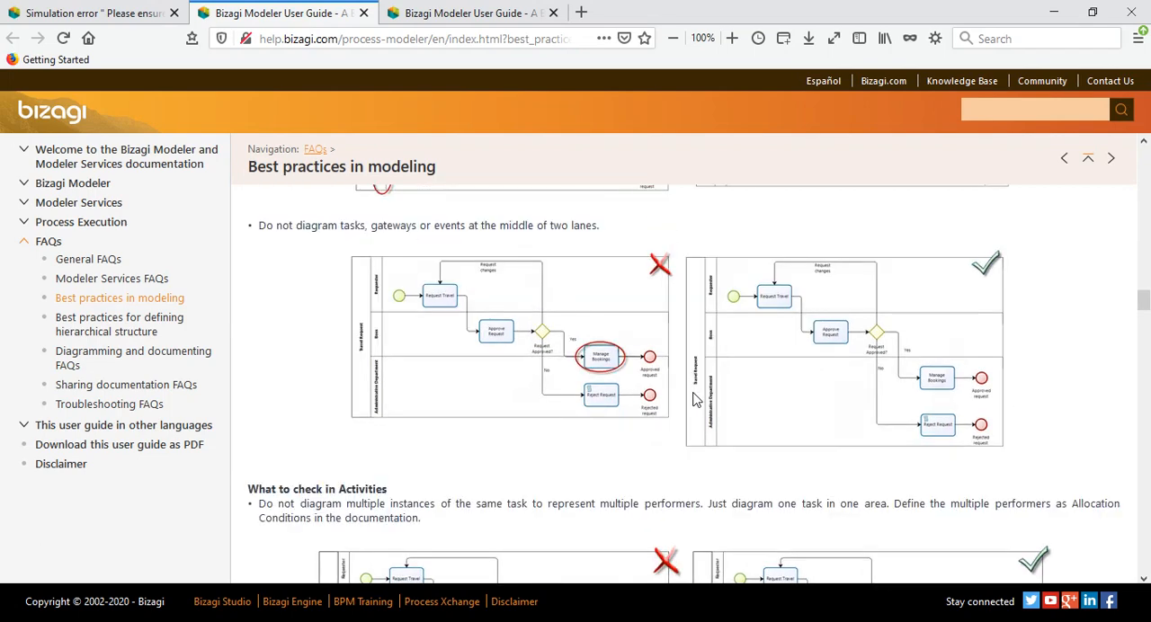
scroll(693, 400, "down", 12)
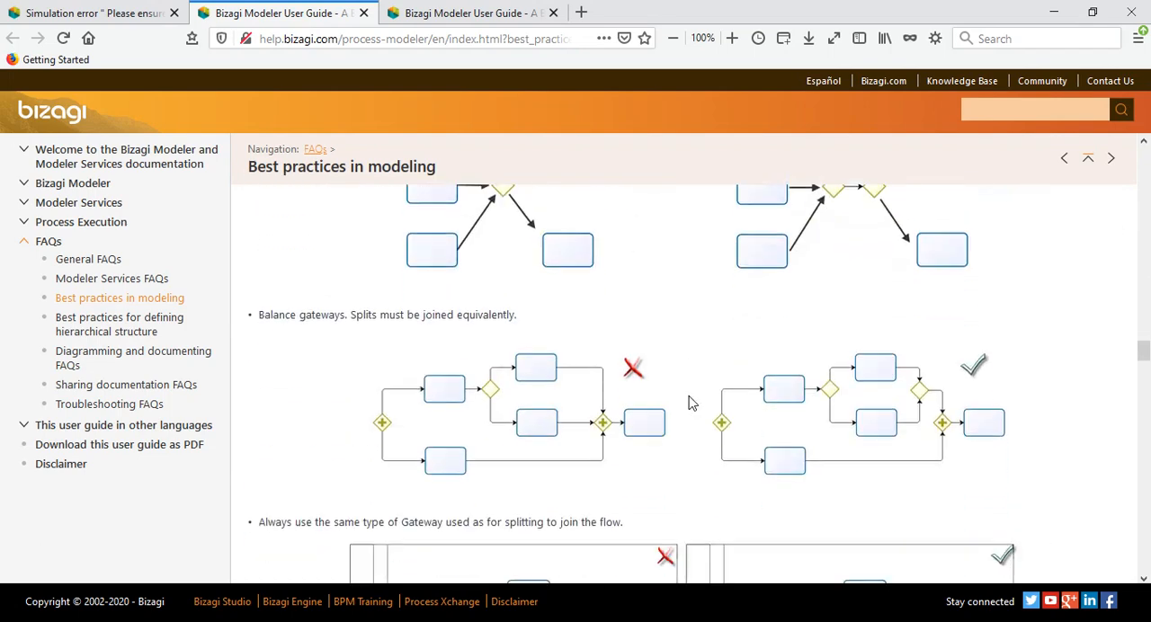
scroll(686, 404, "down", 4)
scroll(686, 403, "down", 4)
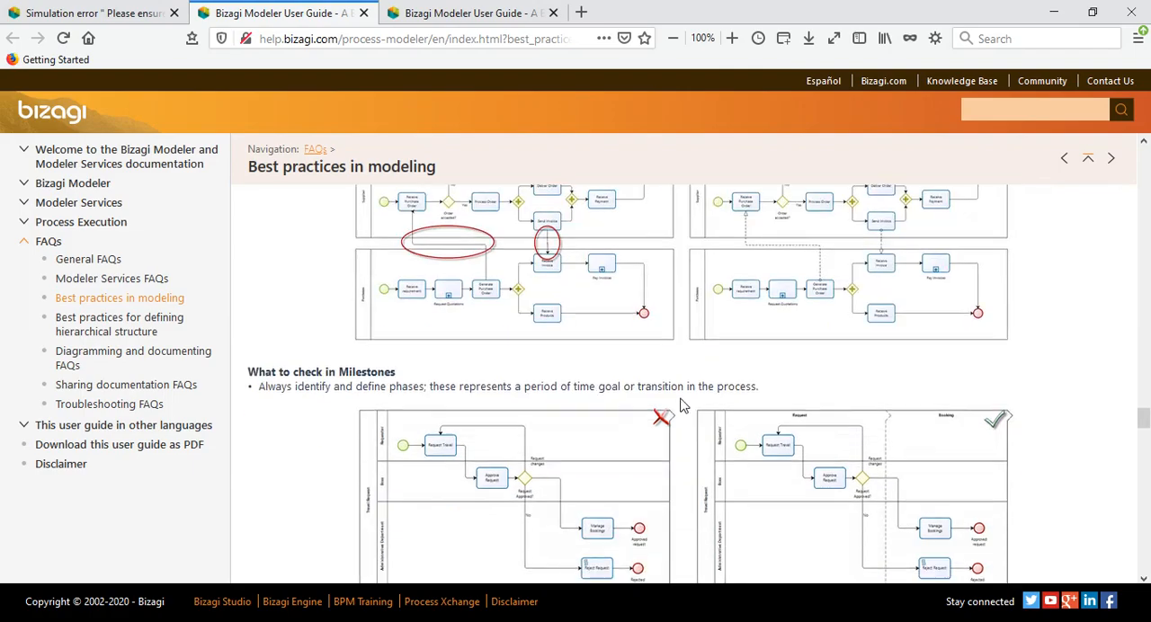
scroll(686, 403, "down", 4)
Return to Bizagi Process Modeler and run the diagram validation again, closing its report.
left_click(1053, 12)
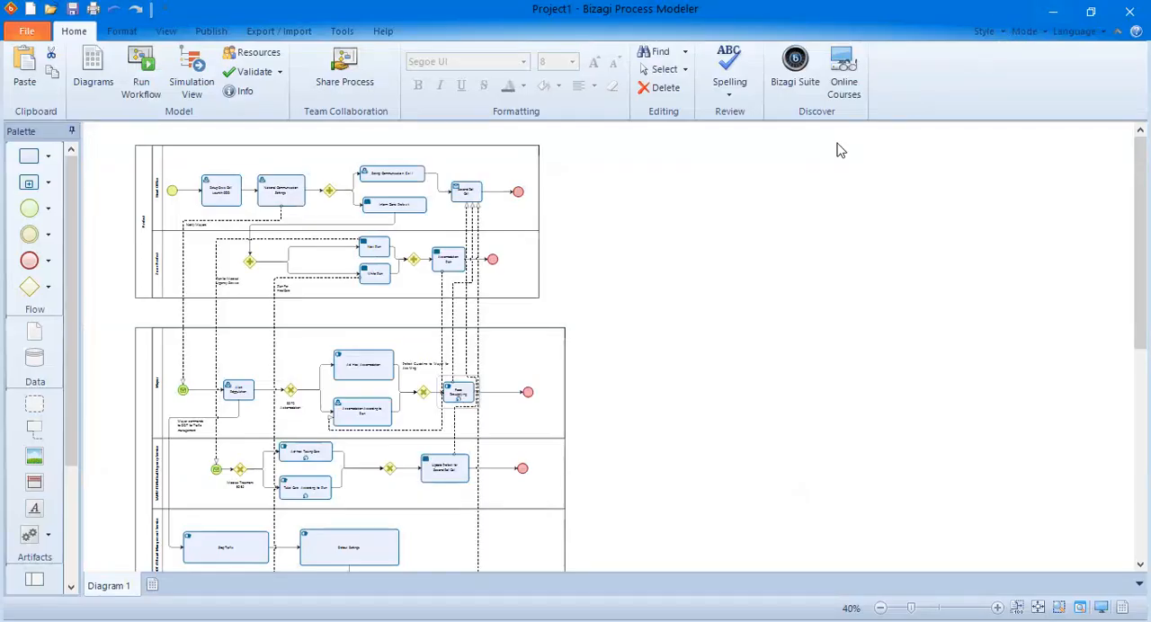
left_click(259, 75)
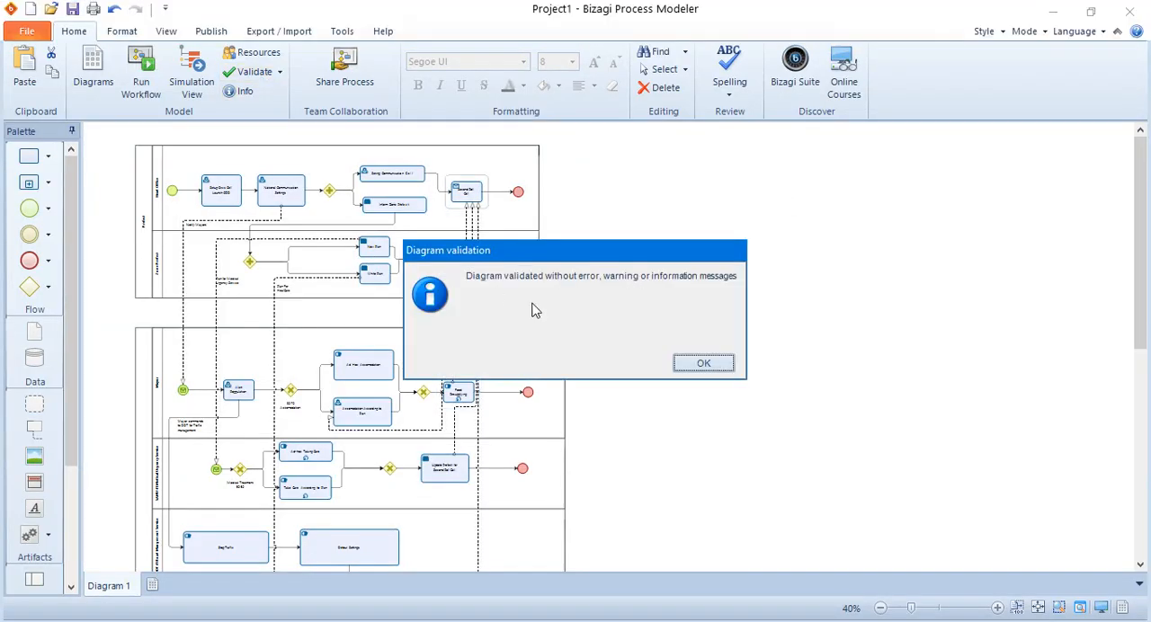
left_click(703, 363)
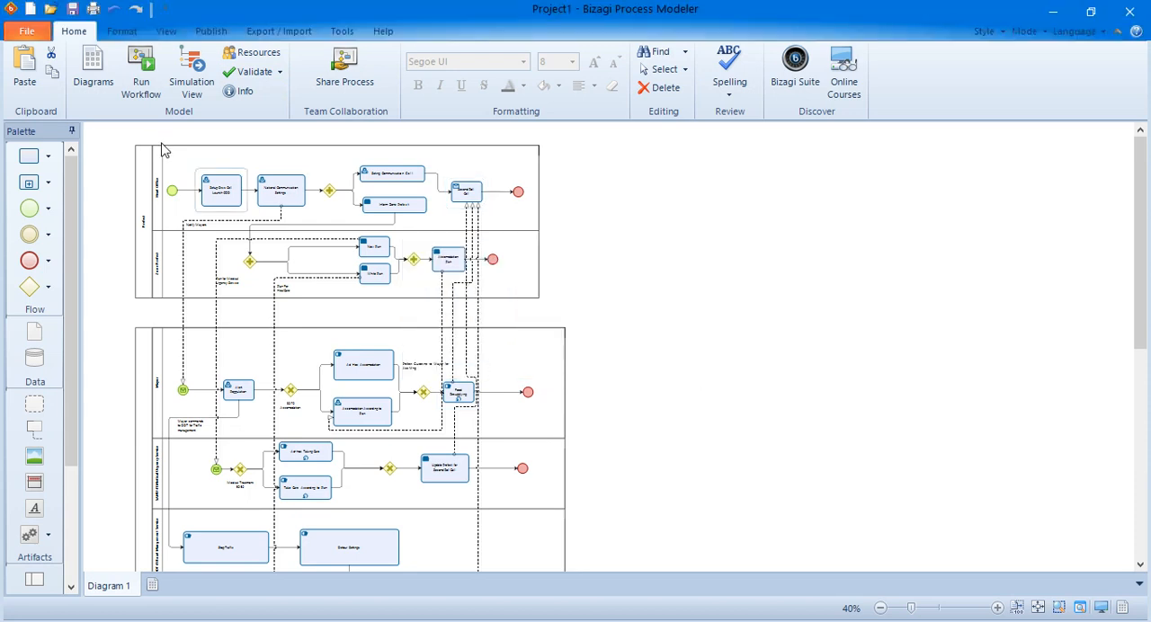
Open the simulation view of the process and look over all its lanes at 90% zoom.
left_click(190, 90)
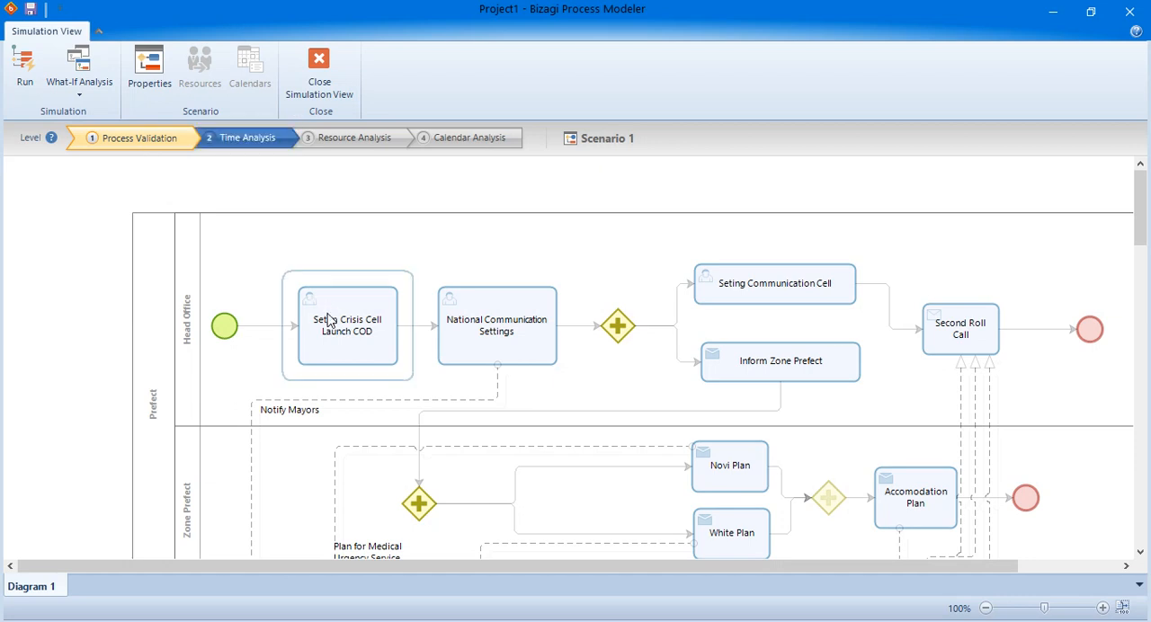
scroll(329, 326, "down", 1)
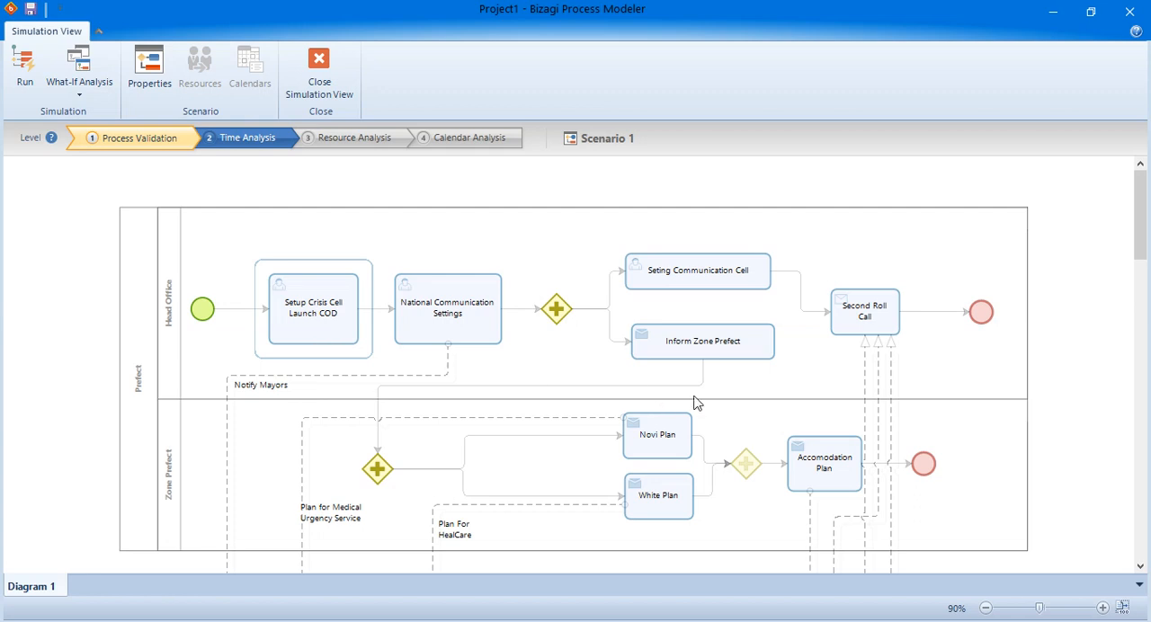
scroll(499, 366, "down", 6)
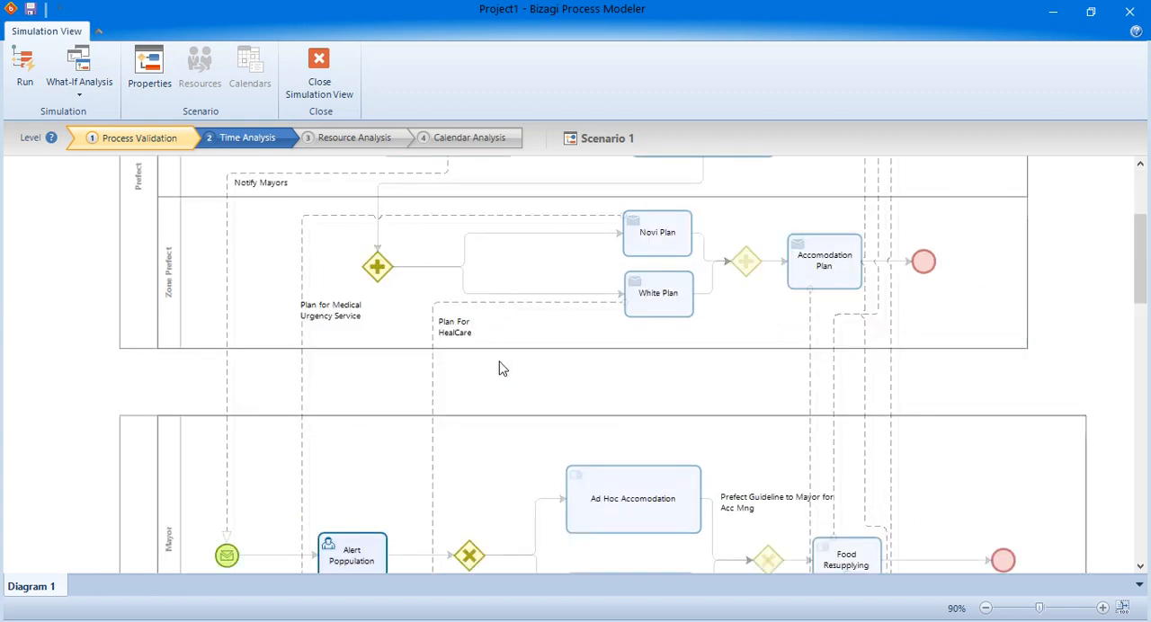
scroll(499, 366, "down", 8)
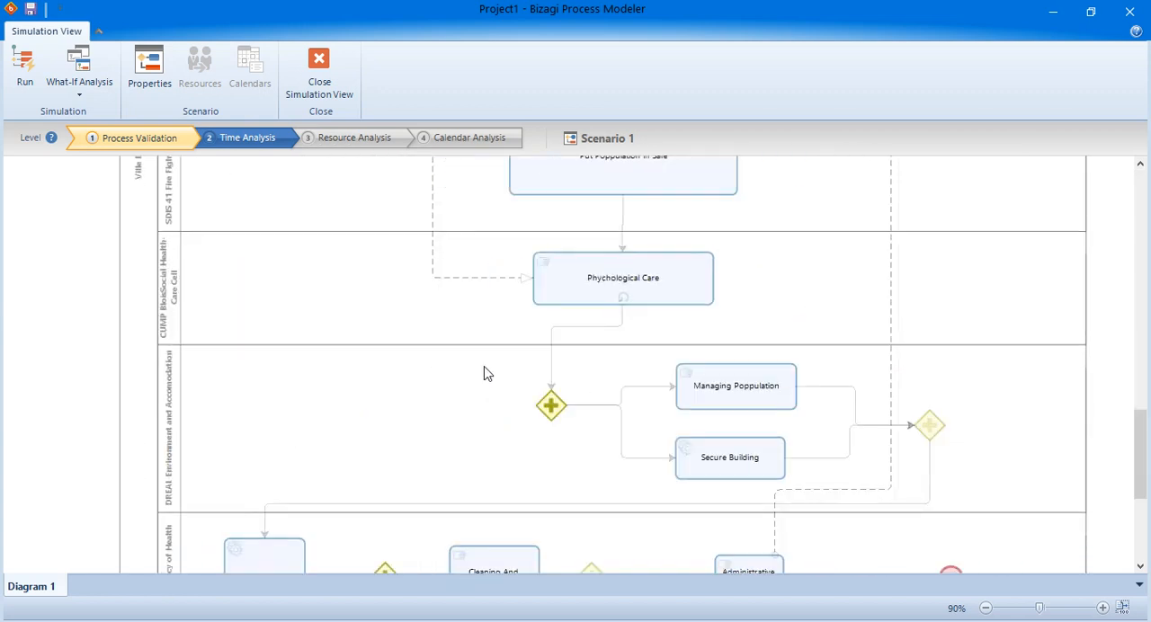
scroll(647, 431, "down", 5)
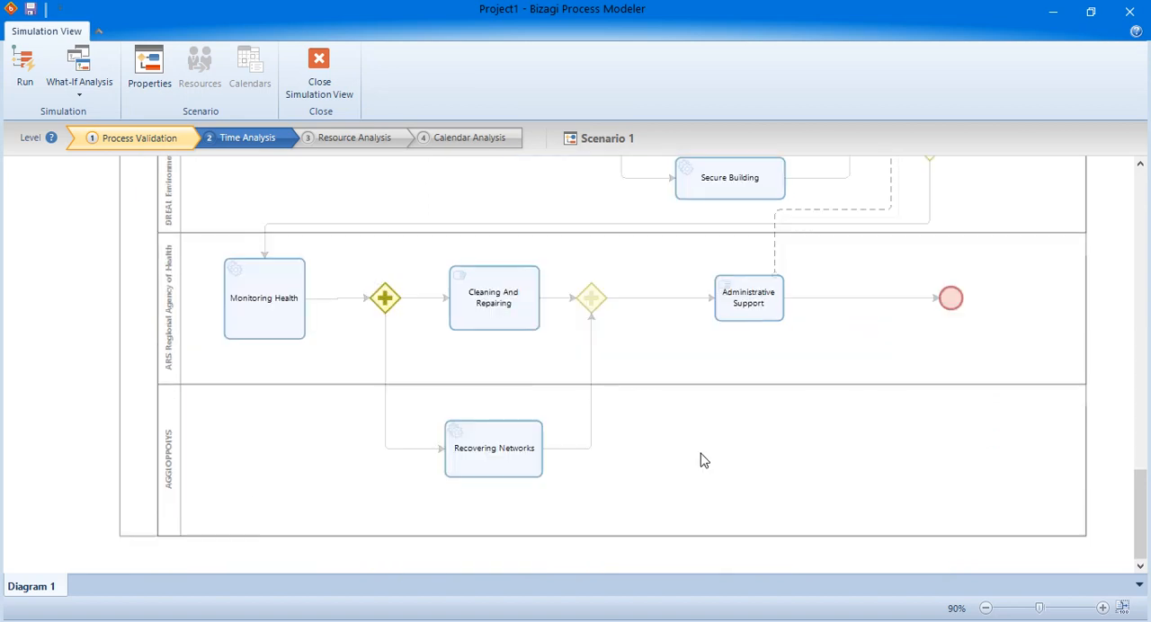
scroll(701, 458, "up", 20)
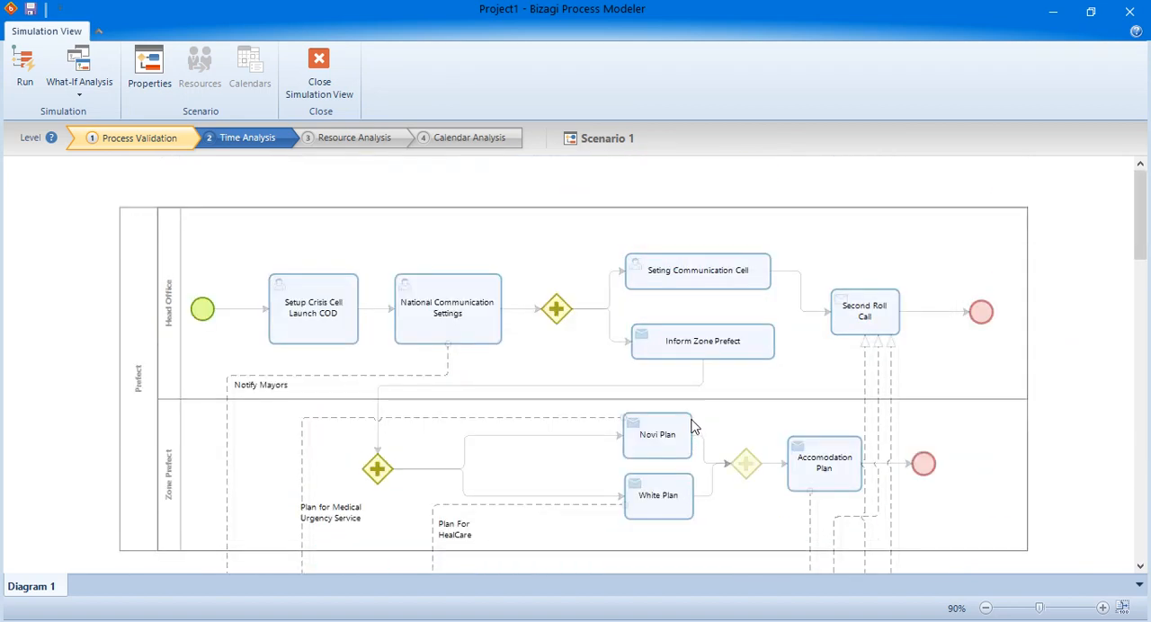
Set the simulation level to Time Analysis and check the Setup Crisis Cell Launch COD task's processing time without changing it.
left_click(244, 138)
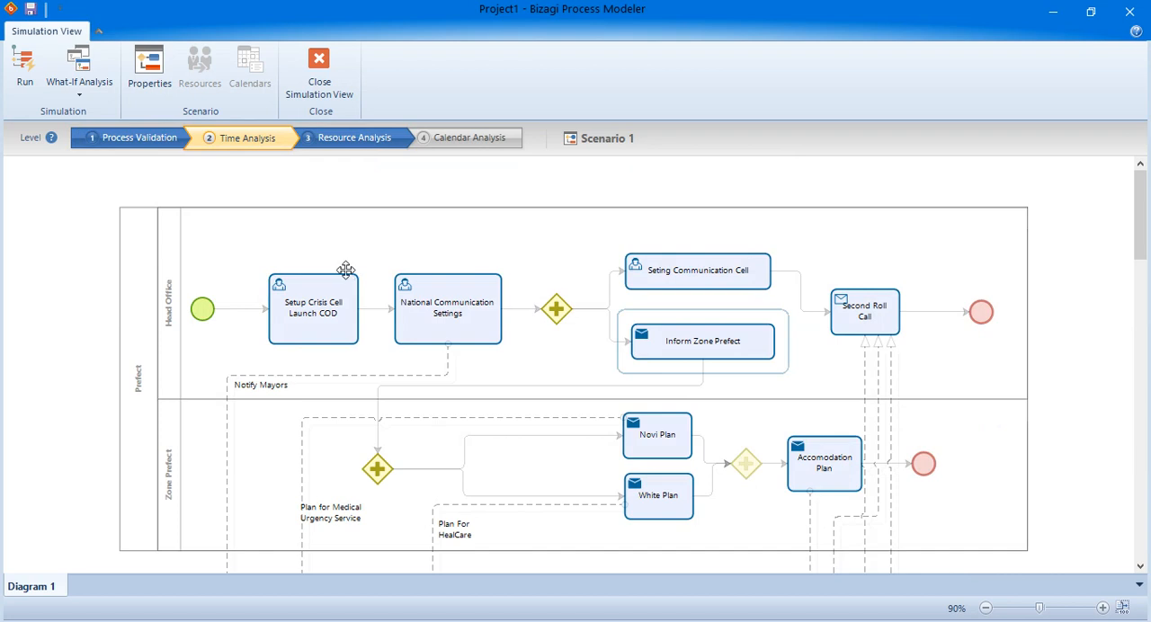
left_click(355, 284)
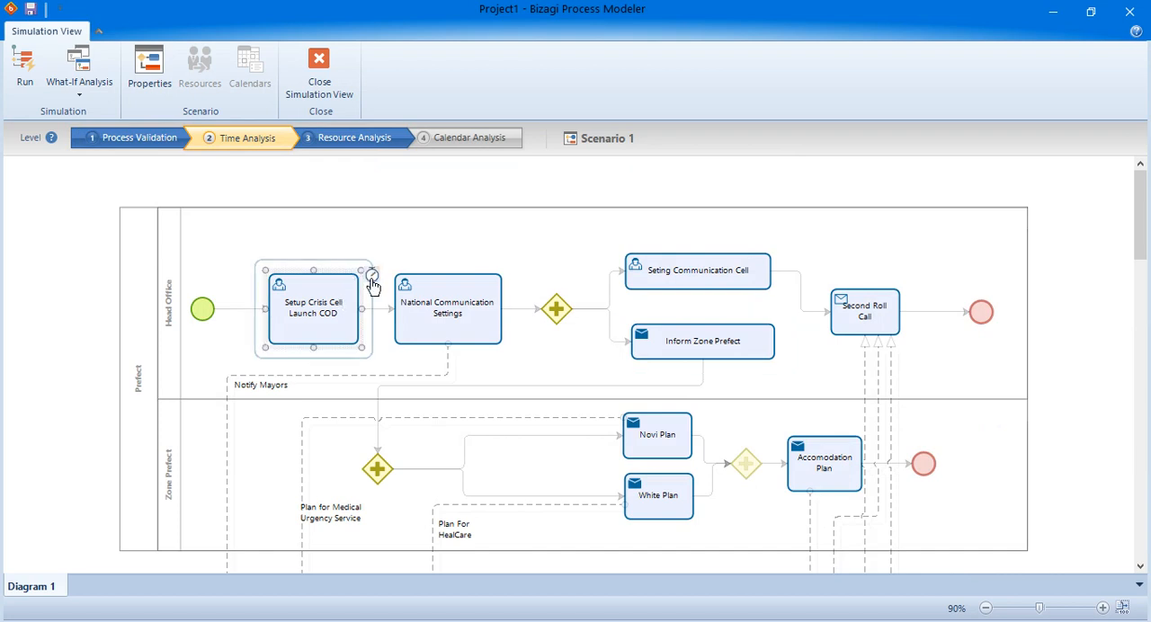
left_click(371, 276)
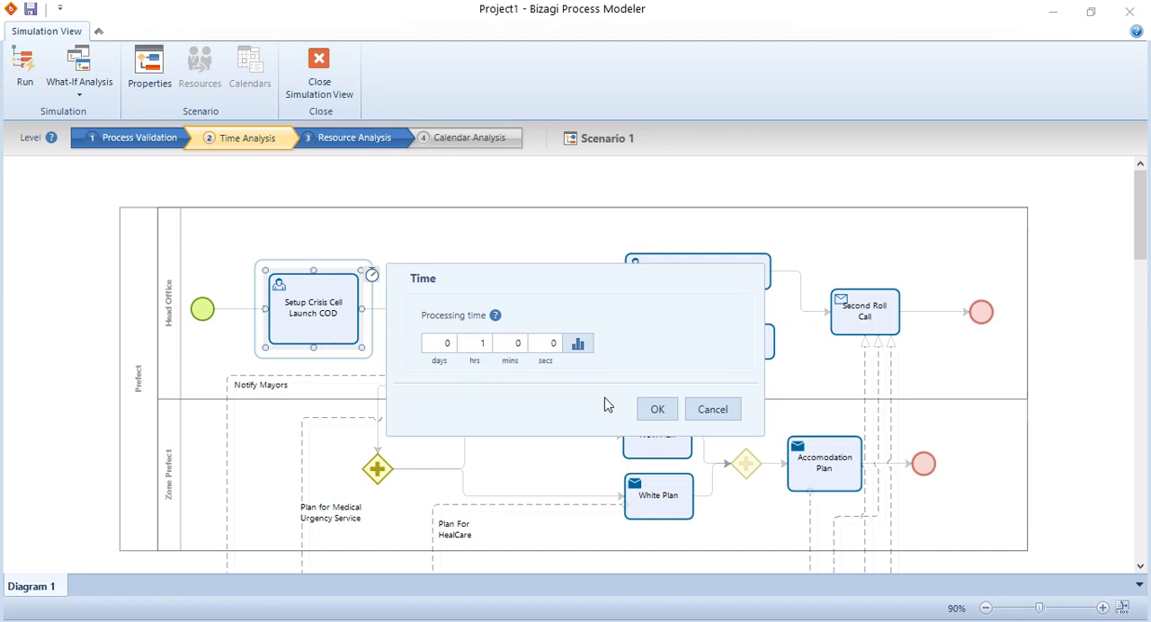
left_click(713, 410)
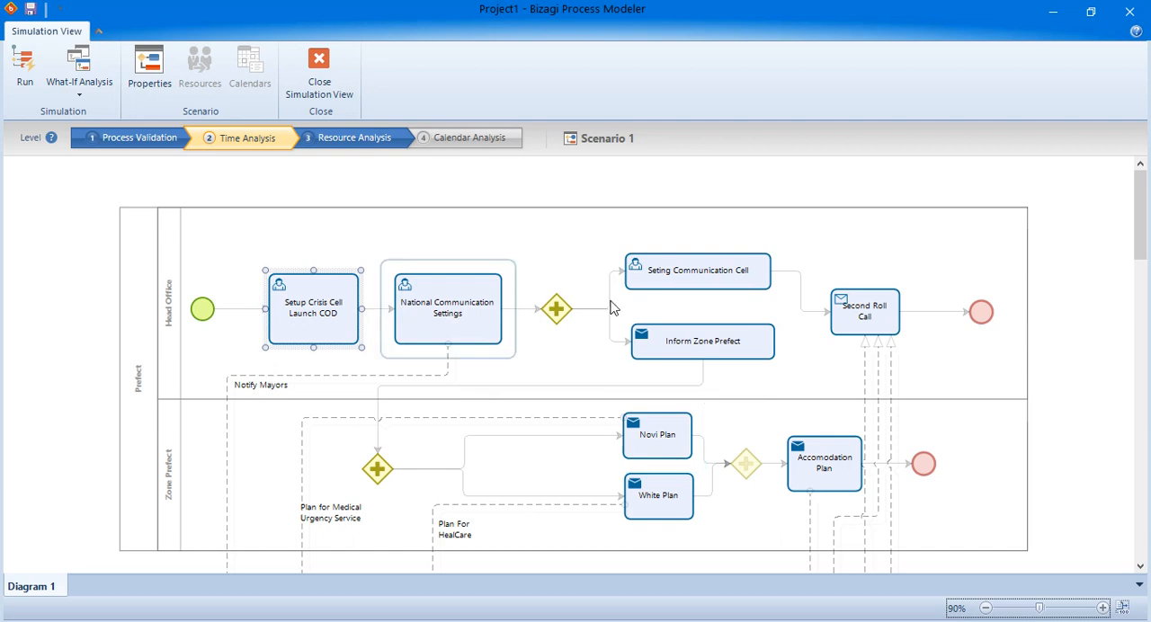
Set the simulation level to Process Validation and run the simulation of Scenario 1, declining to view the results.
left_click(354, 139)
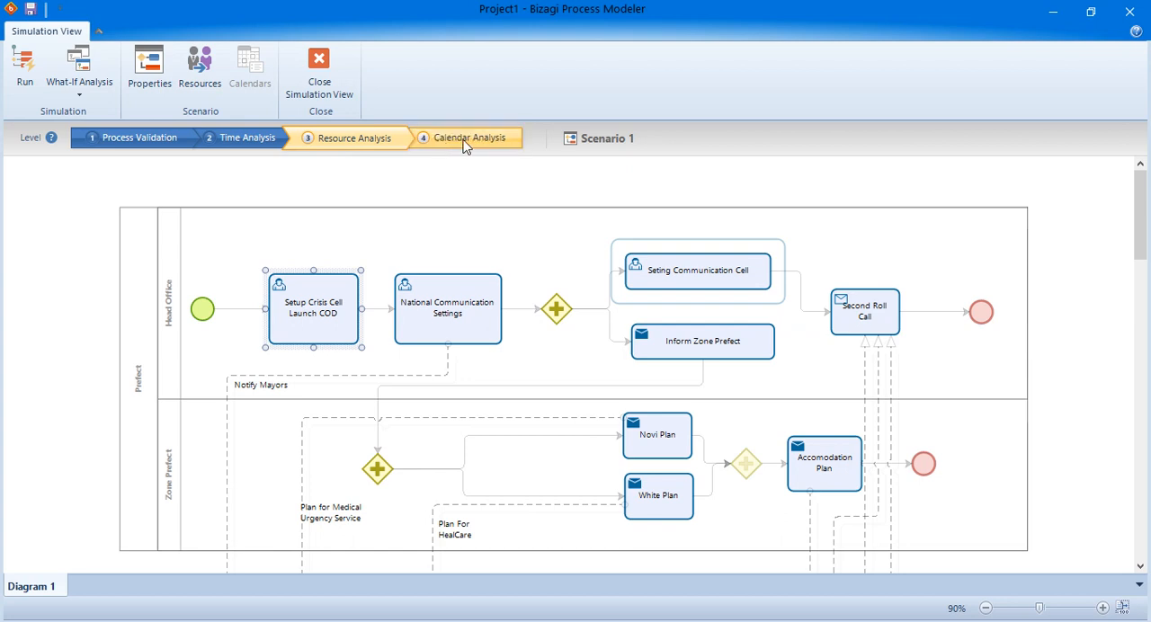
left_click(468, 144)
left_click(130, 147)
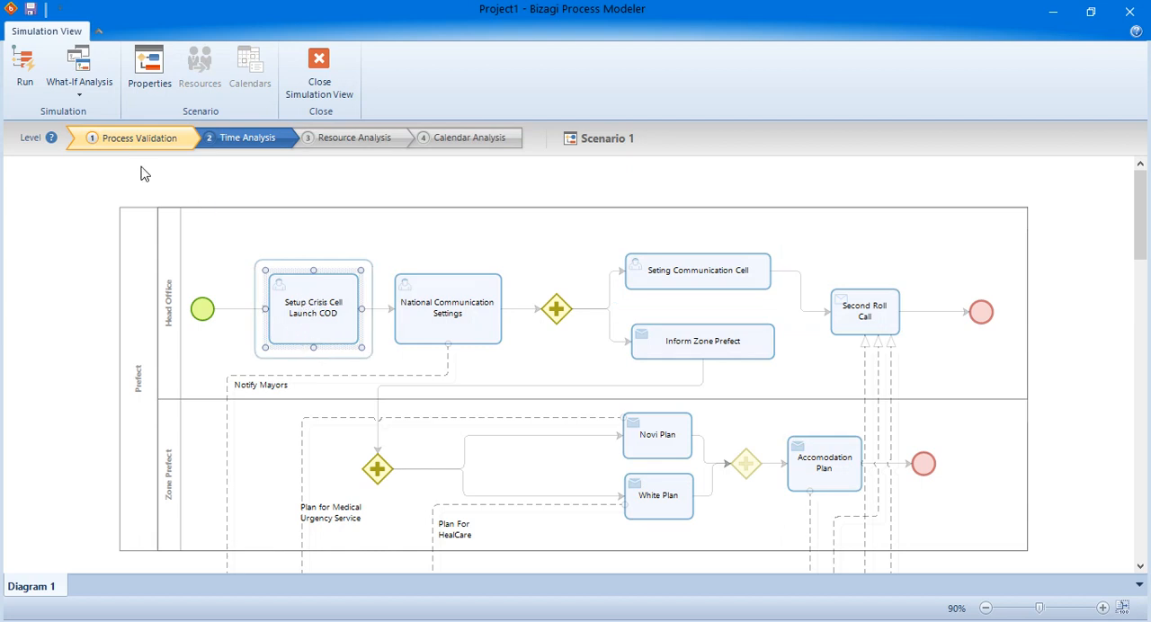
left_click(18, 73)
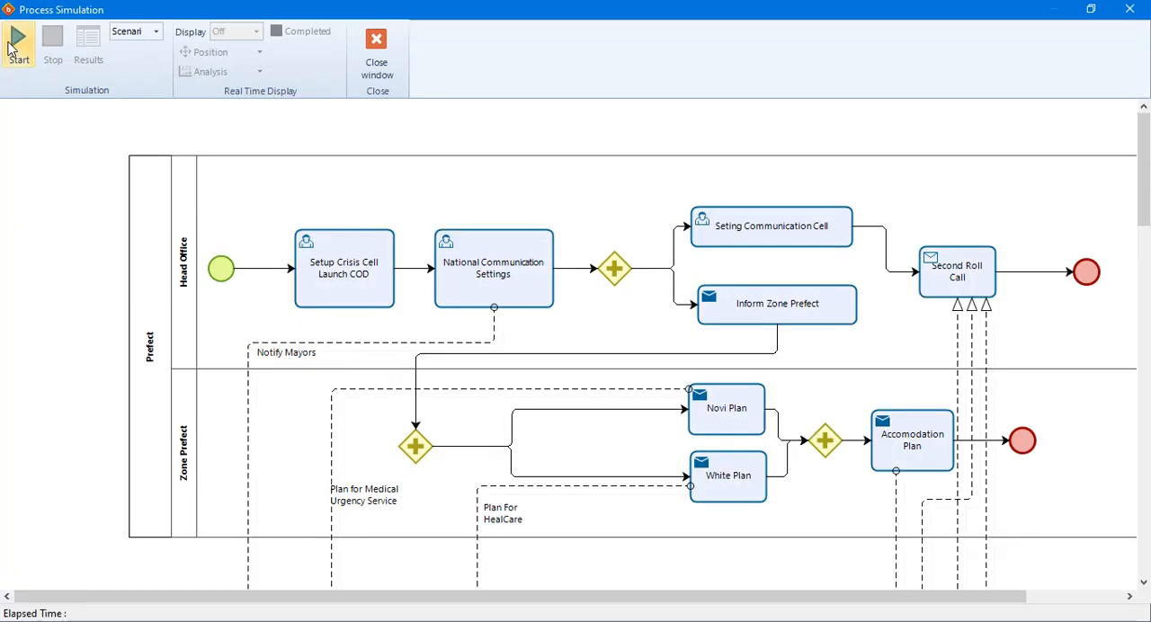
left_click(12, 49)
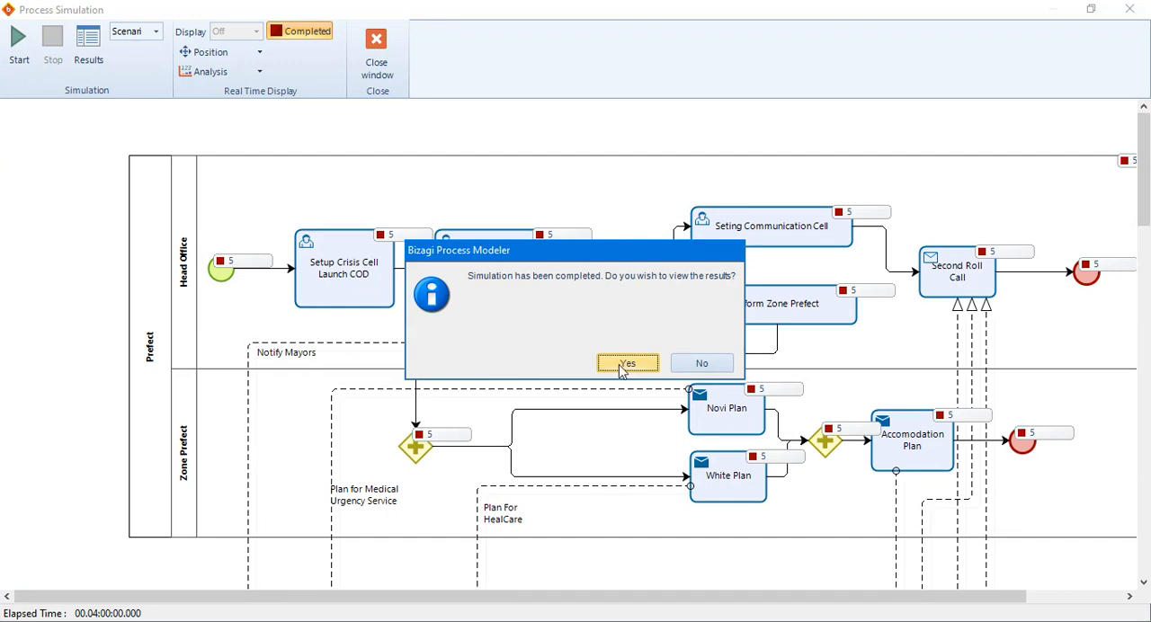
left_click(696, 365)
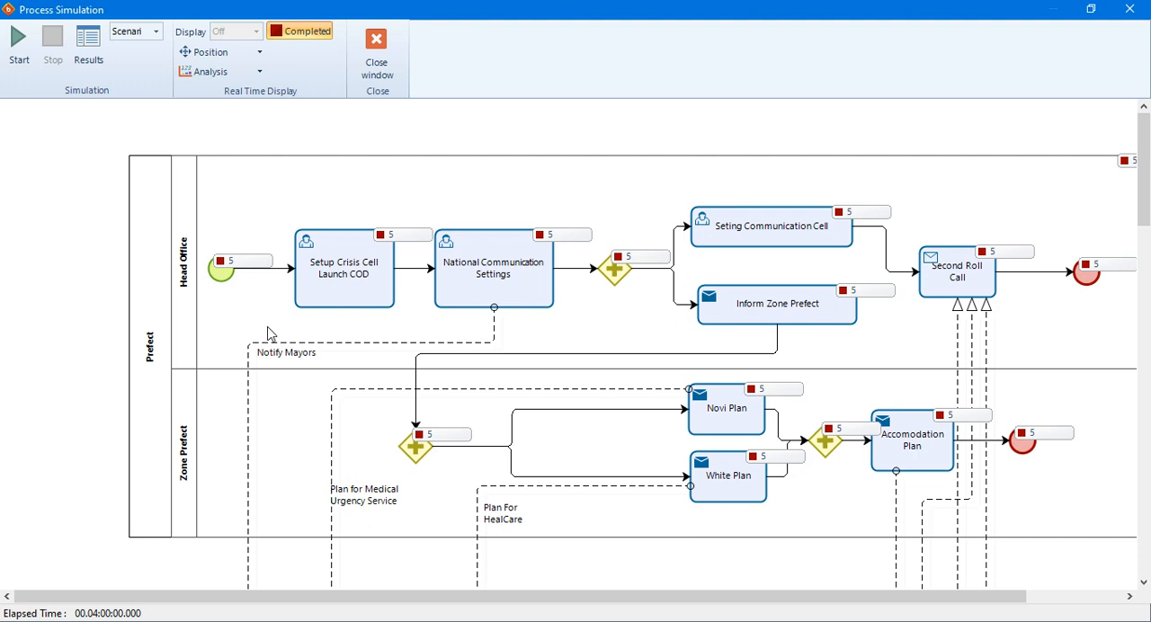
Open the simulation results and examine the completed instances of every Prefect gateway, event and task.
left_click(88, 47)
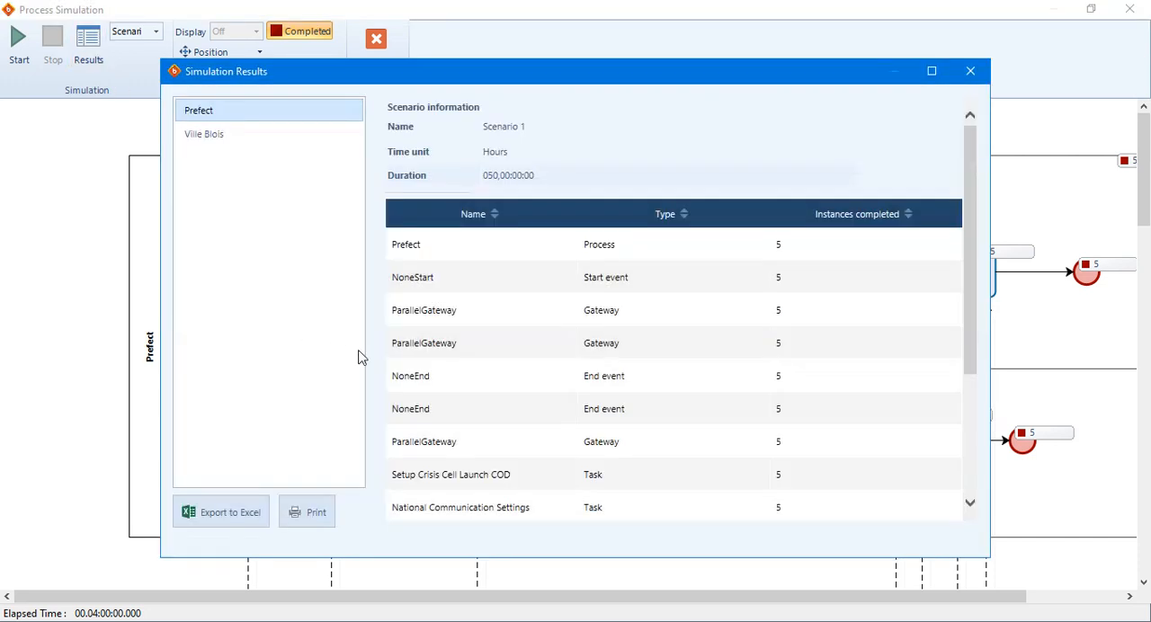
scroll(570, 404, "down", 5)
scroll(568, 420, "up", 5)
scroll(569, 420, "down", 5)
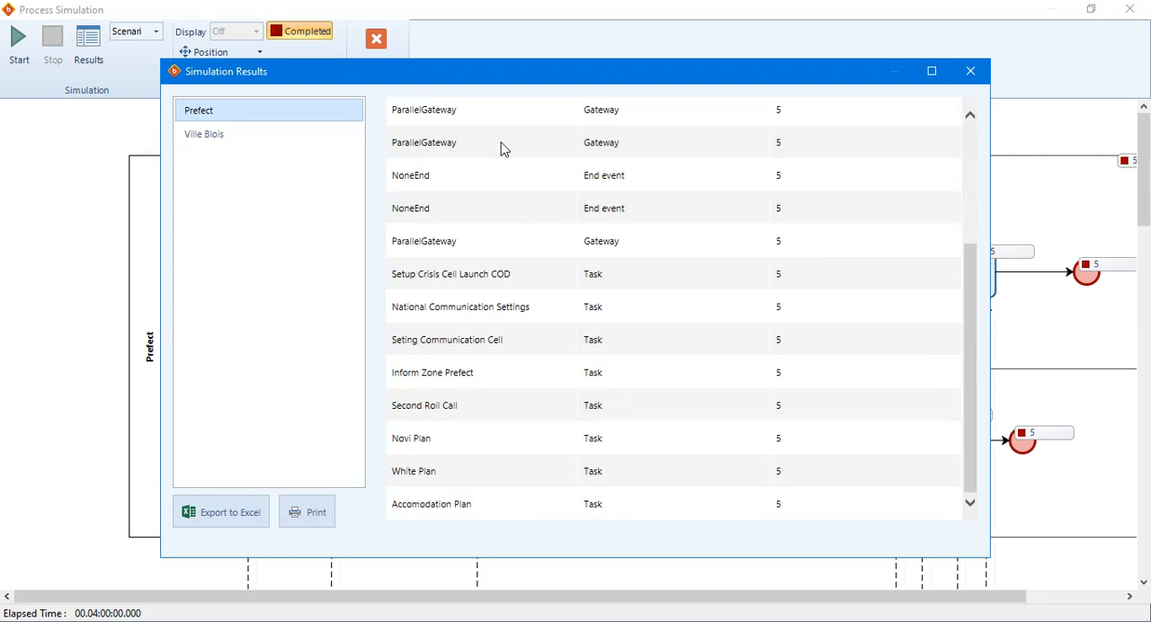
left_click_drag(501, 142, 849, 463)
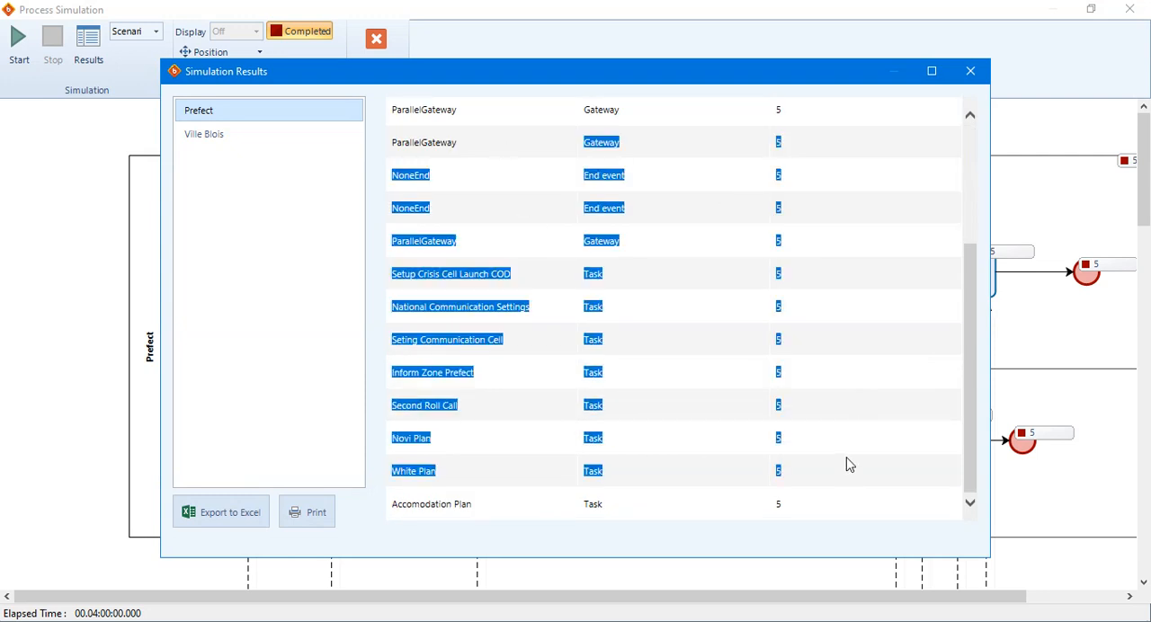
left_click(846, 468)
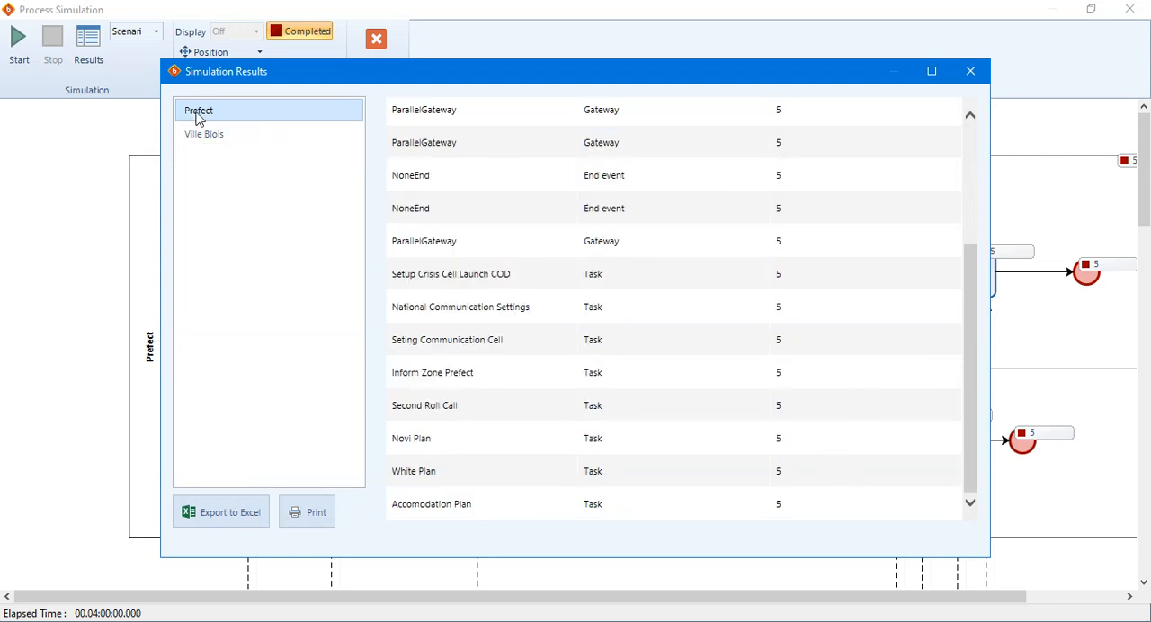
Examine the completed instances listed for the Ville Blois process and close the simulation results.
left_click(201, 137)
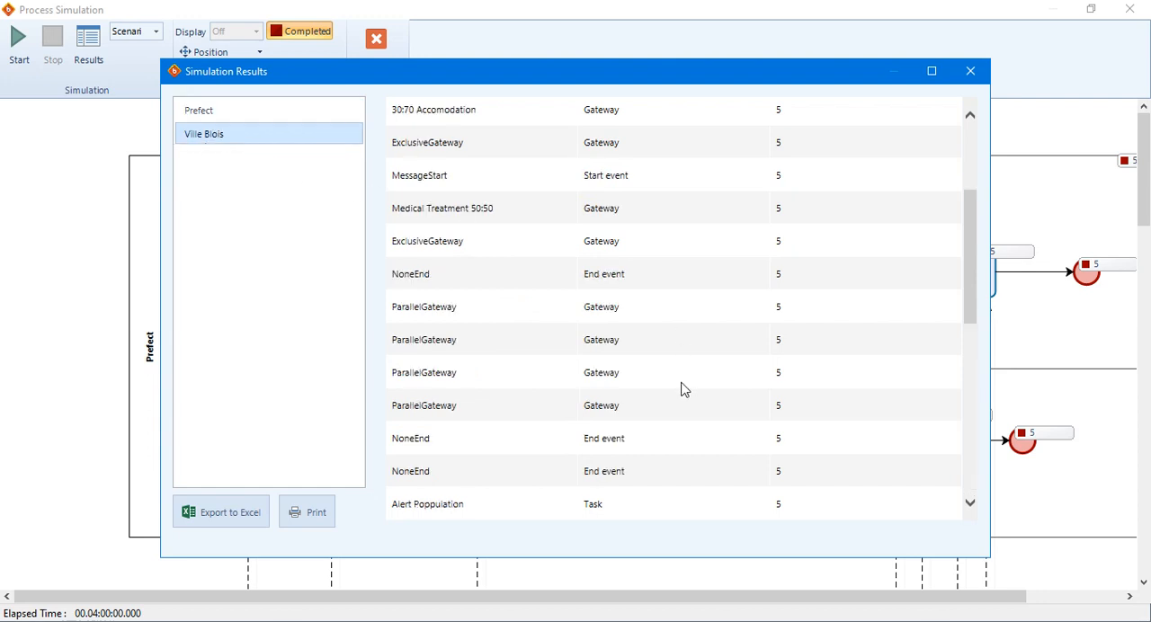
scroll(685, 390, "up", 2)
scroll(681, 393, "down", 8)
scroll(678, 394, "up", 4)
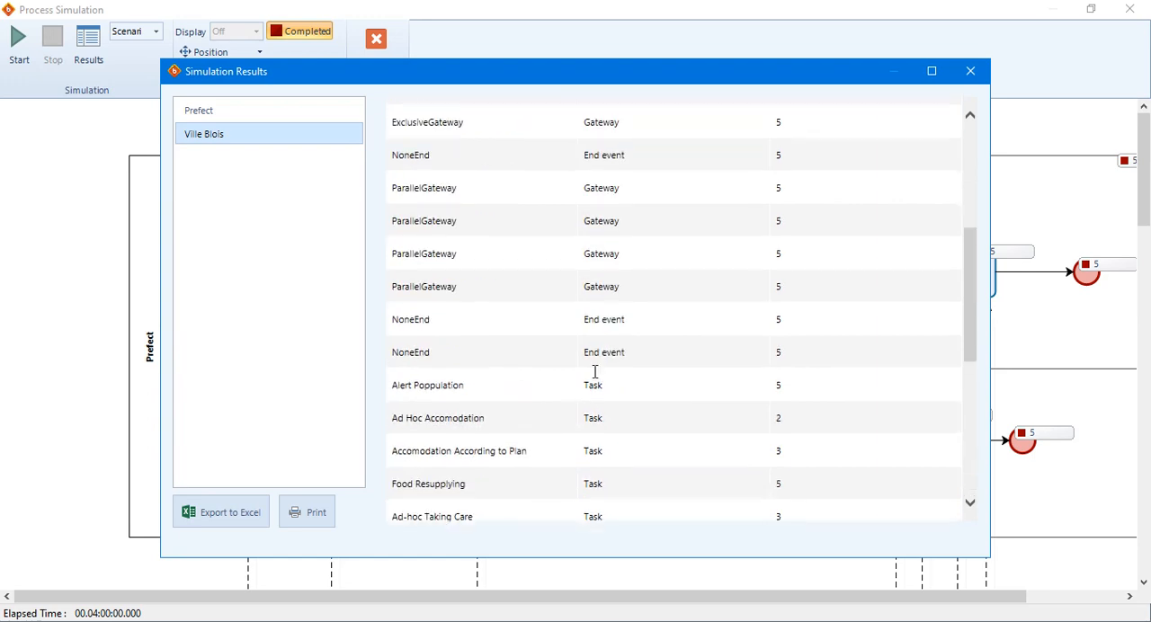
scroll(594, 372, "up", 1)
left_click(970, 70)
Look over the completed instance counts displayed on the lanes of the simulated diagram.
scroll(706, 397, "down", 5)
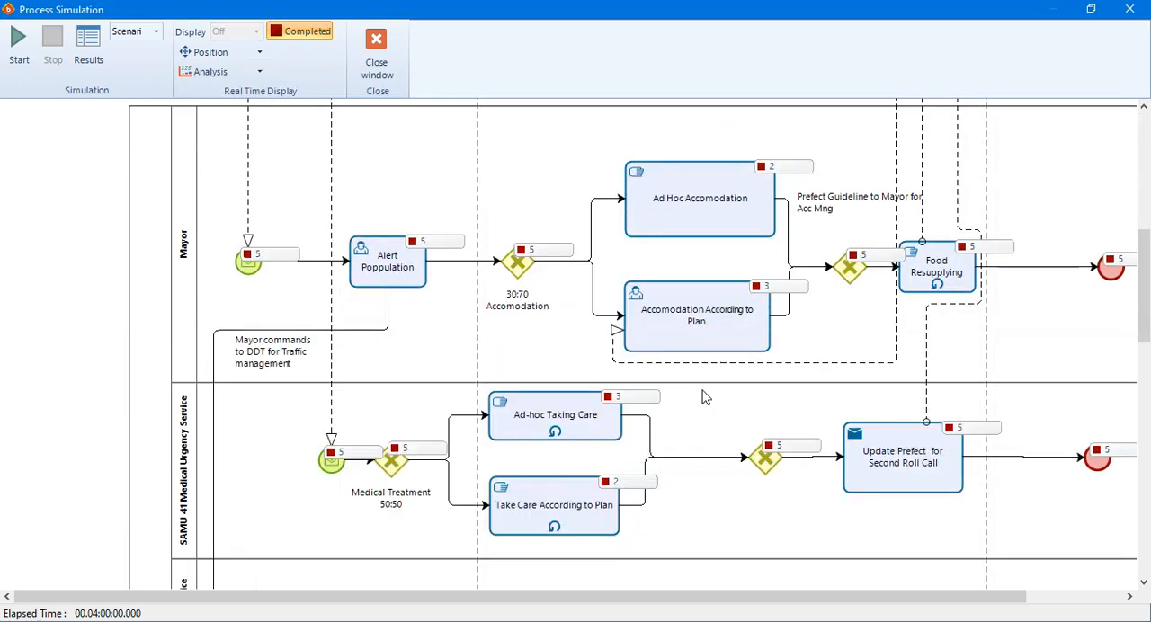
scroll(706, 396, "down", 9)
scroll(707, 393, "up", 14)
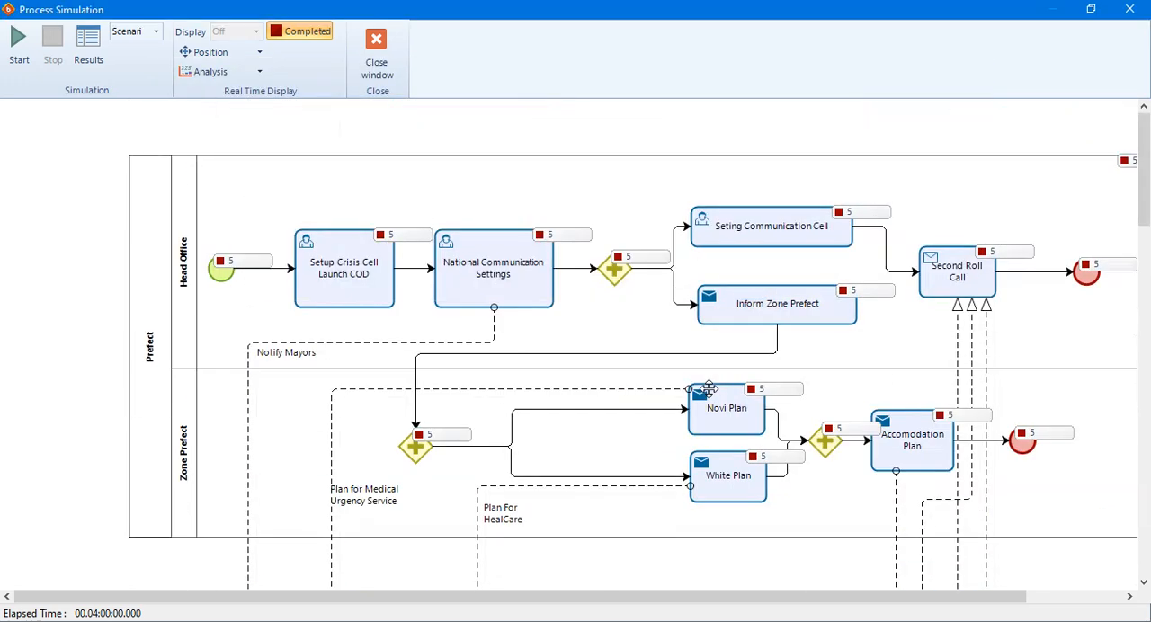
Reopen the simulation results to review the Prefect table, and close both the results and the Process Simulation window.
left_click(88, 44)
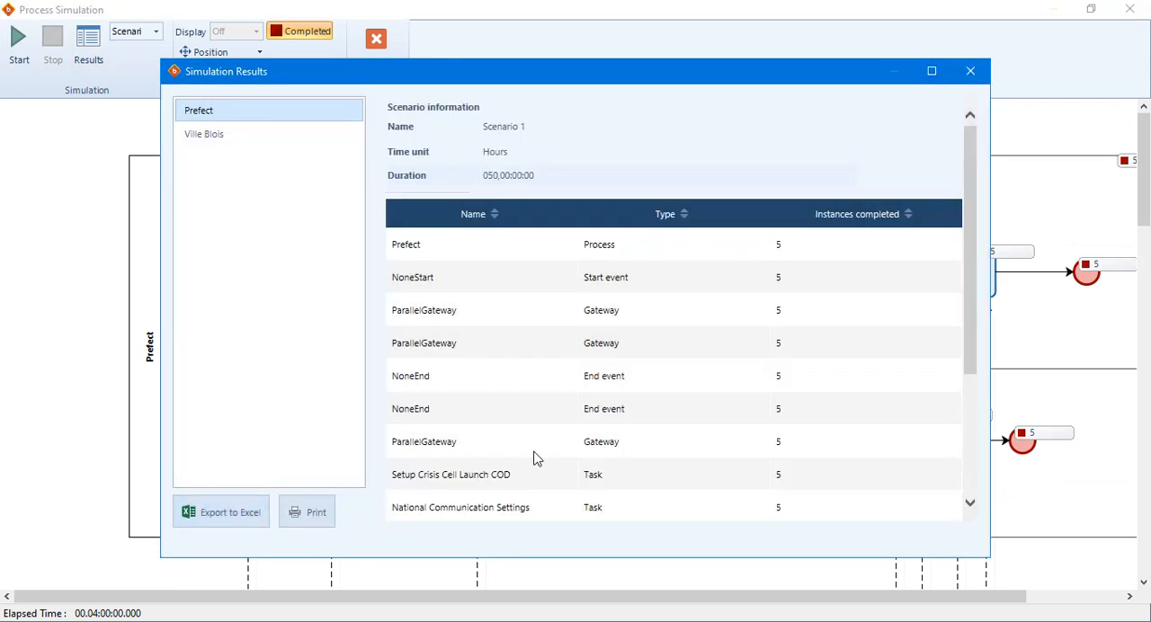
scroll(557, 448, "down", 3)
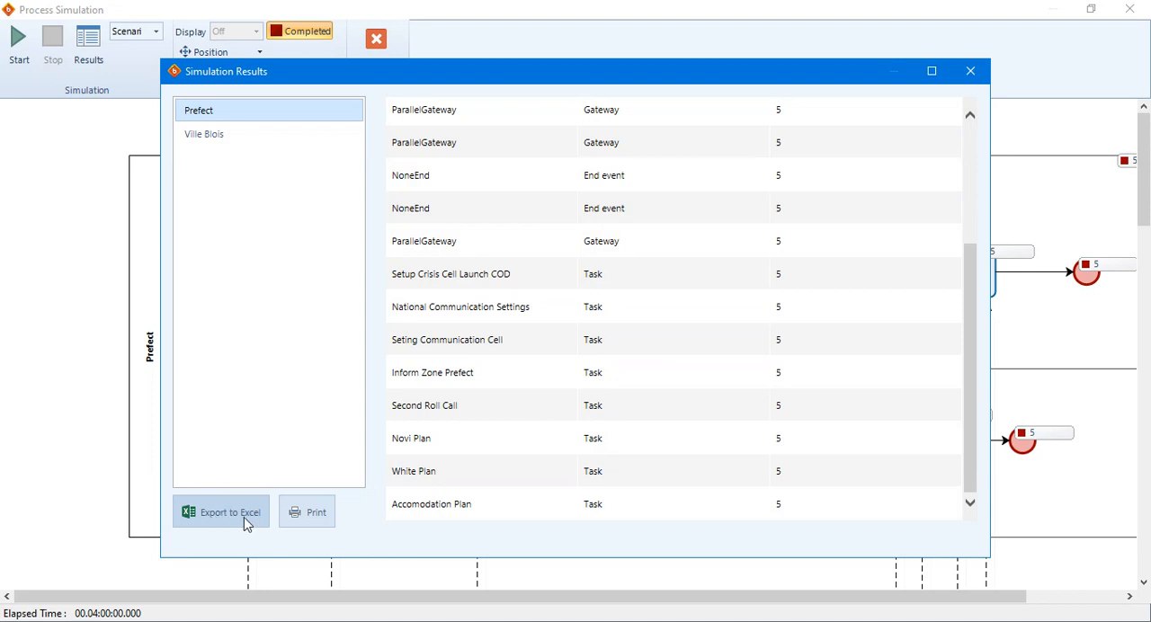
left_click(977, 78)
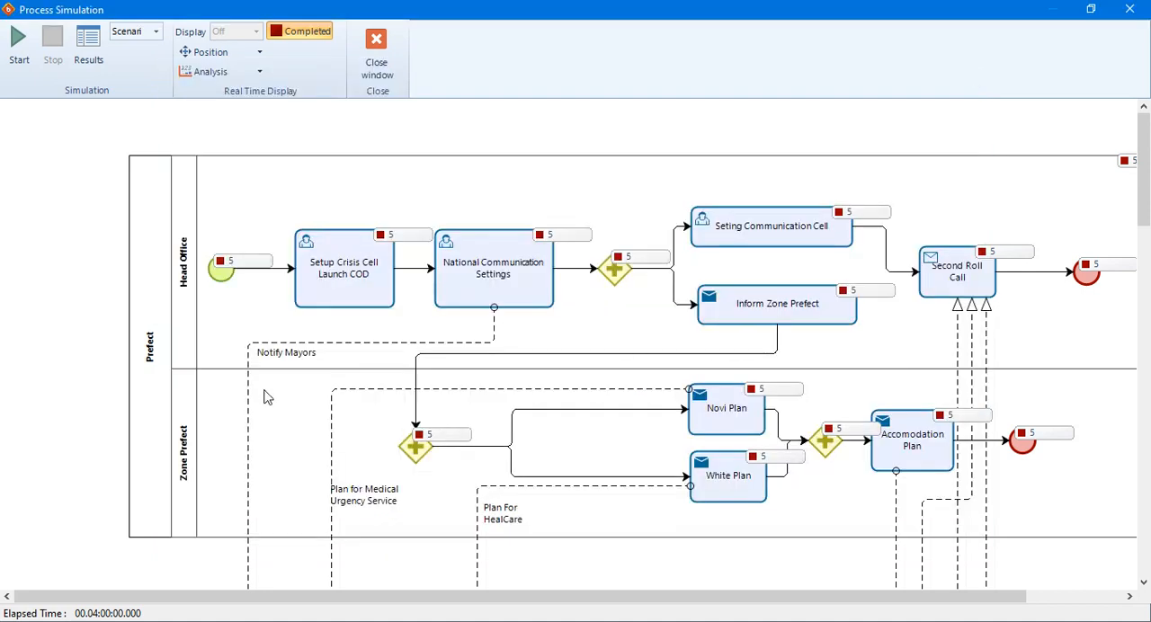
left_click(378, 51)
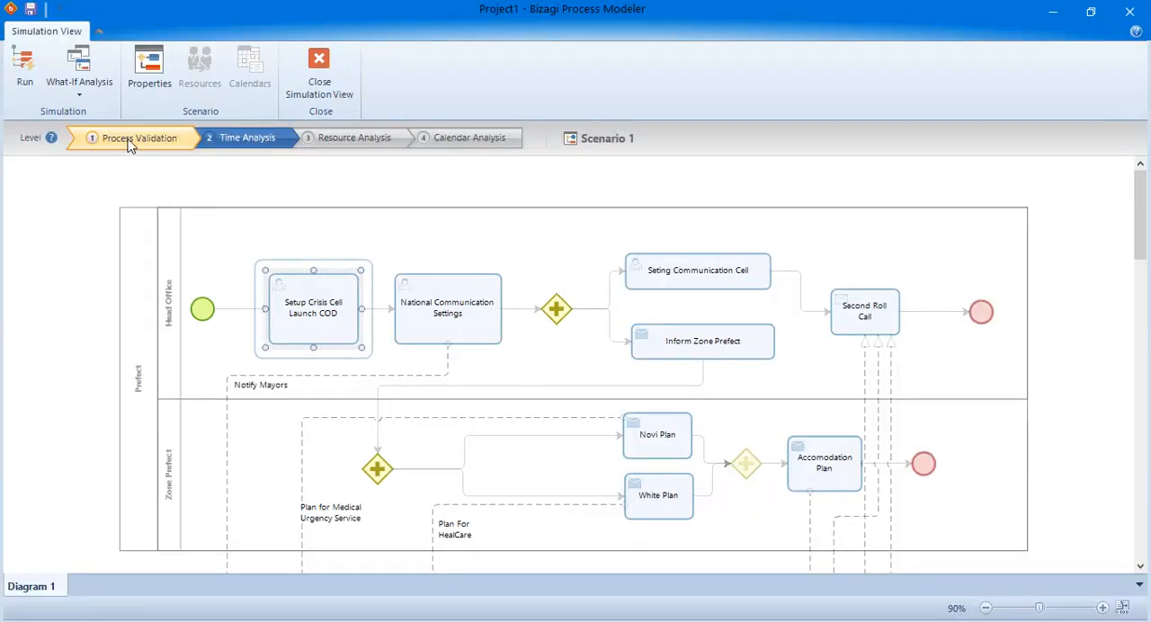
Set the simulation level to Time Analysis and check the processing times of Setup Crisis Cell Launch COD and National Communication Settings without changing them.
scroll(352, 337, "down", 20)
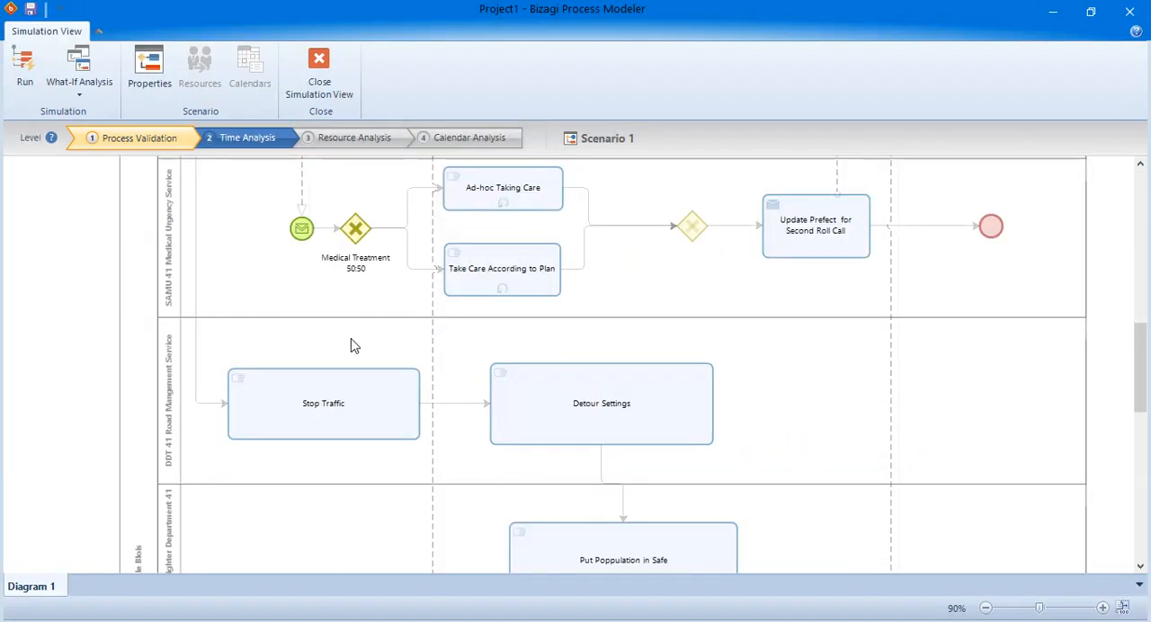
scroll(352, 347, "up", 20)
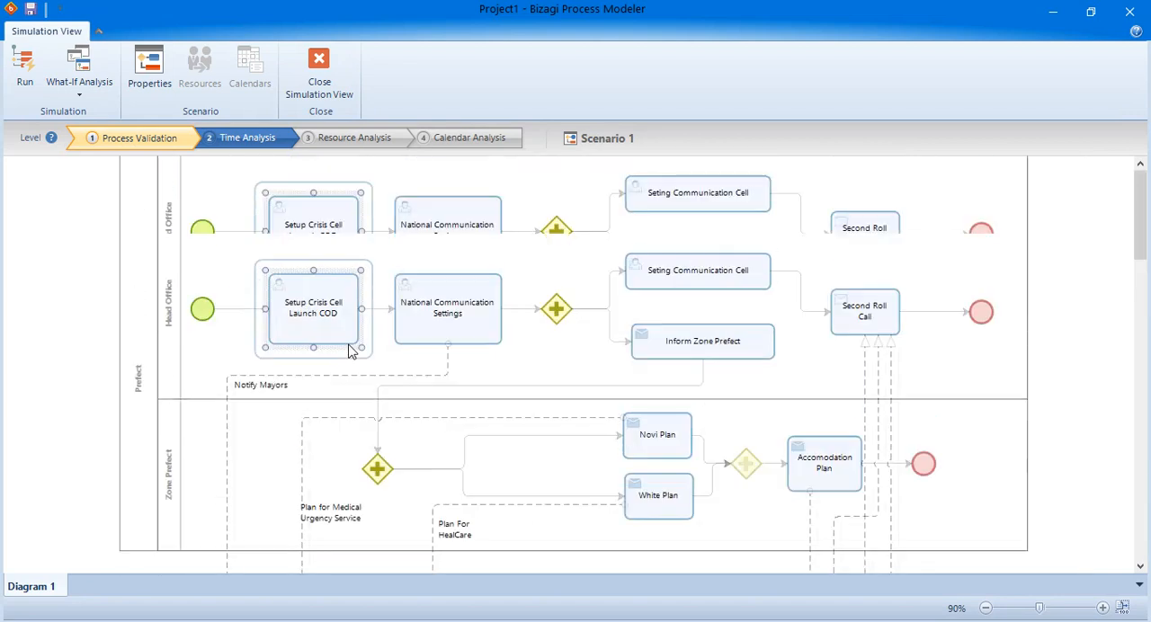
left_click(256, 139)
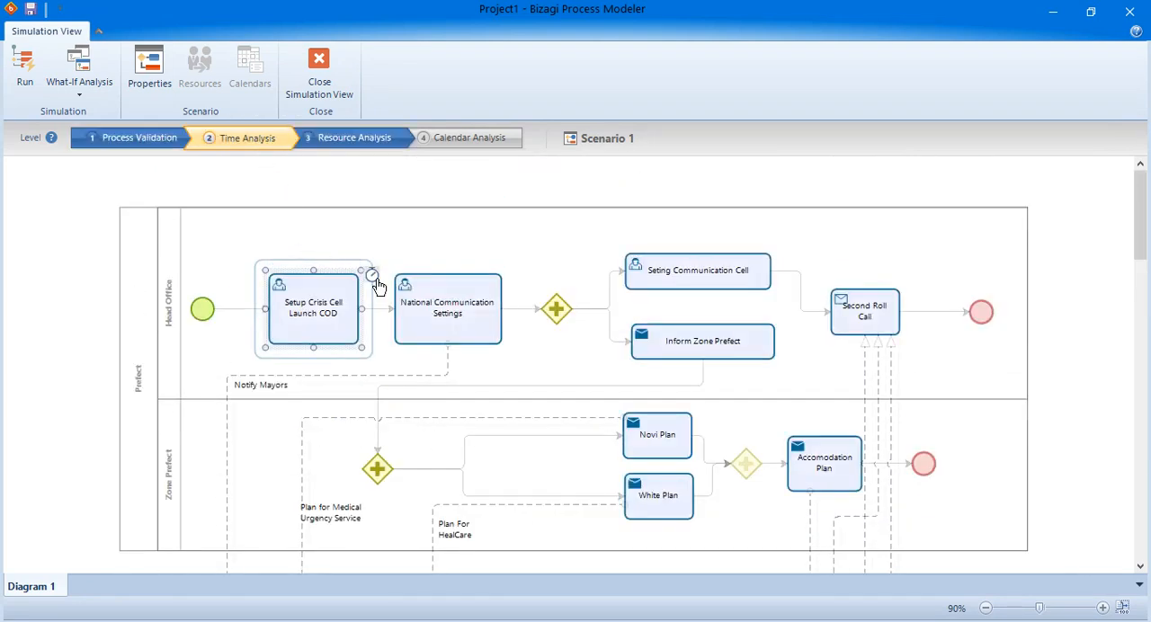
left_click(372, 275)
left_click(712, 405)
left_click(476, 293)
left_click(516, 275)
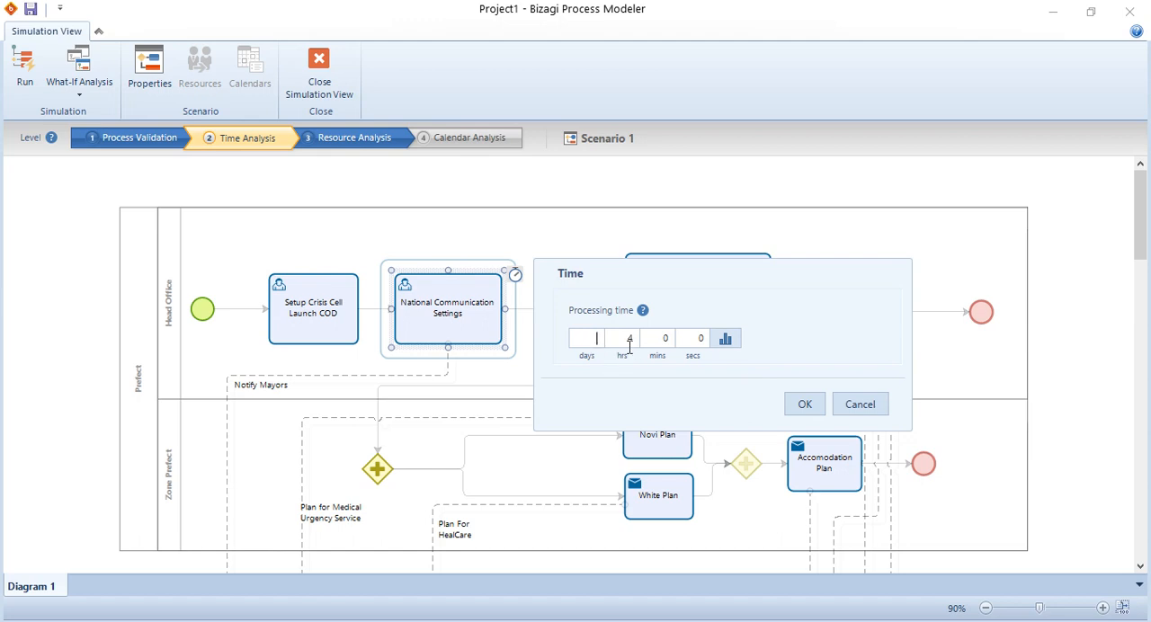
left_click(858, 406)
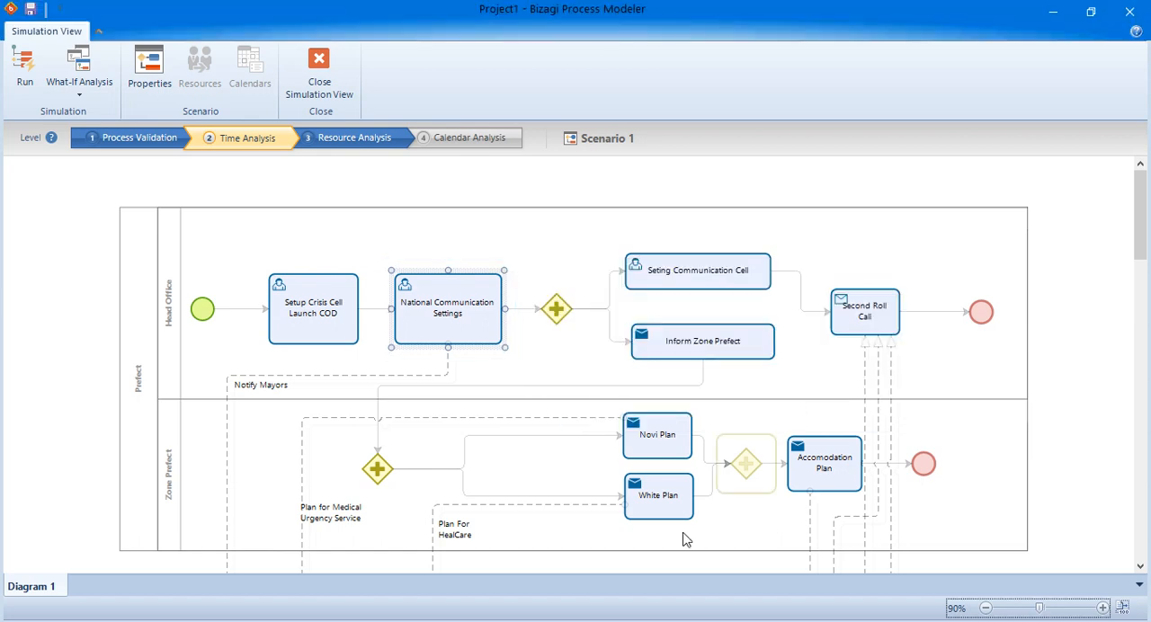
Switch to 2.csv in Excel and examine the case 1 values in the Time (hours) and Cost(€) columns.
key("alt+Tab")
key("alt+Tab")
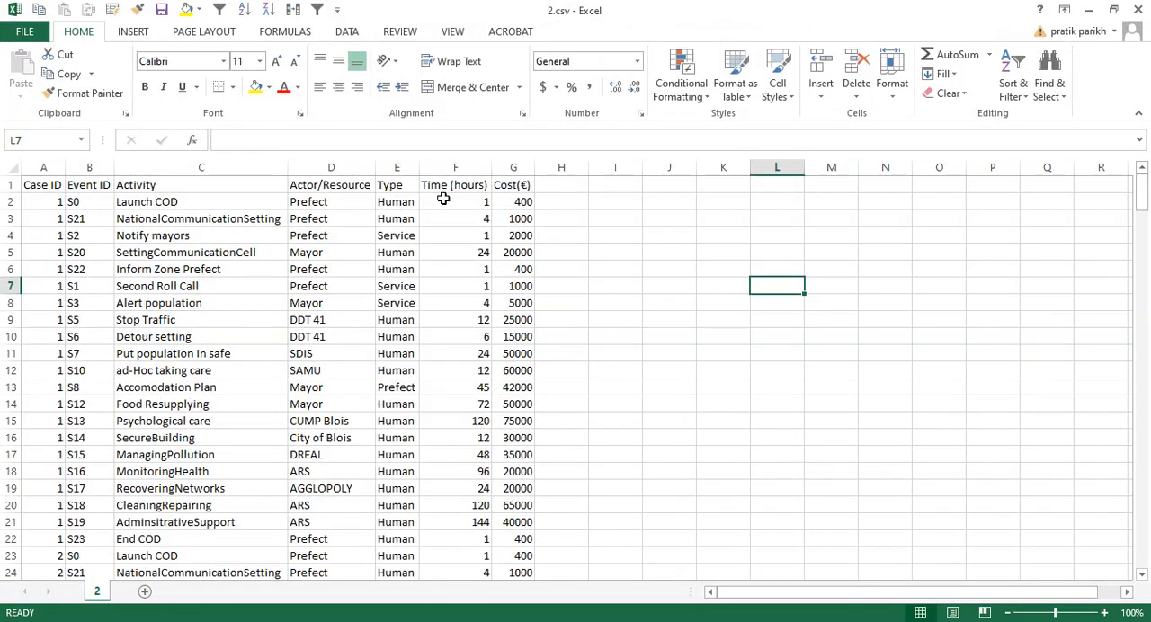
left_click_drag(443, 199, 449, 525)
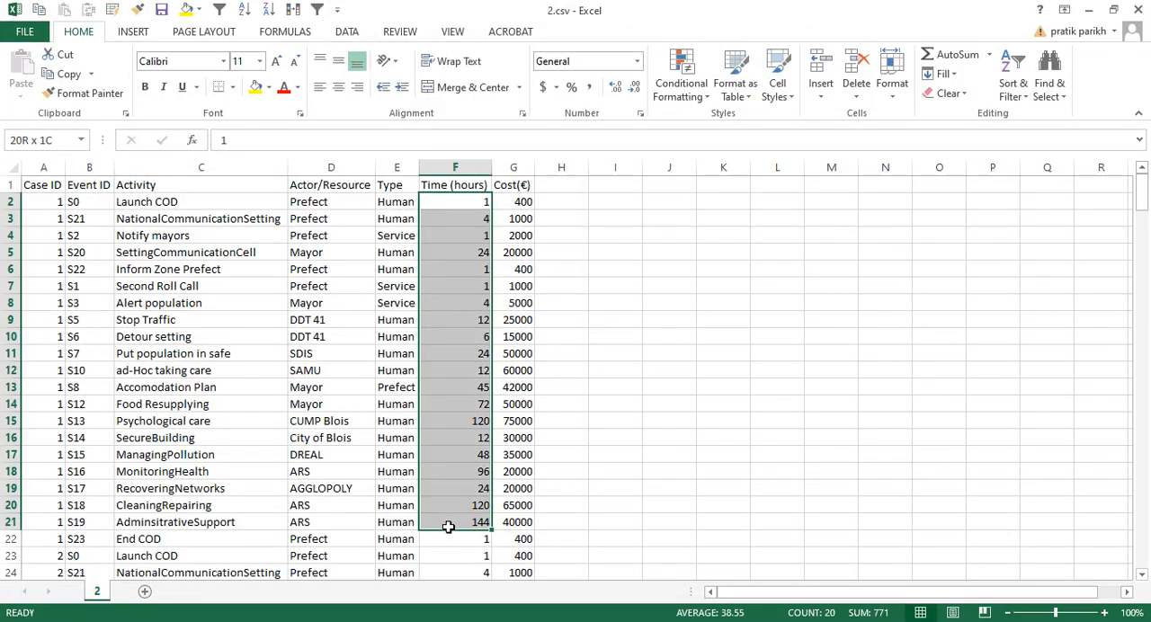
left_click_drag(516, 204, 499, 549)
Return to Bizagi Process Modeler and check the Update Prefect for Second Roll Call task's processing time without changing it.
key("alt+Tab")
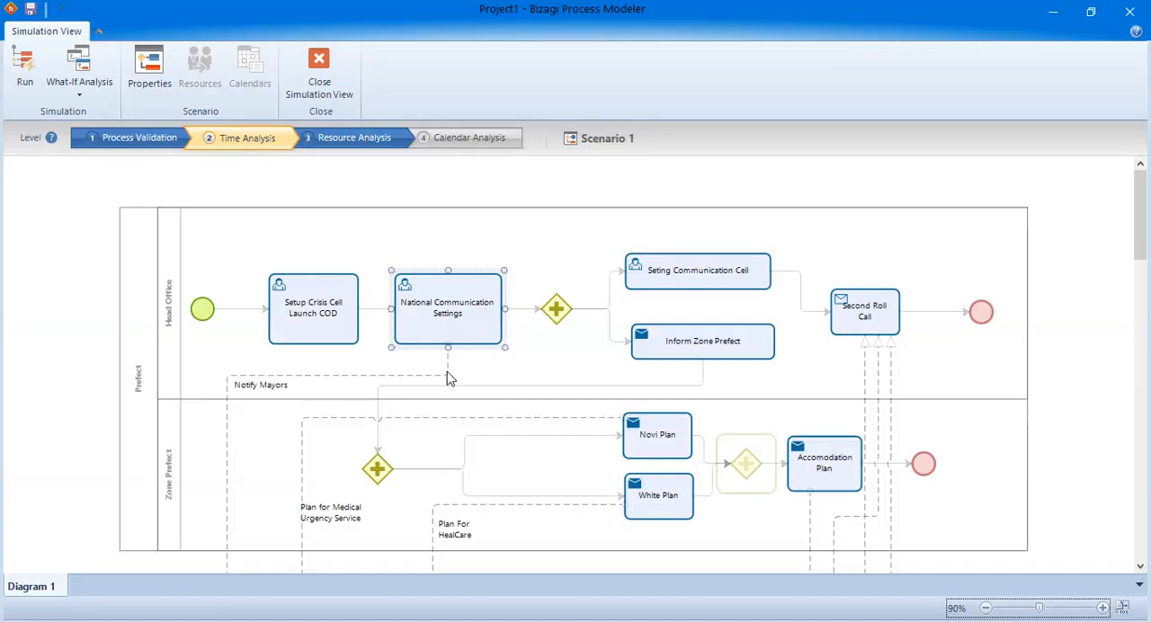
scroll(835, 480, "down", 5)
left_click(841, 433)
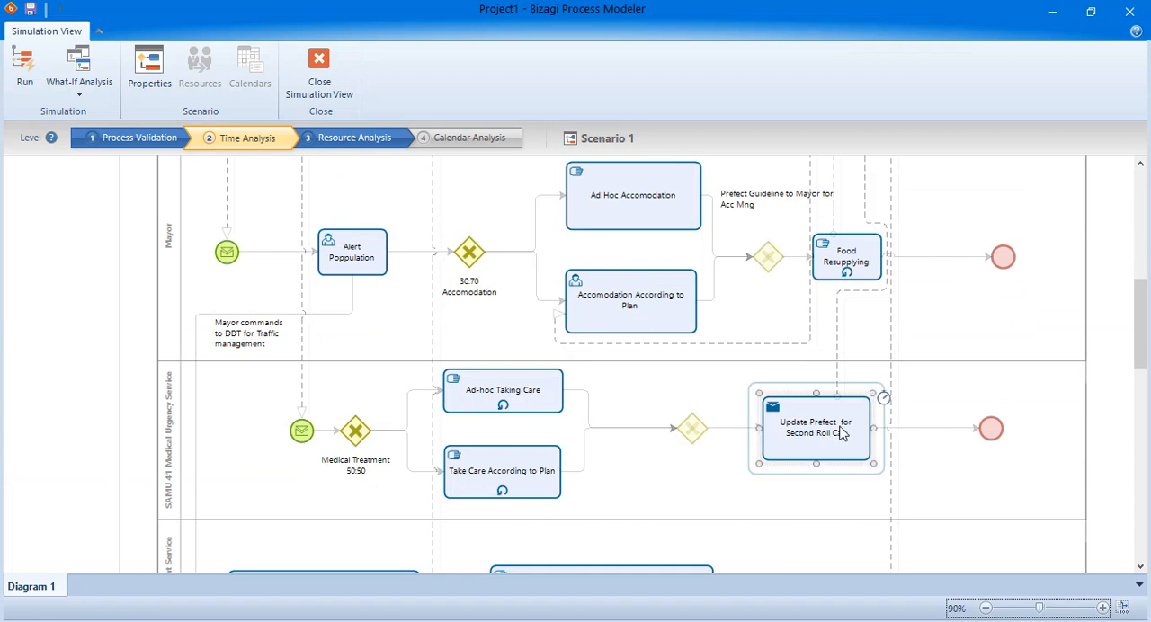
left_click(884, 399)
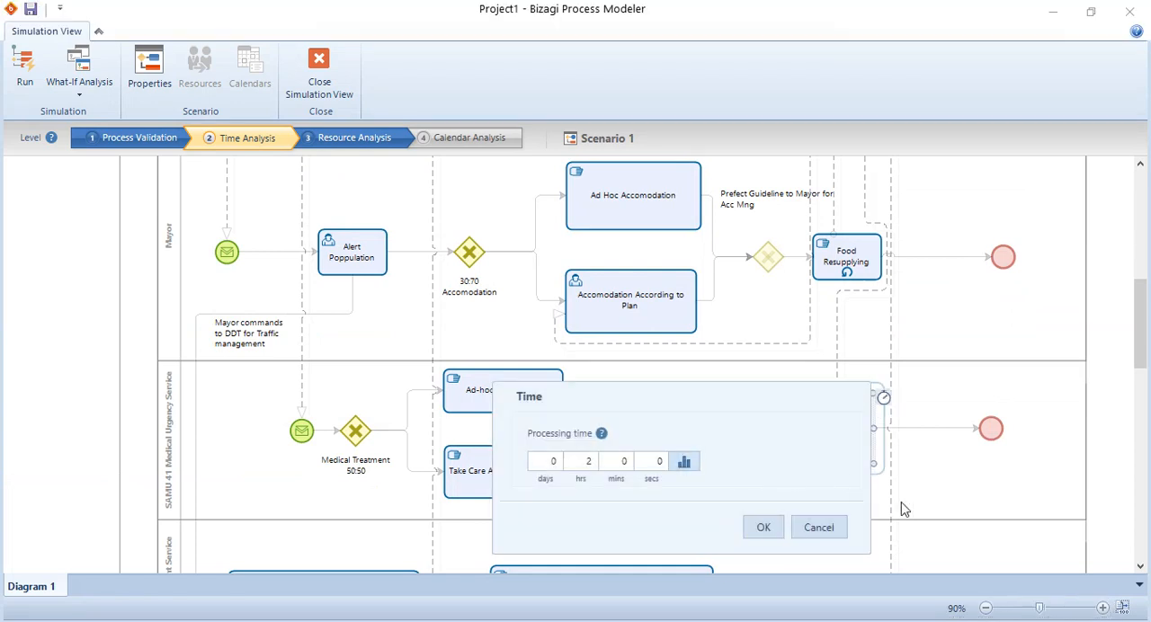
left_click(820, 527)
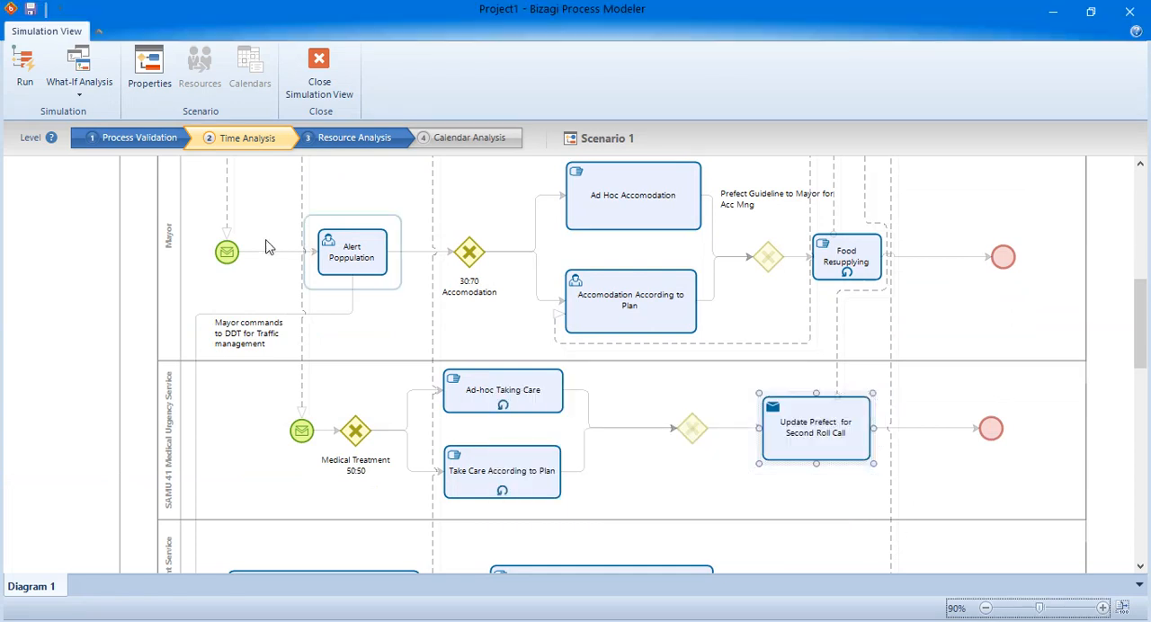
Run the Time Analysis simulation of Scenario 1 and open its results.
left_click(28, 81)
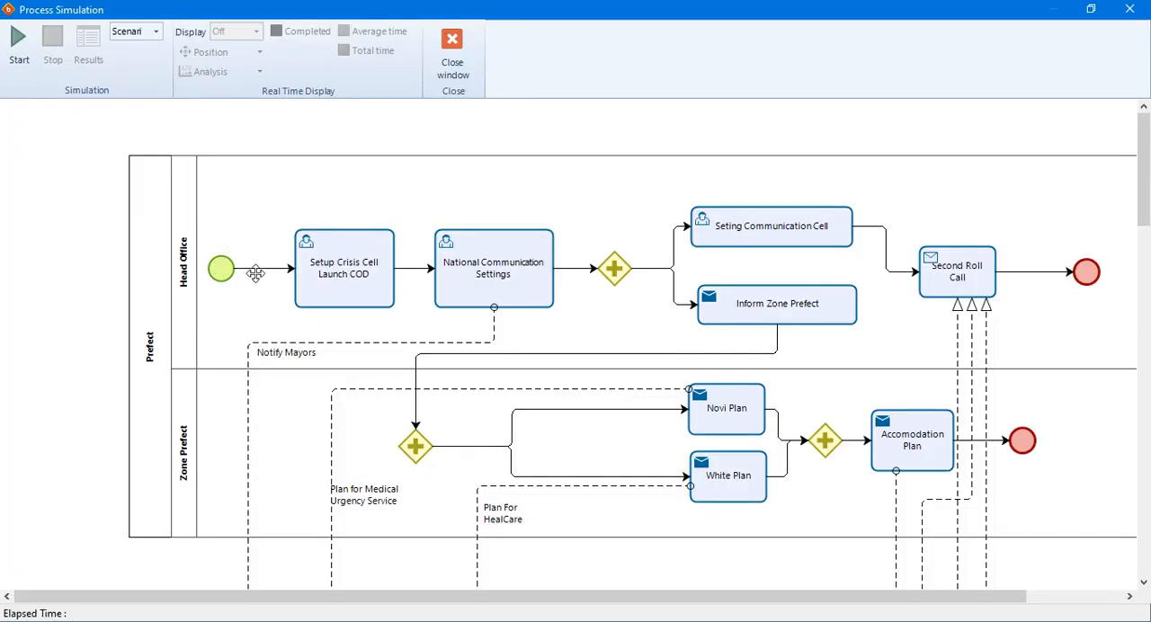
left_click(20, 45)
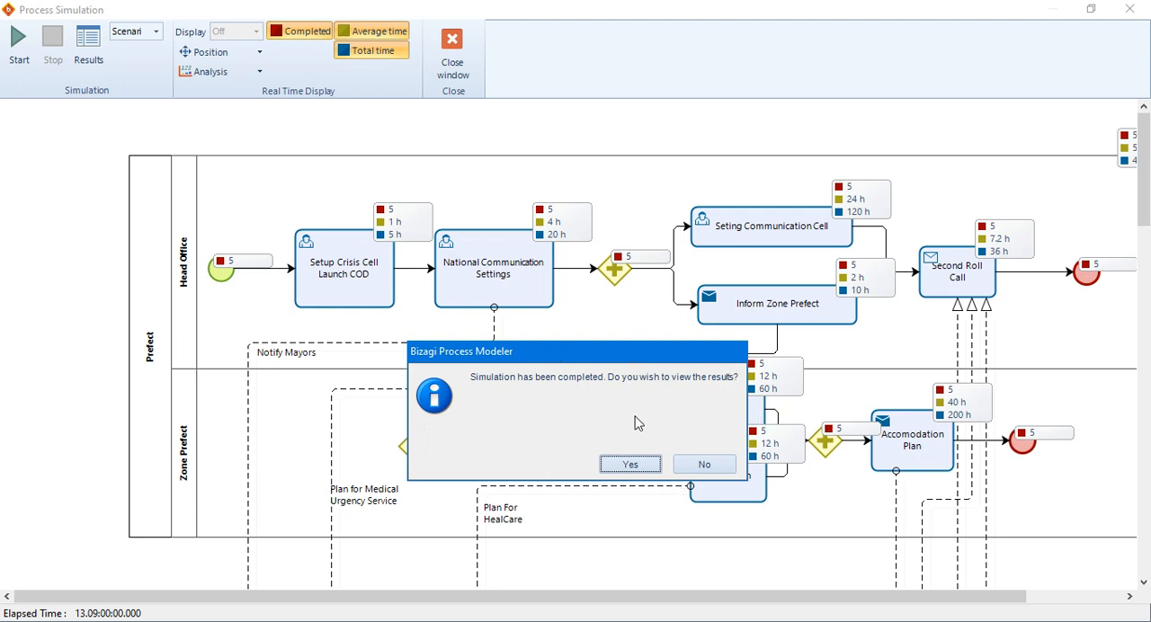
left_click(628, 465)
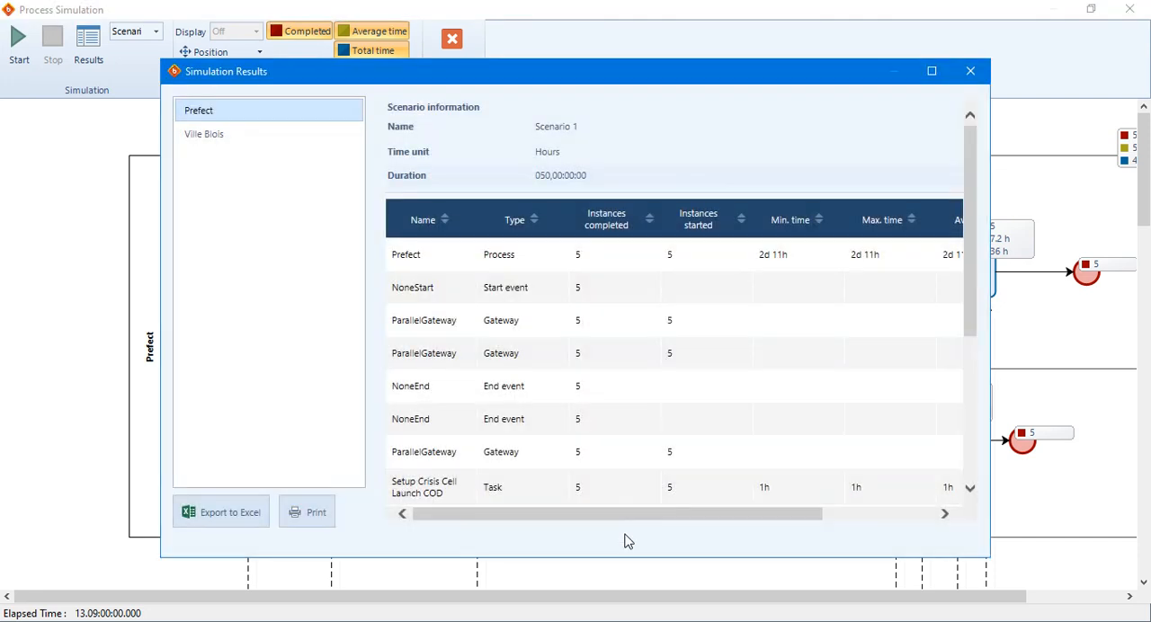
Examine the minimum, maximum, average and total times of the Prefect process and its tasks in the simulation results.
left_click_drag(646, 514, 800, 514)
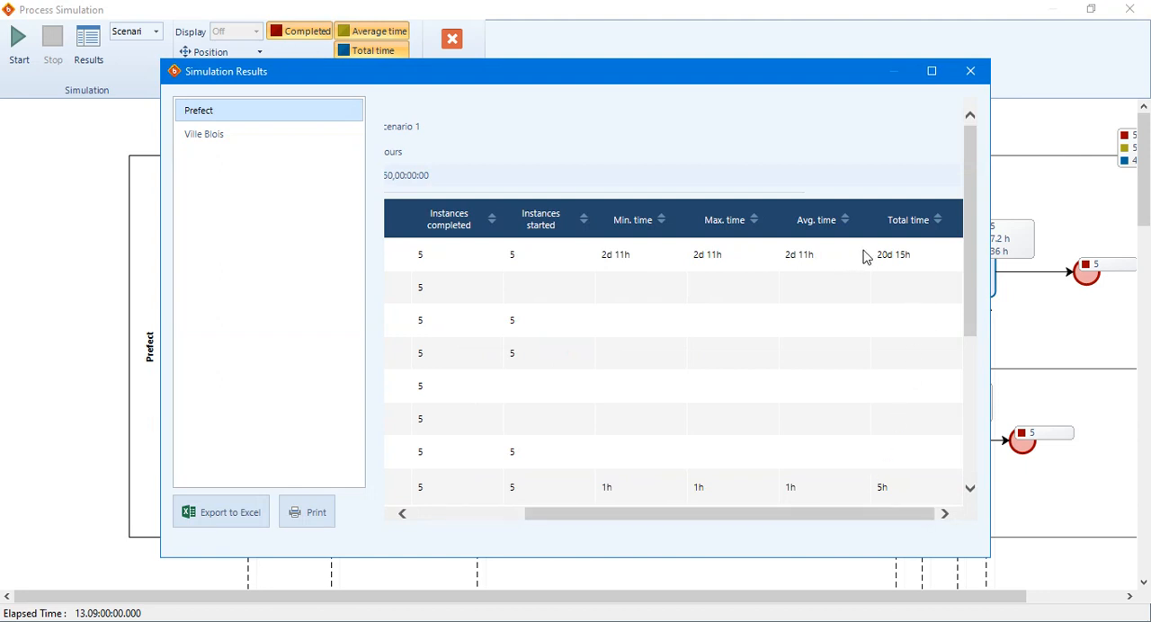
left_click_drag(825, 516, 550, 518)
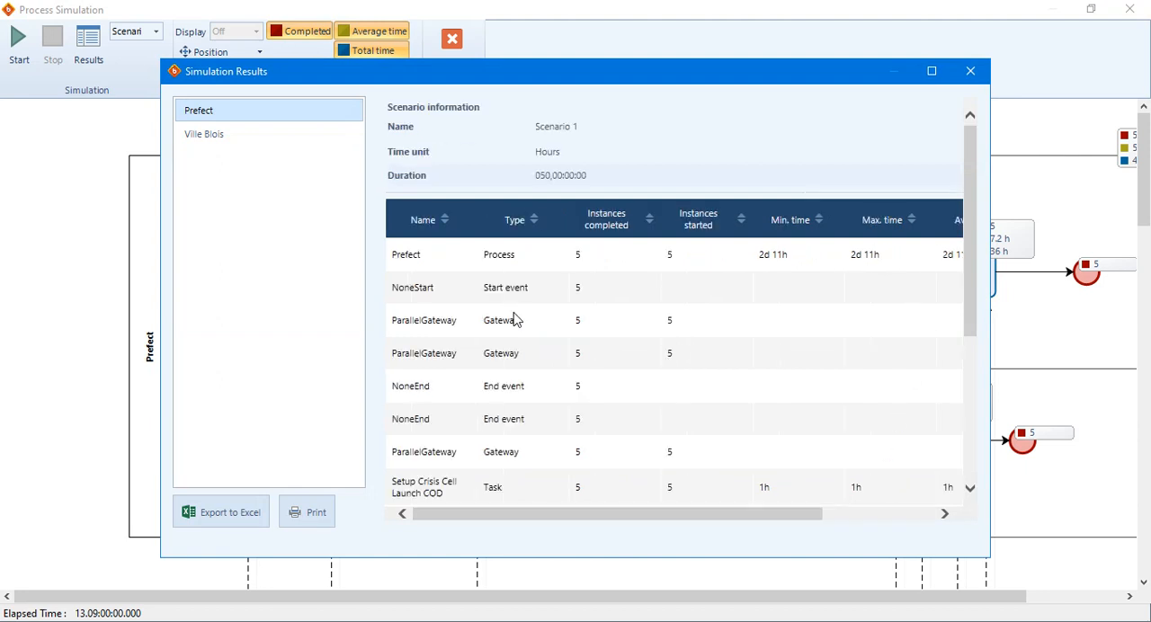
scroll(596, 363, "down", 5)
left_click_drag(645, 524, 531, 513)
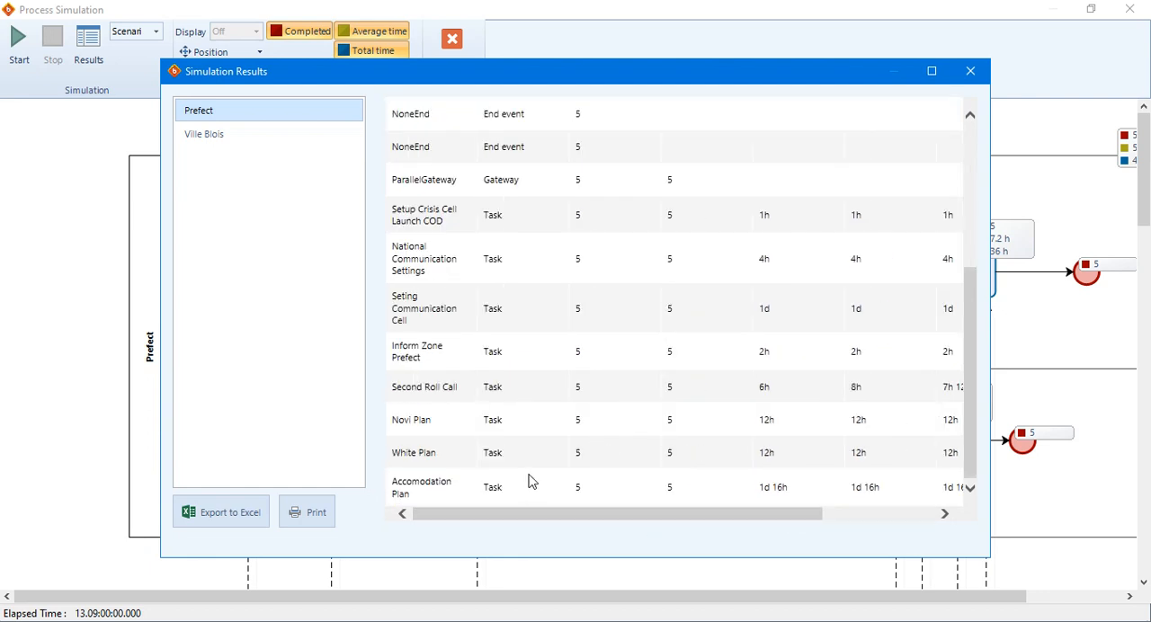
scroll(563, 506, "up", 5)
scroll(563, 510, "up", 1)
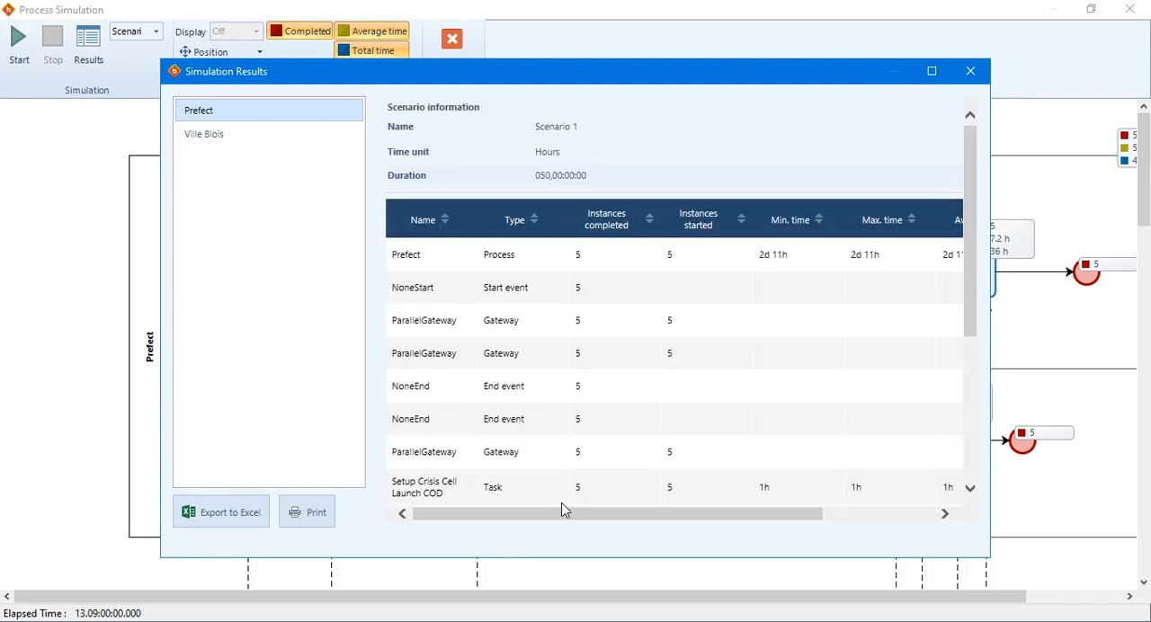
Examine the minimum, maximum, average and total times of the Ville Blois process, then close the results and the simulation window.
left_click(232, 135)
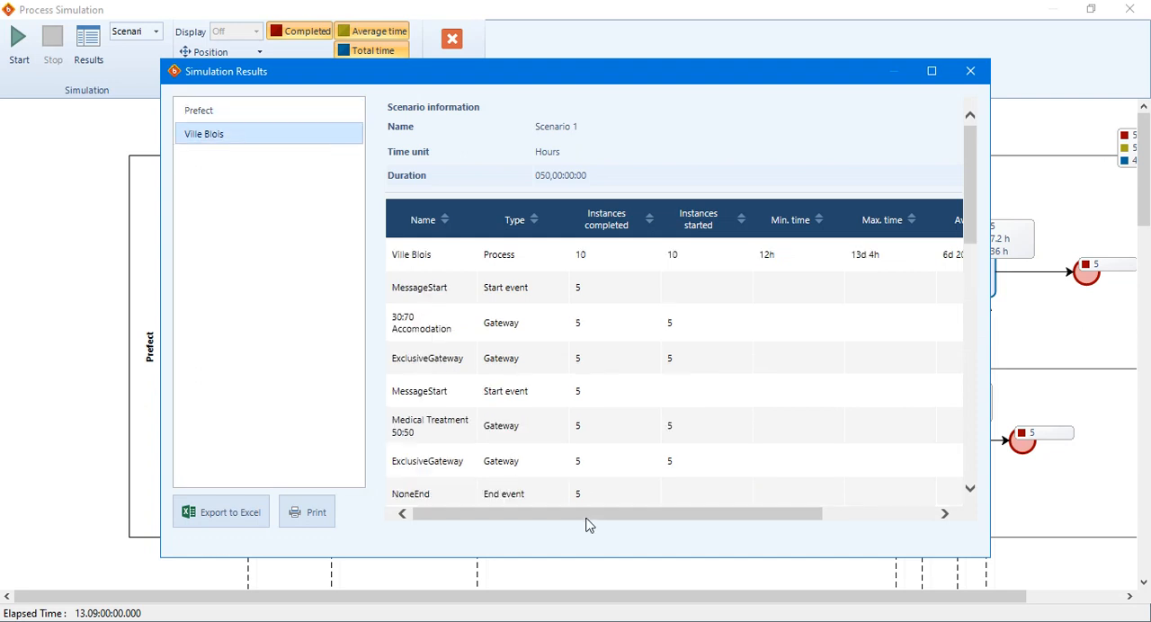
left_click_drag(585, 525, 886, 524)
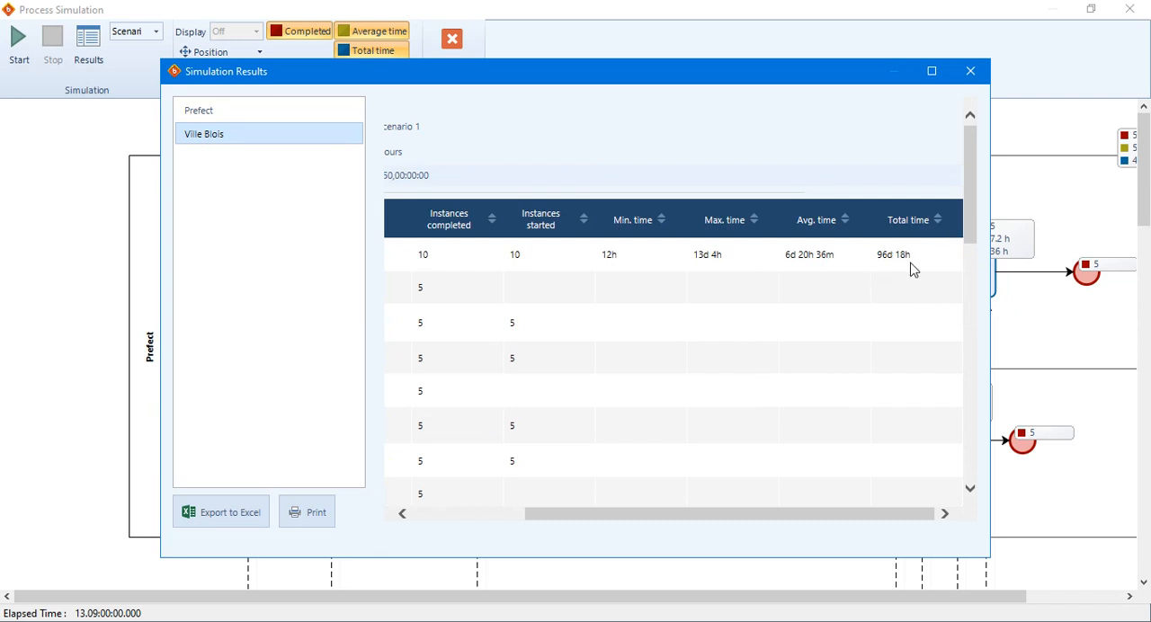
left_click_drag(893, 256, 876, 255)
left_click(971, 72)
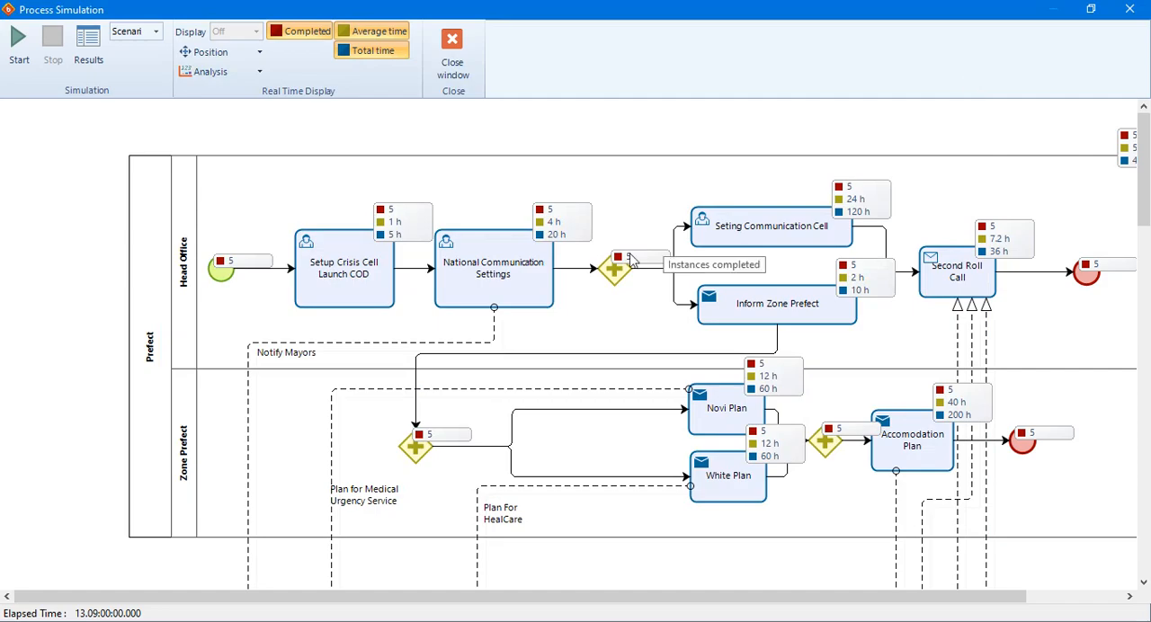
left_click(454, 45)
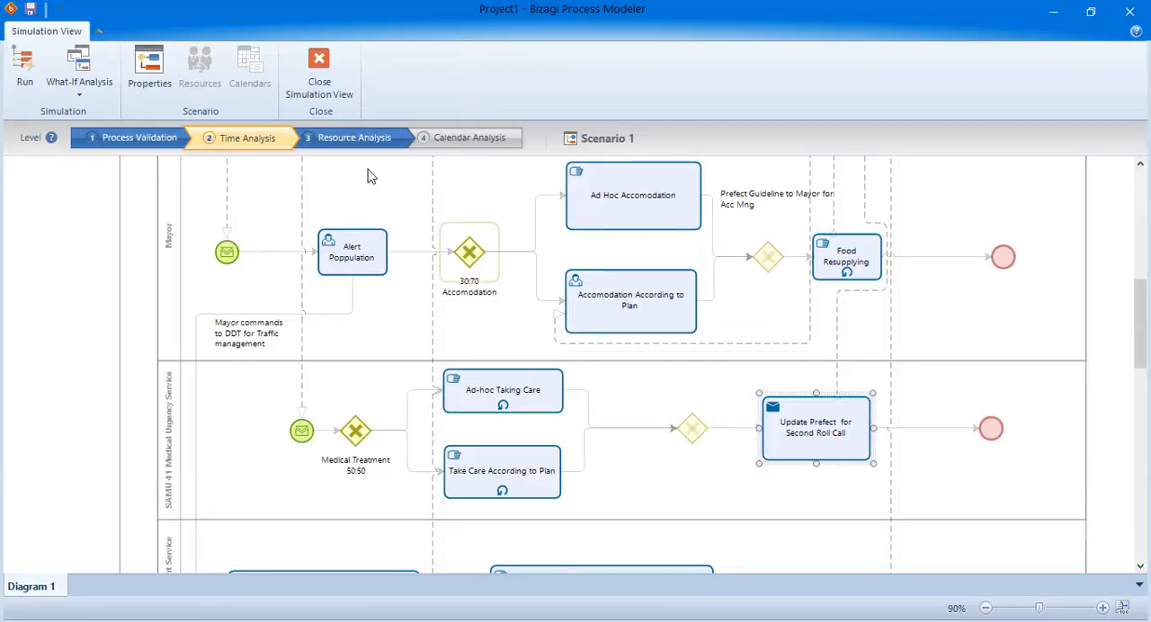
Switch Scenario 1 to the Resource Analysis level and select the Ad Hoc Accomodation task in the Mayor lane.
left_click(361, 144)
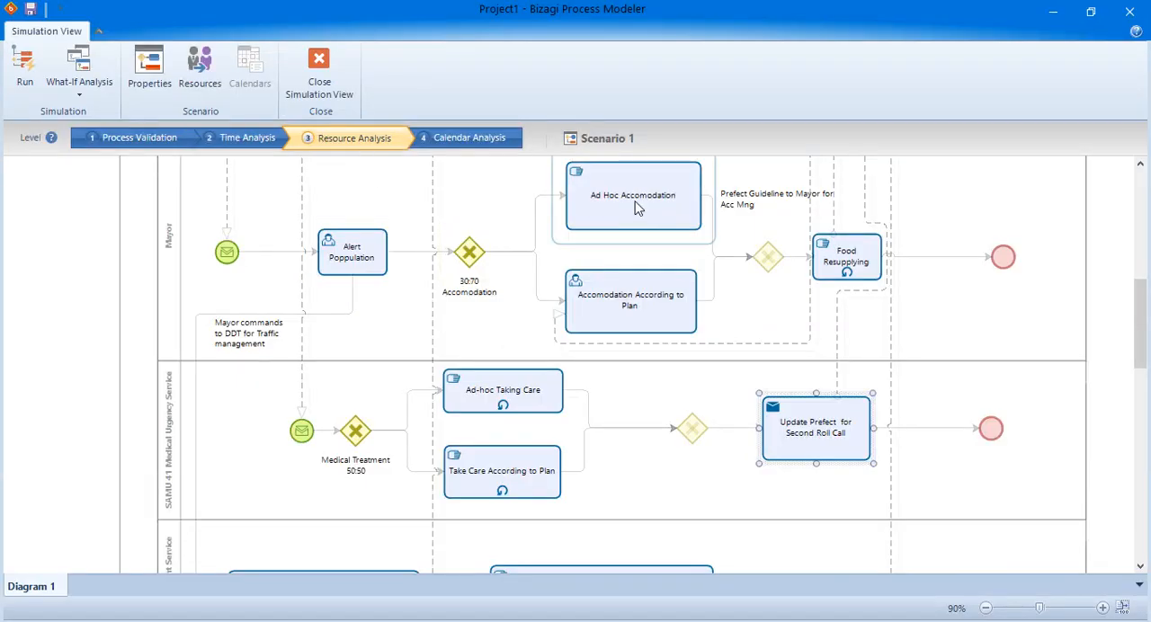
left_click(661, 207)
scroll(705, 234, "up", 2)
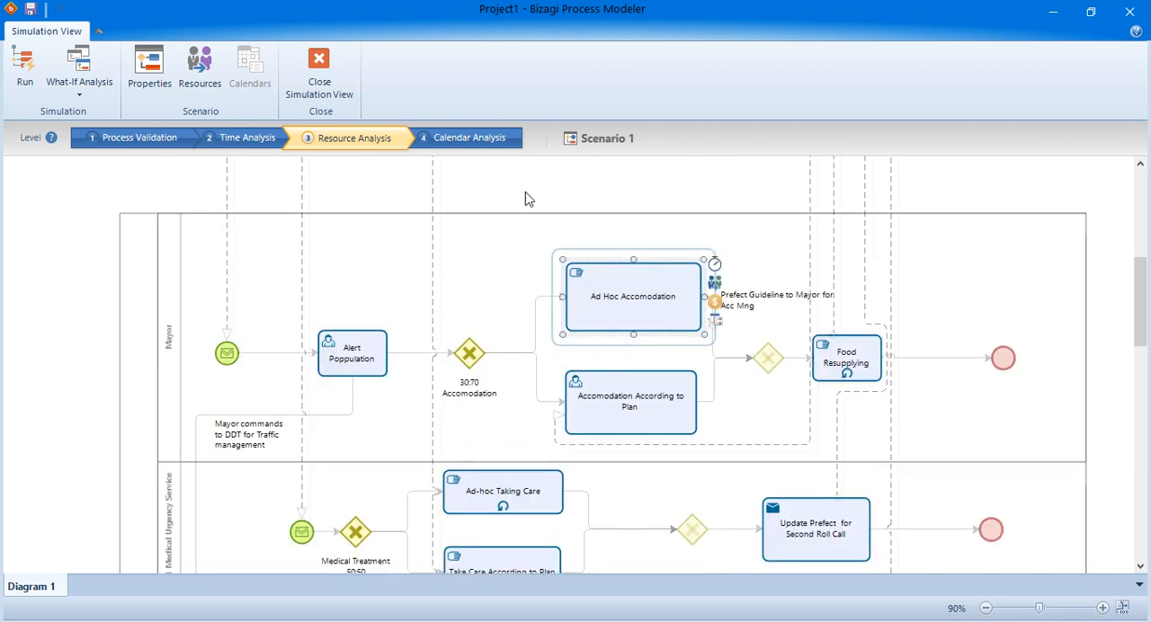
Open the scenario's resources and review the available quantity of each one, from Prefect to CUMP Blois.
left_click(199, 72)
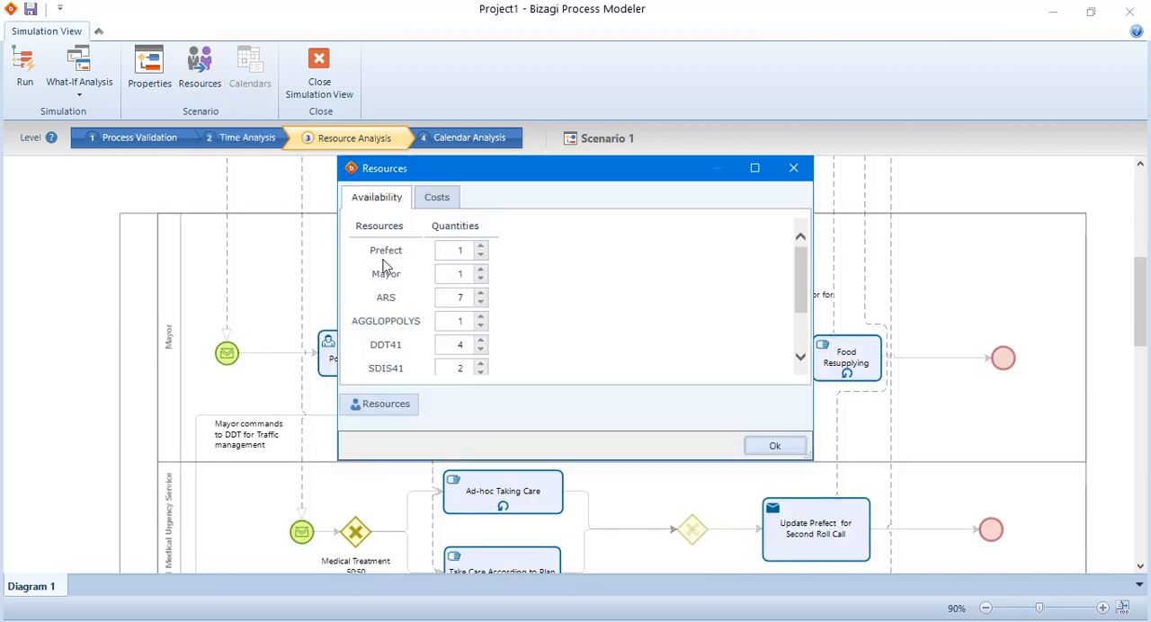
scroll(398, 369, "down", 3)
scroll(398, 369, "up", 3)
type("7")
scroll(527, 363, "down", 1)
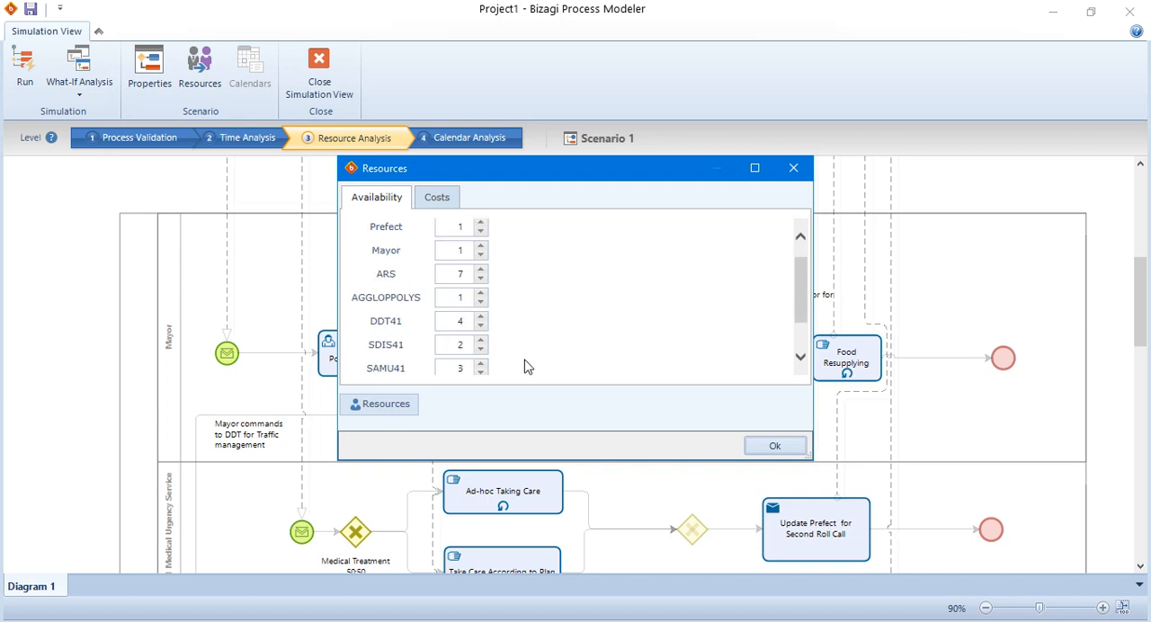
scroll(500, 342, "down", 2)
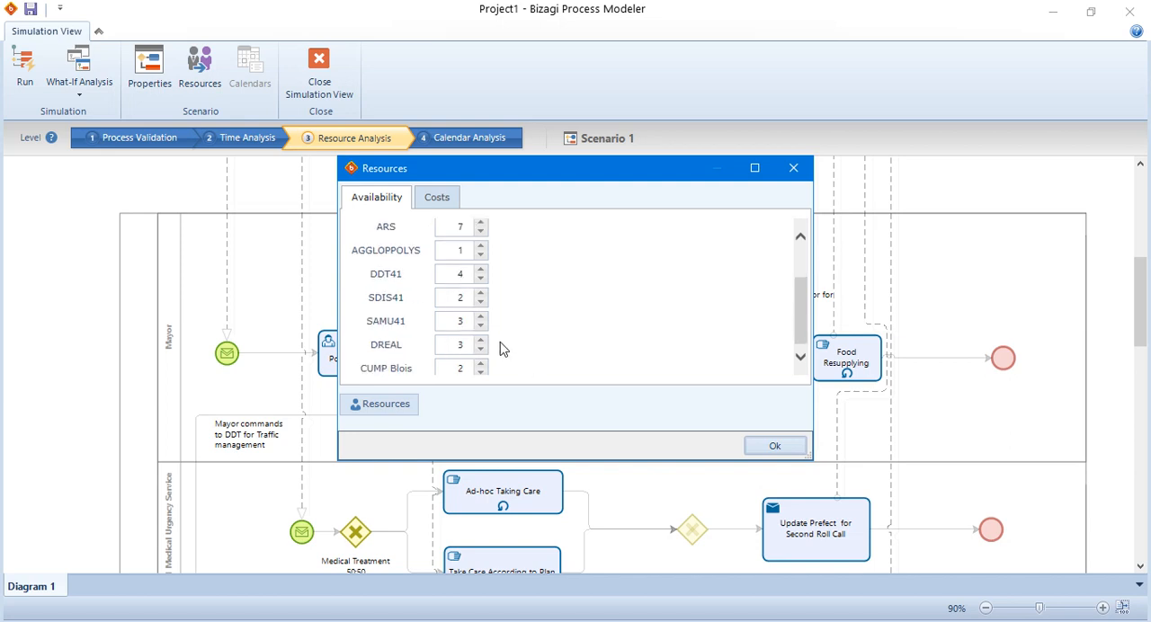
scroll(501, 347, "up", 3)
scroll(502, 348, "down", 3)
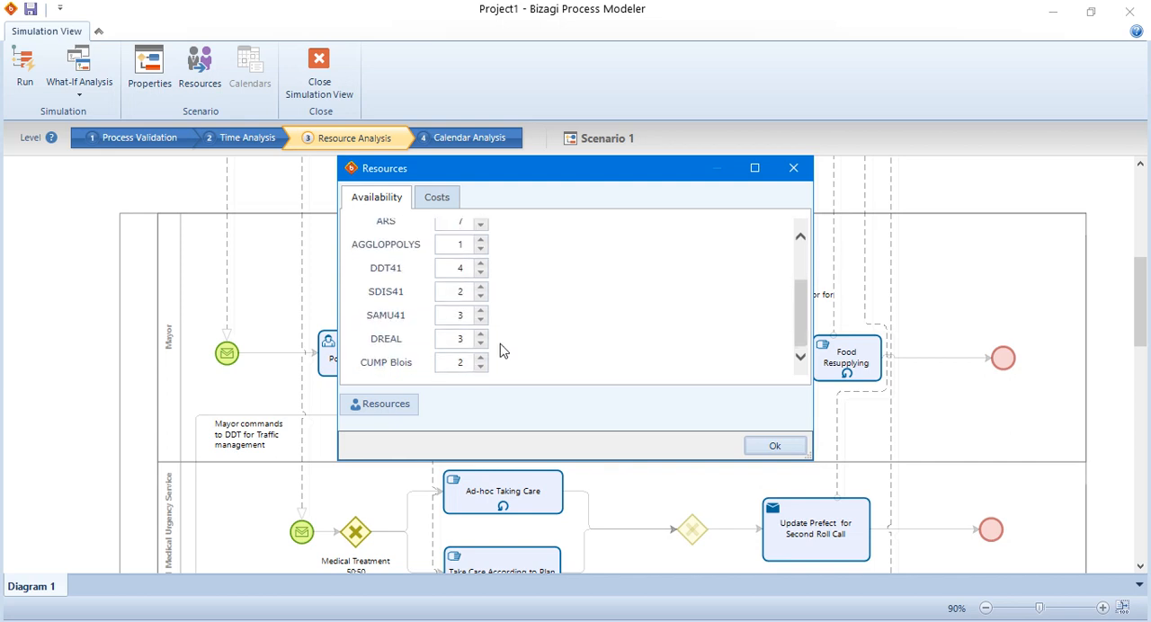
scroll(499, 346, "up", 3)
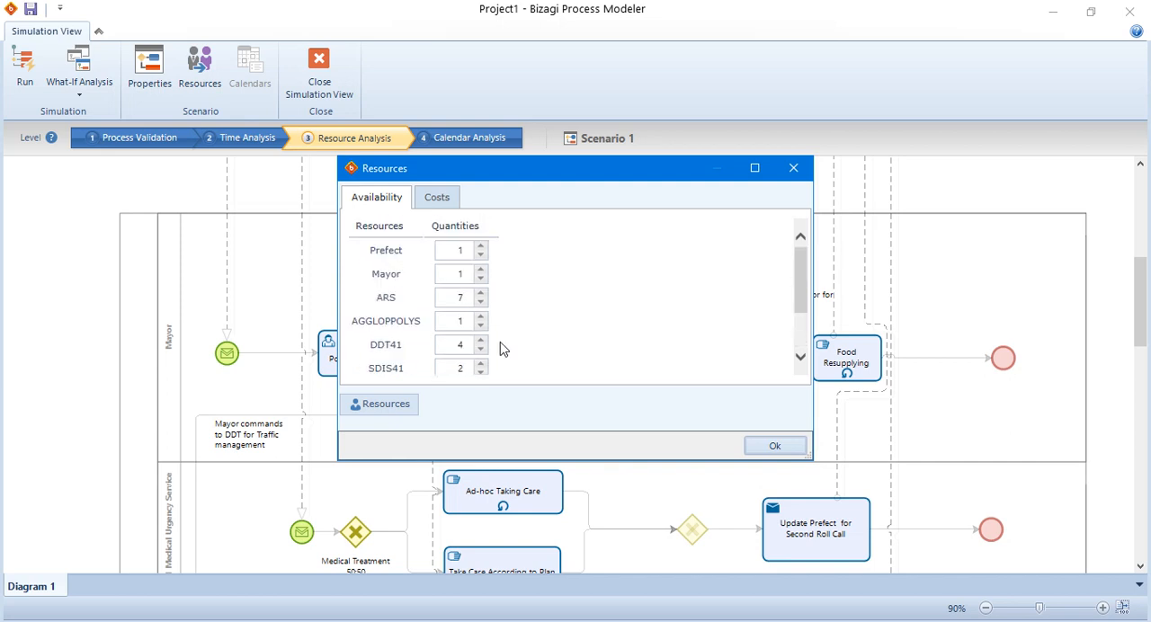
Review the fixed cost and cost per hour of every resource, then close the resource settings.
left_click(450, 203)
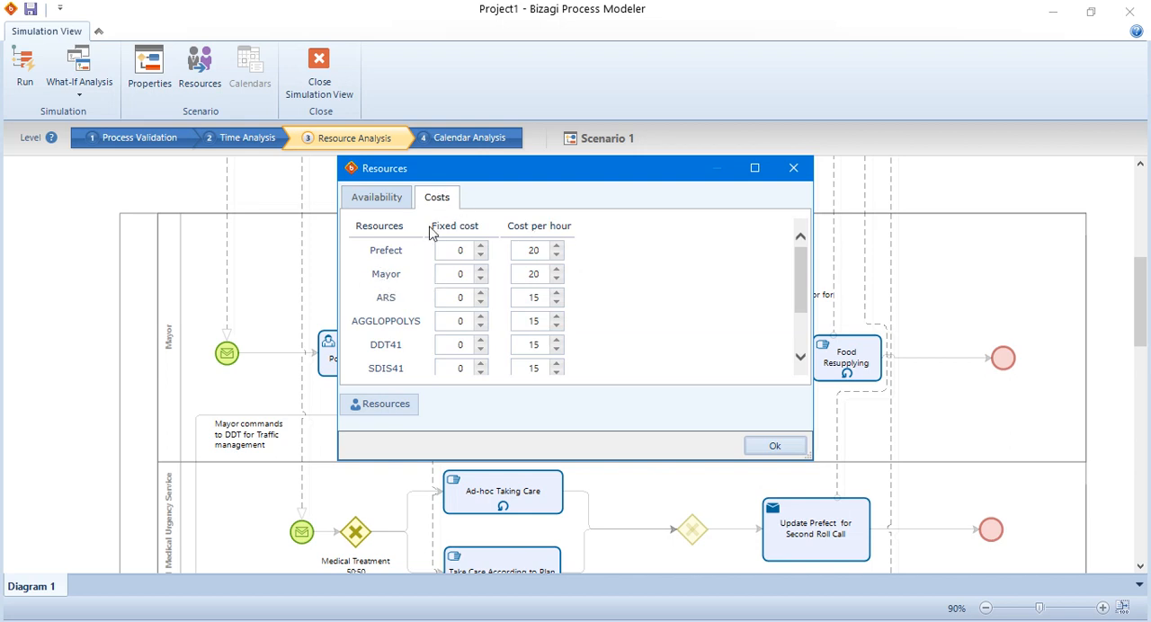
left_click_drag(429, 227, 597, 223)
double_click(531, 250)
scroll(599, 332, "down", 1)
scroll(598, 341, "down", 1)
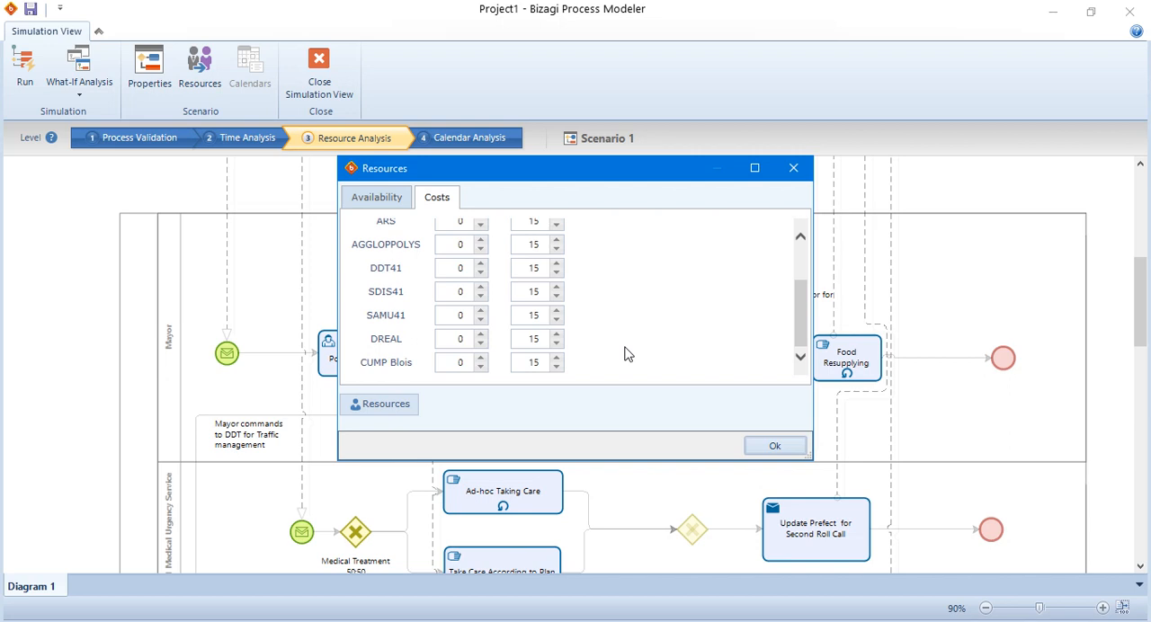
left_click(774, 446)
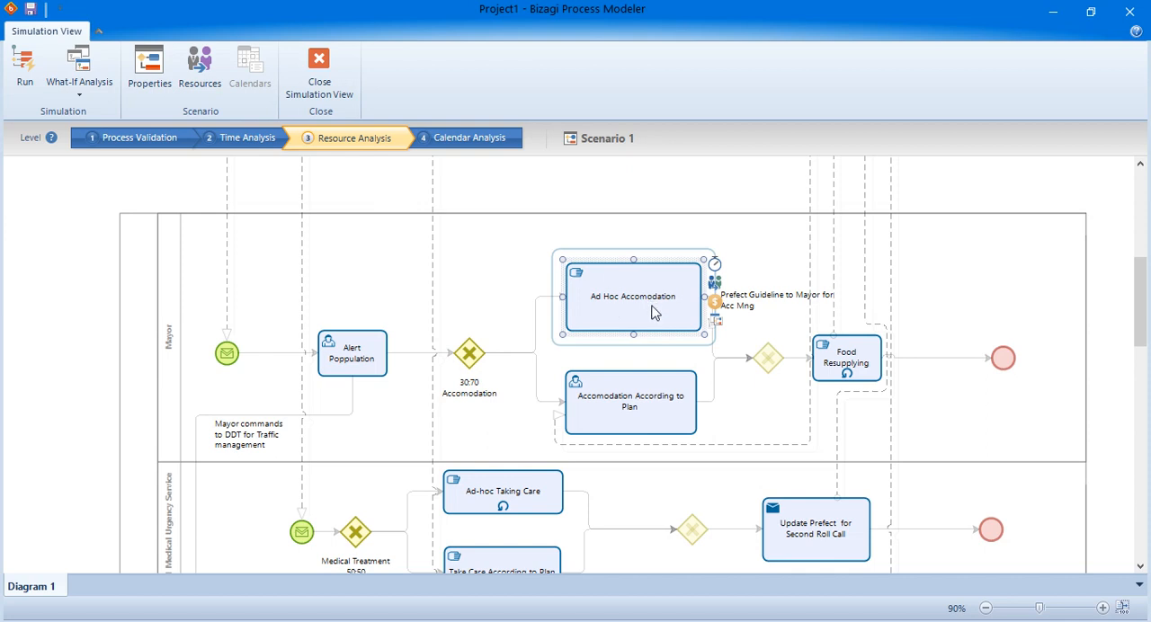
Check the activity cost of the Ad Hoc Accomodation task without changing it.
left_click(716, 305)
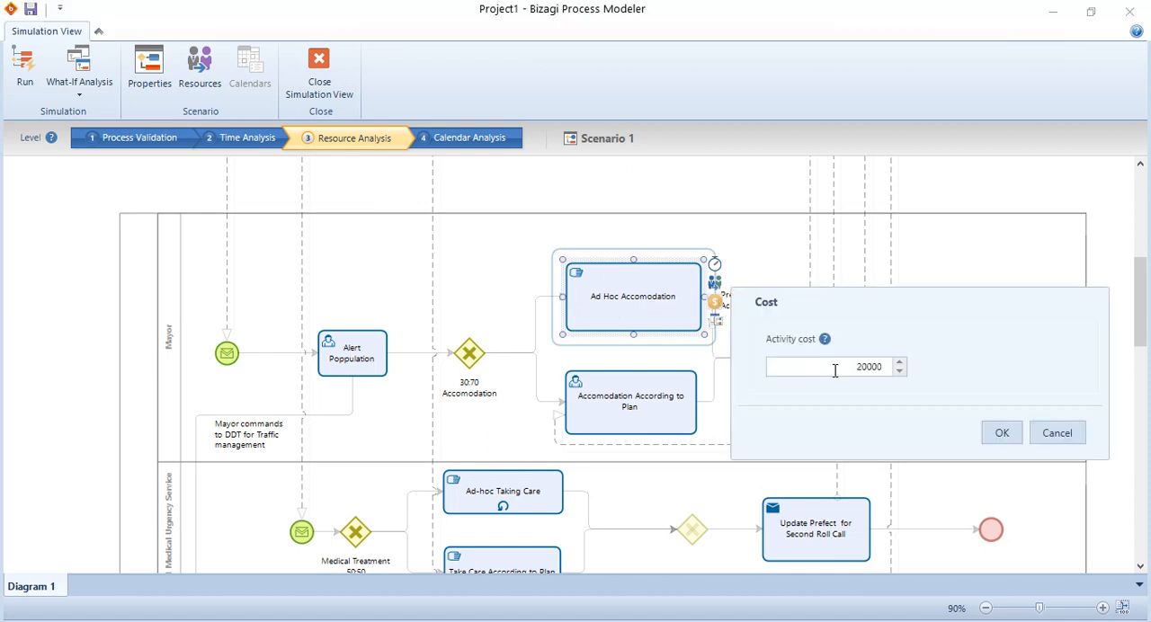
double_click(853, 373)
left_click(1056, 434)
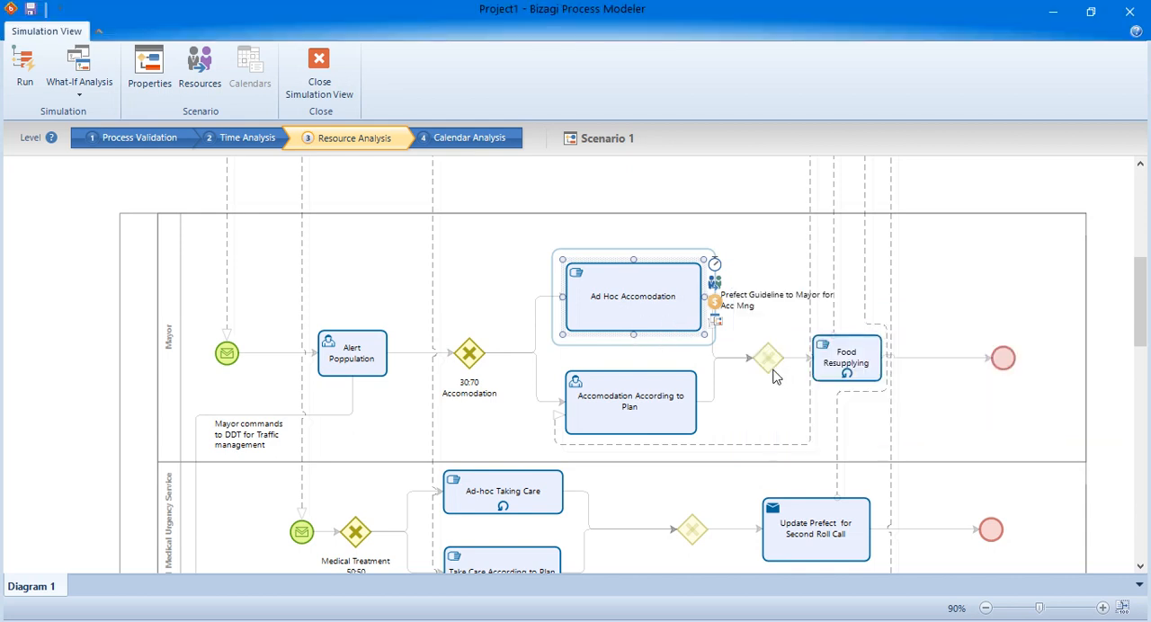
Check the time, assigned resources, activity cost and full parameter list of the Accomodation According to Plan task without changing them.
left_click(667, 399)
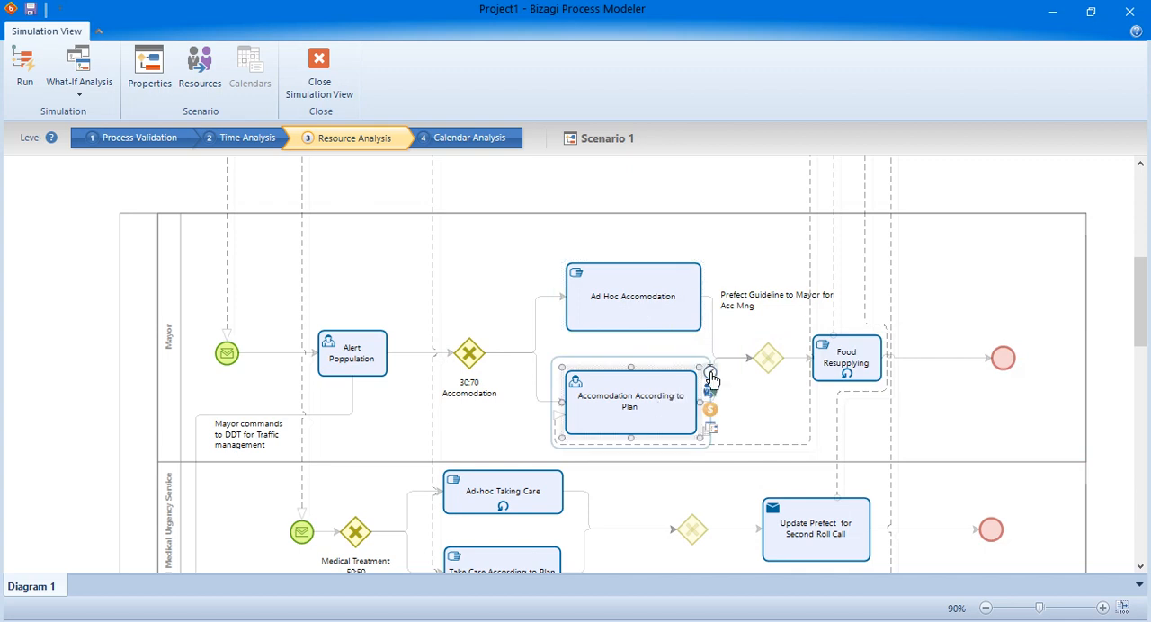
left_click(711, 374)
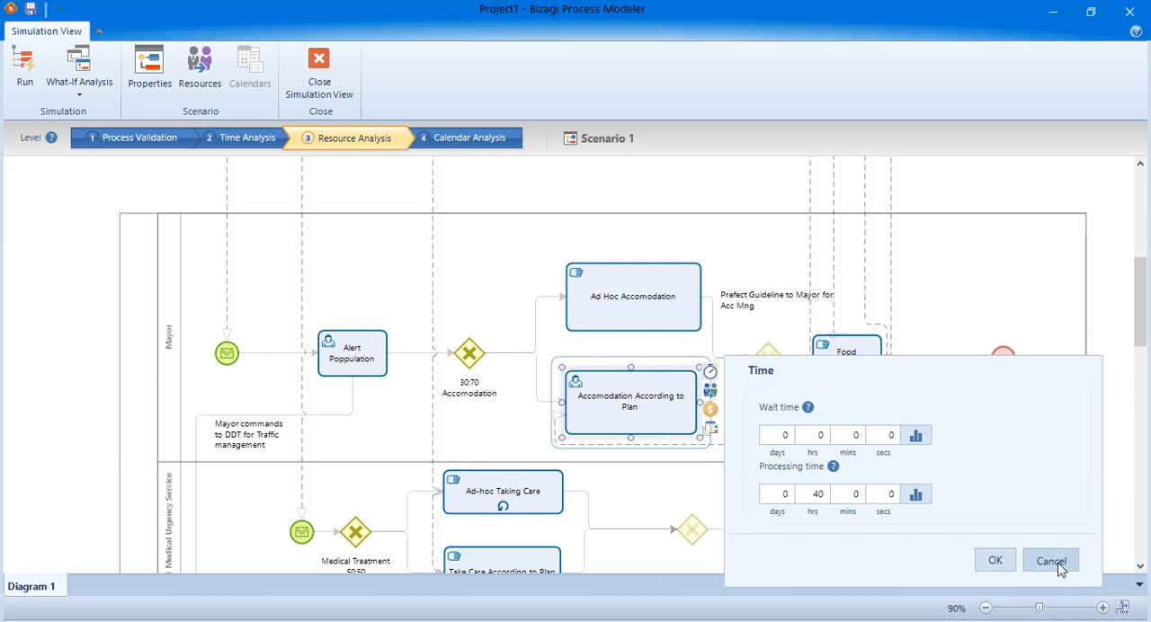
left_click(1025, 561)
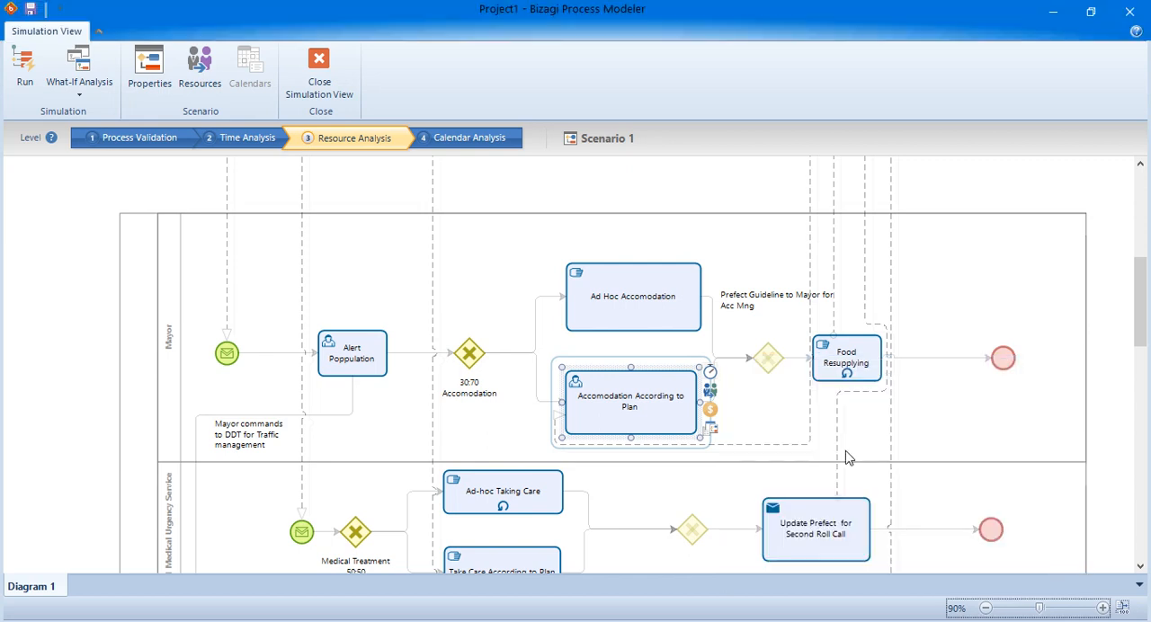
left_click(710, 392)
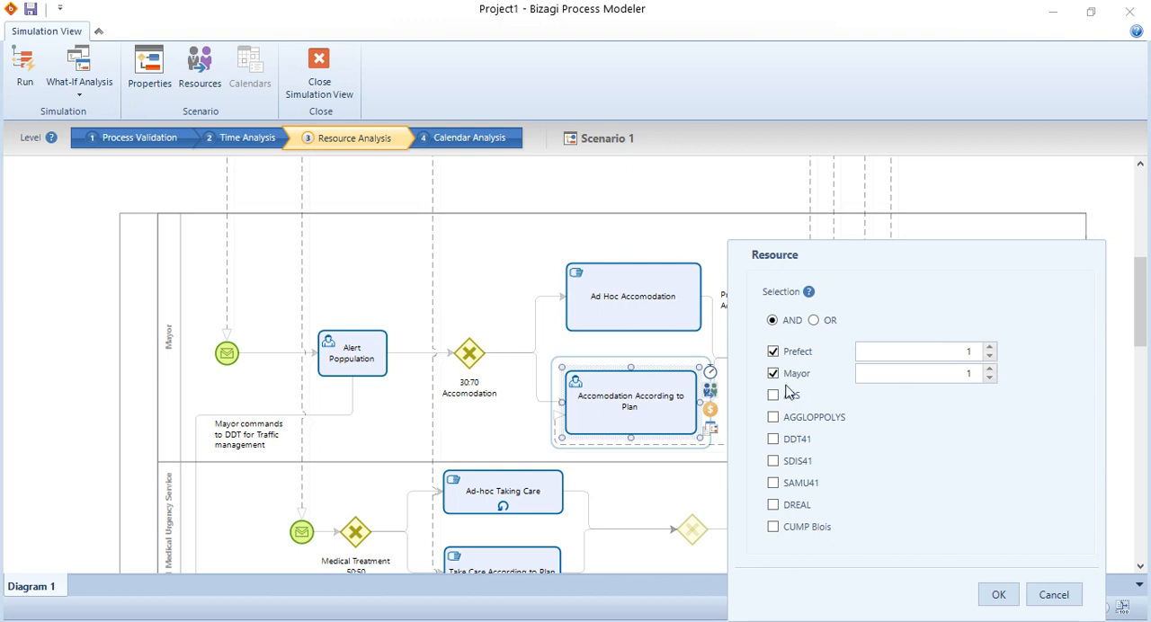
left_click(1062, 592)
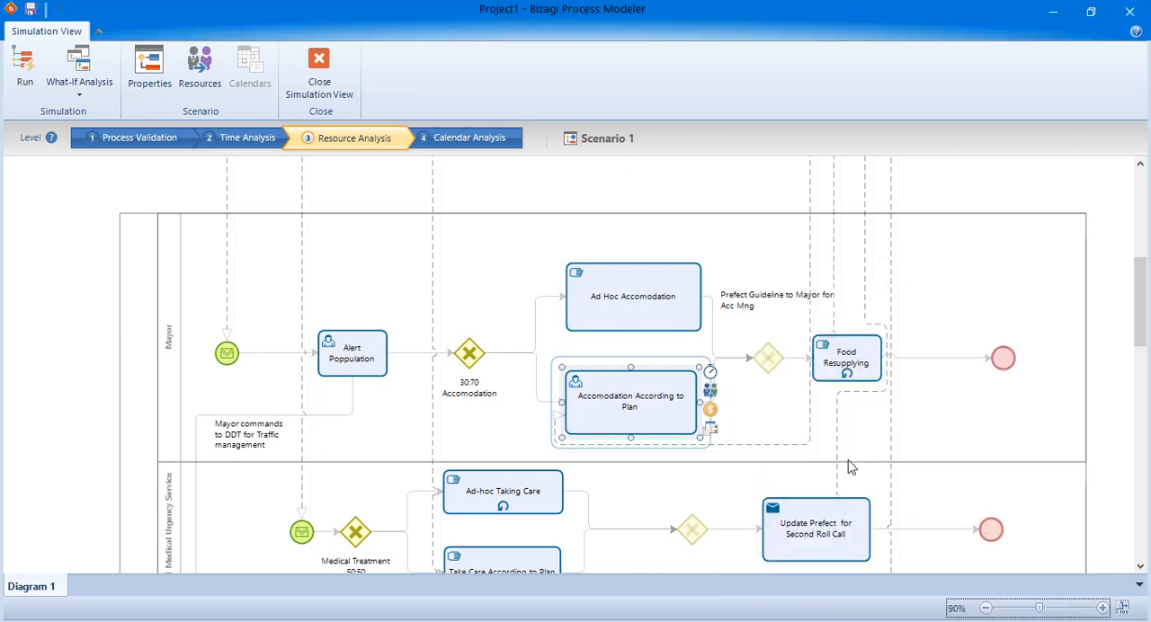
left_click(710, 409)
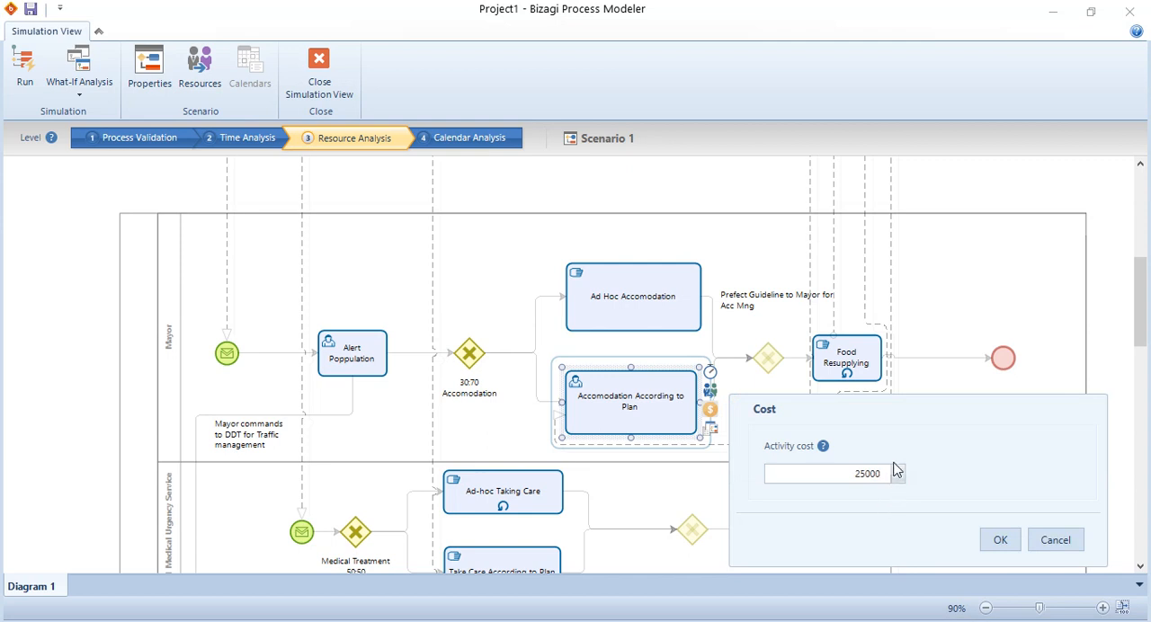
left_click(1052, 540)
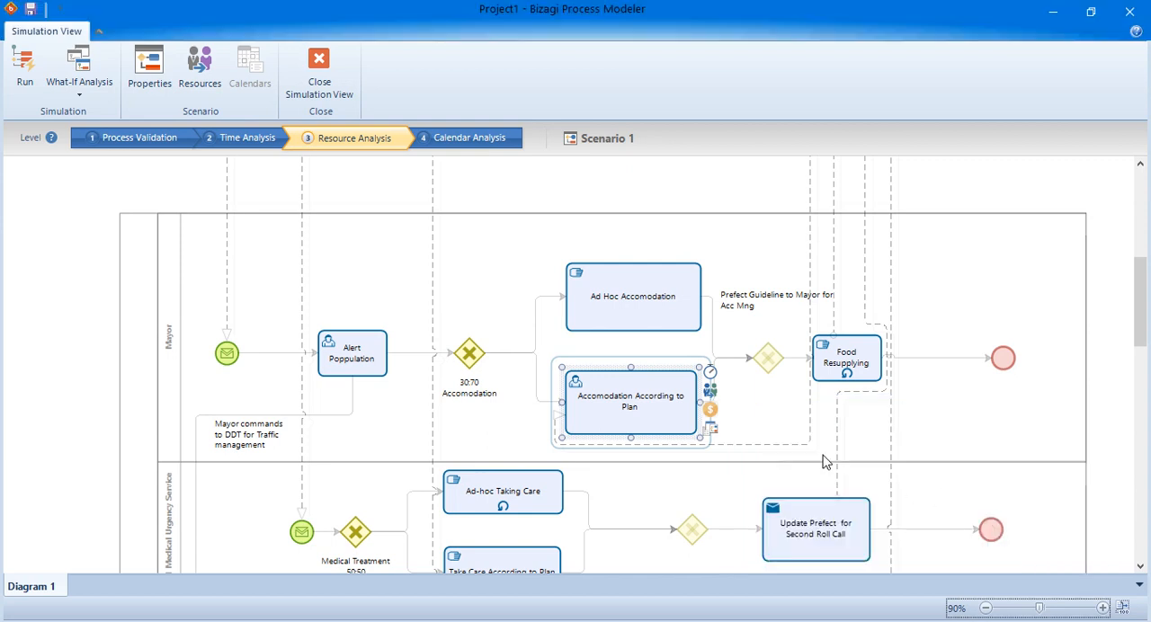
left_click(712, 434)
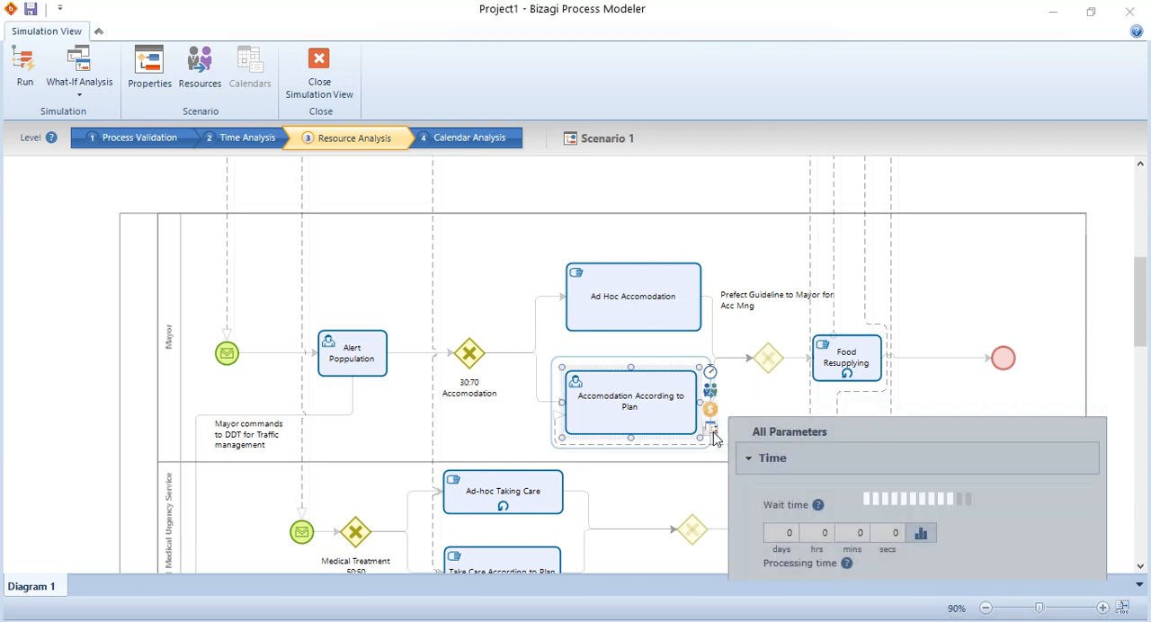
left_click(1052, 597)
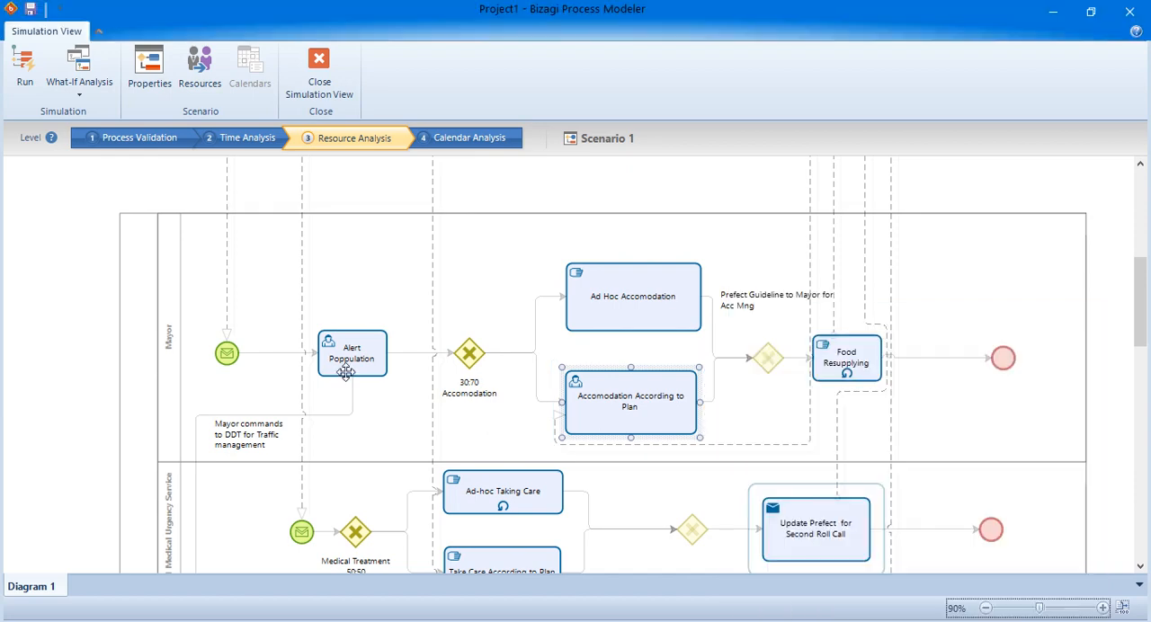
Run the Resource Analysis simulation of Scenario 1 and open its results.
scroll(380, 403, "down", 5)
scroll(315, 394, "up", 5)
scroll(310, 391, "up", 3)
scroll(303, 412, "down", 12)
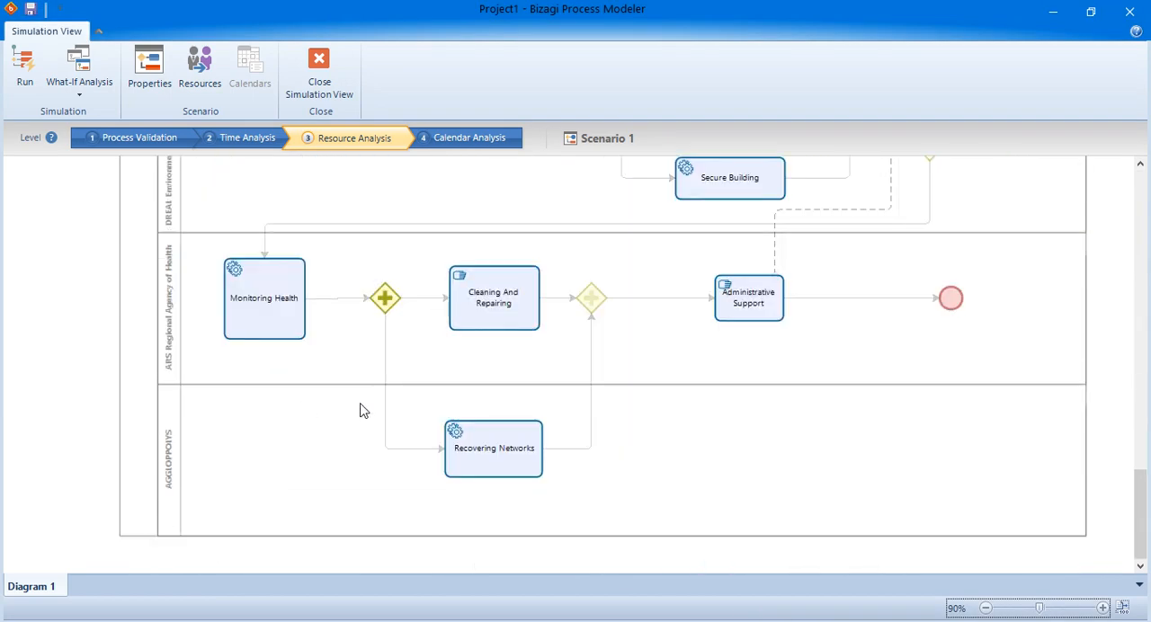
scroll(359, 411, "up", 10)
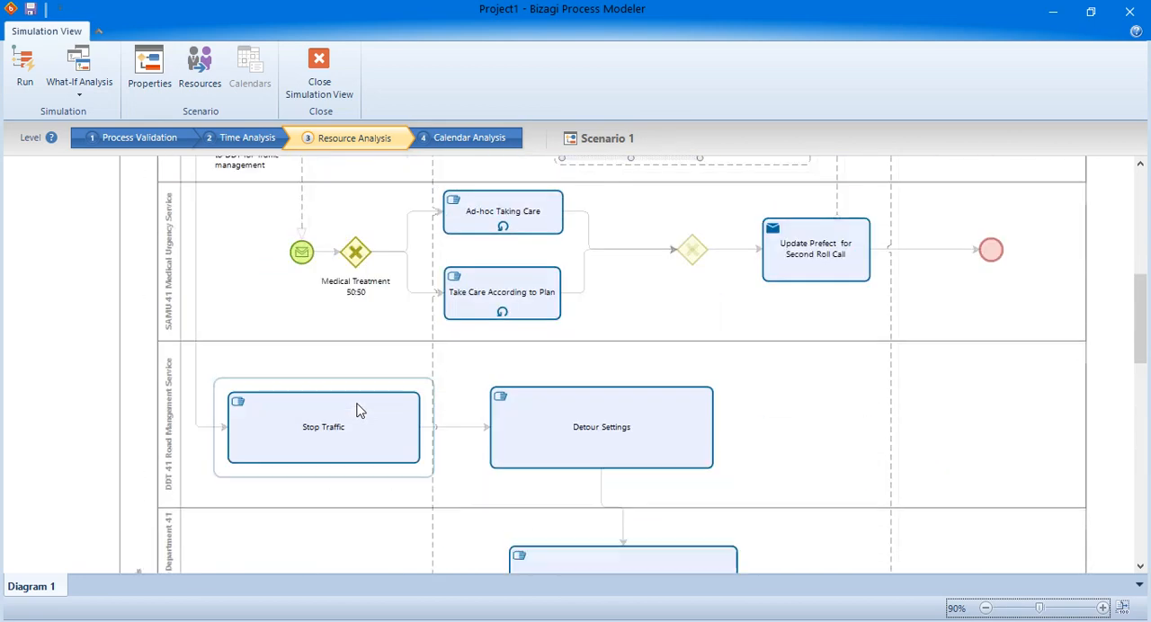
scroll(357, 411, "up", 10)
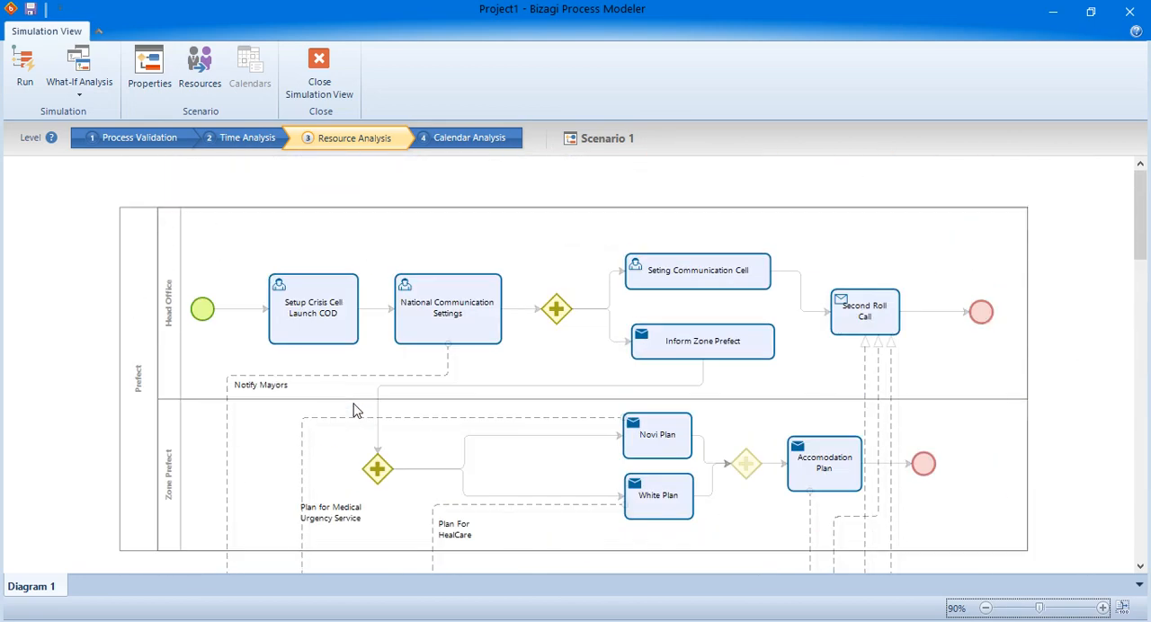
left_click(22, 62)
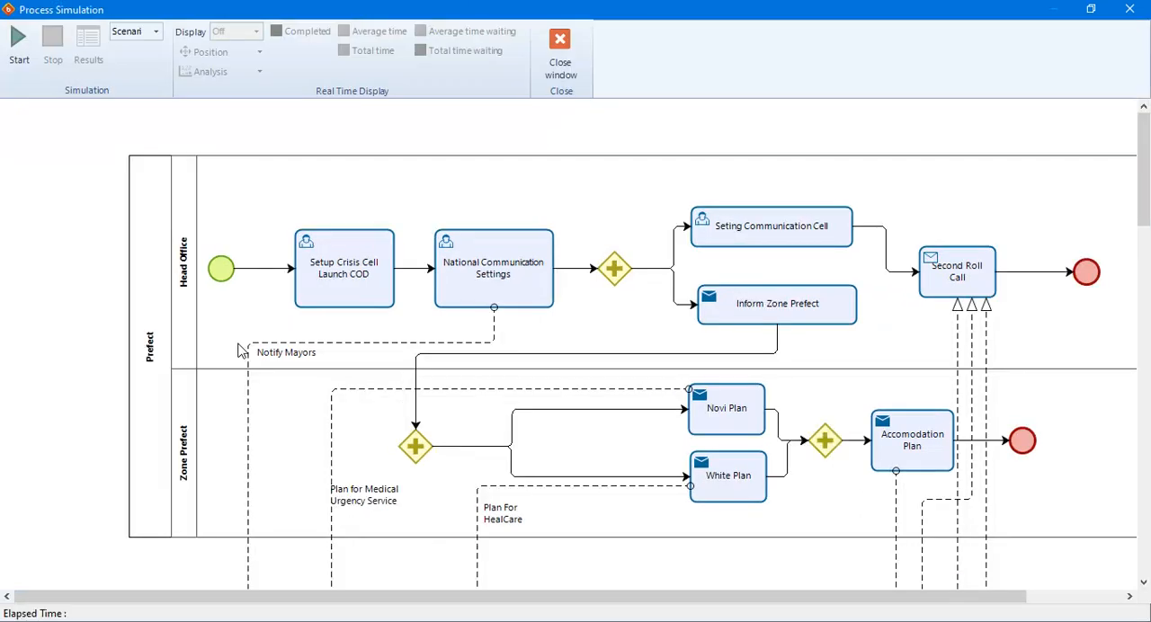
left_click(19, 42)
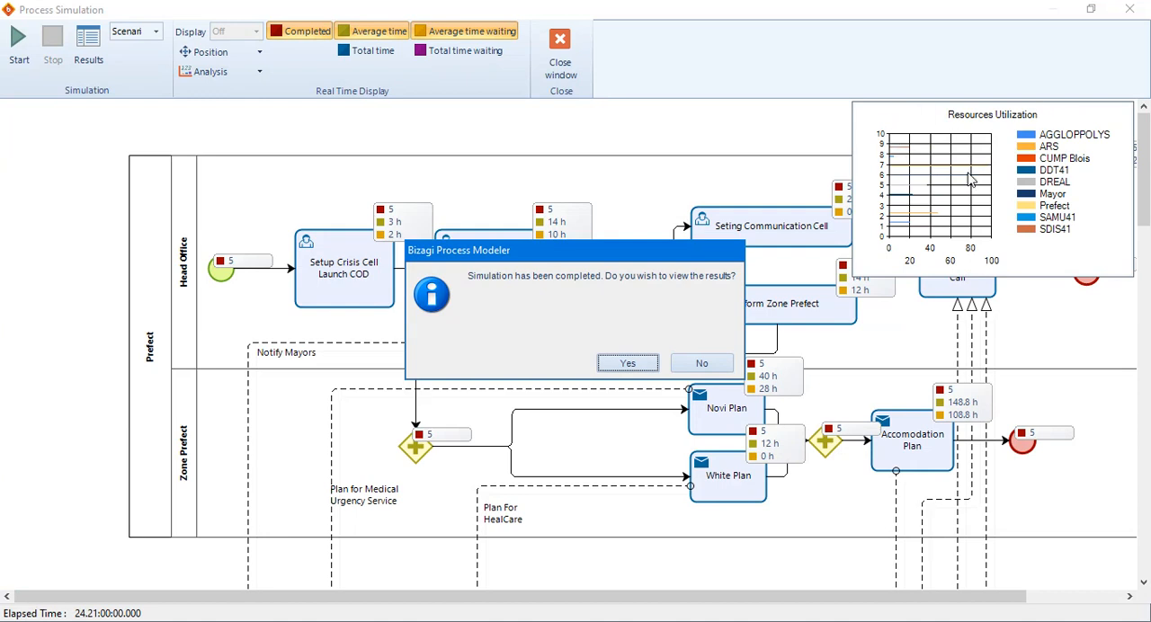
left_click(643, 363)
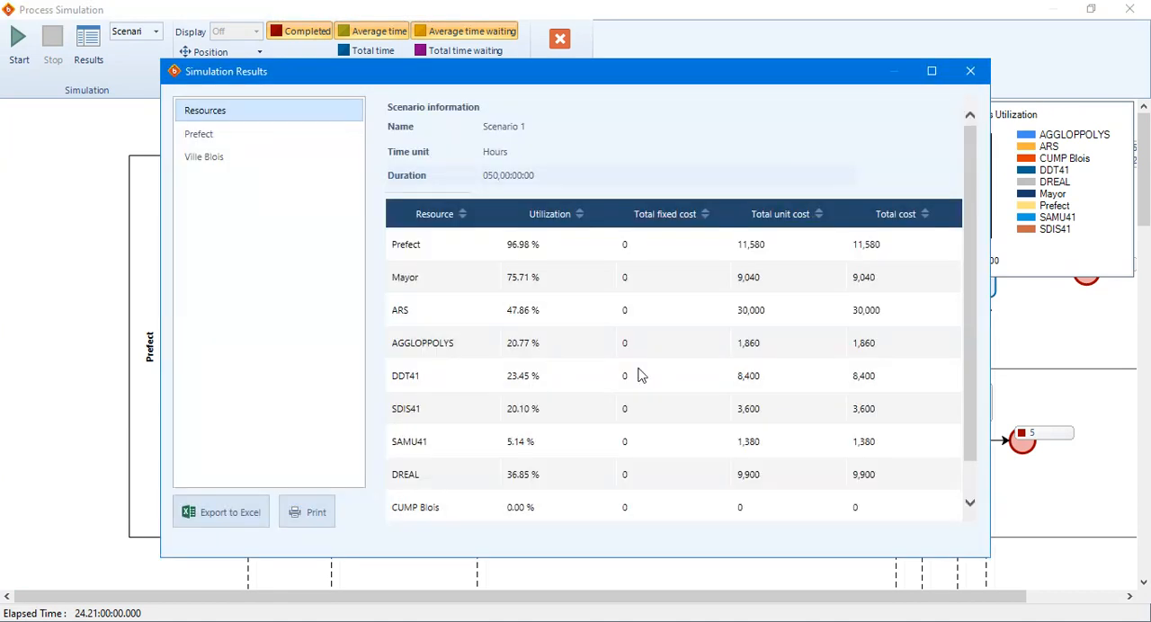
Examine the utilization, fixed, unit and total costs of each resource in the simulation results, including the totals row.
left_click_drag(505, 244, 550, 249)
left_click_drag(575, 256, 573, 388)
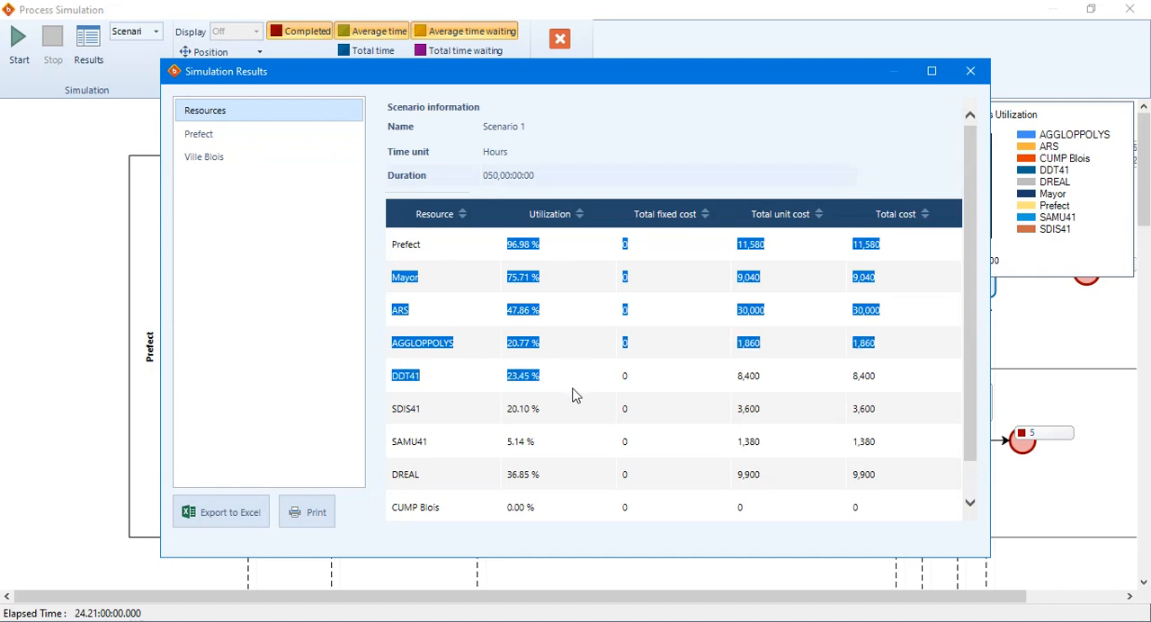
left_click(573, 390)
scroll(576, 396, "down", 1)
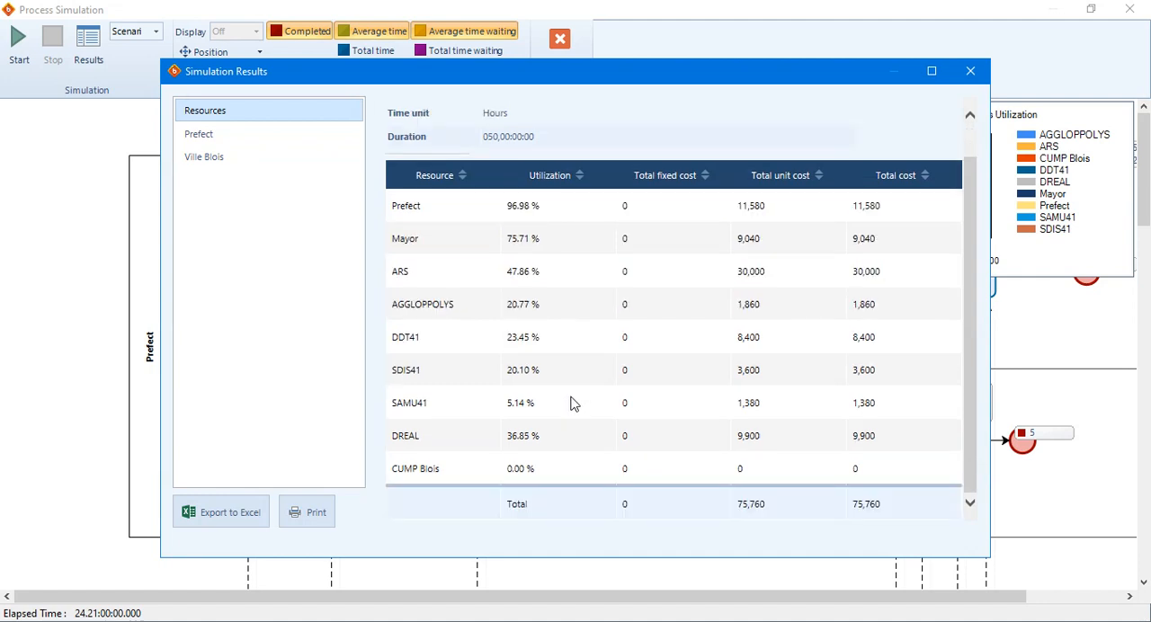
scroll(573, 403, "up", 1)
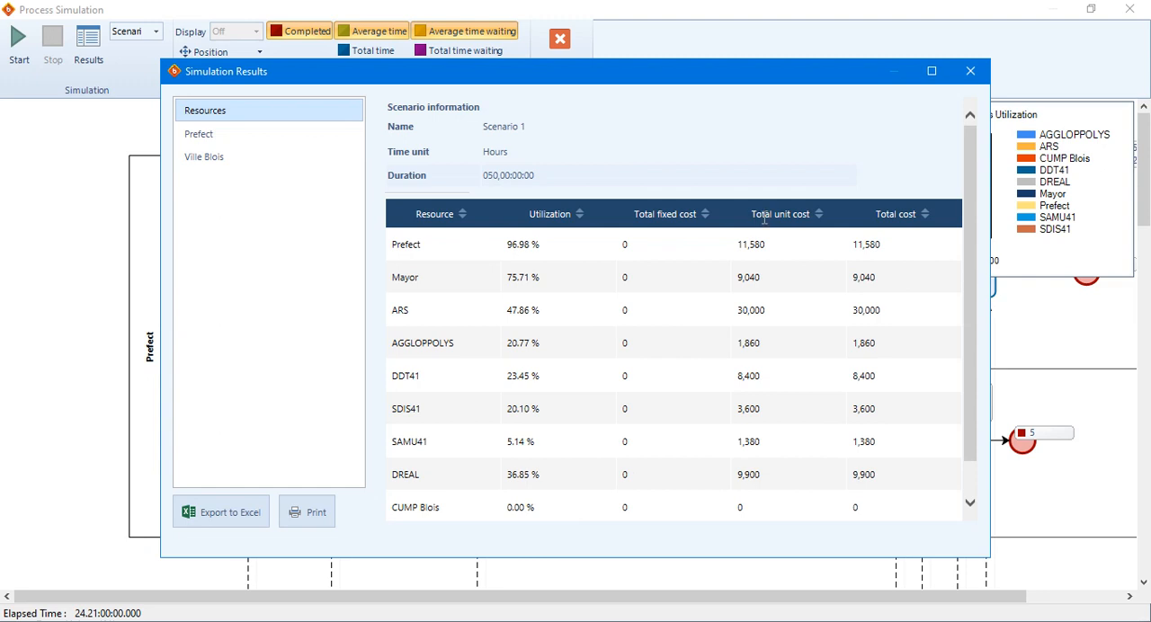
Review the total unit cost and total cost of the resources from Prefect through DREAL in the simulation results.
left_click_drag(738, 244, 773, 241)
left_click_drag(846, 245, 921, 492)
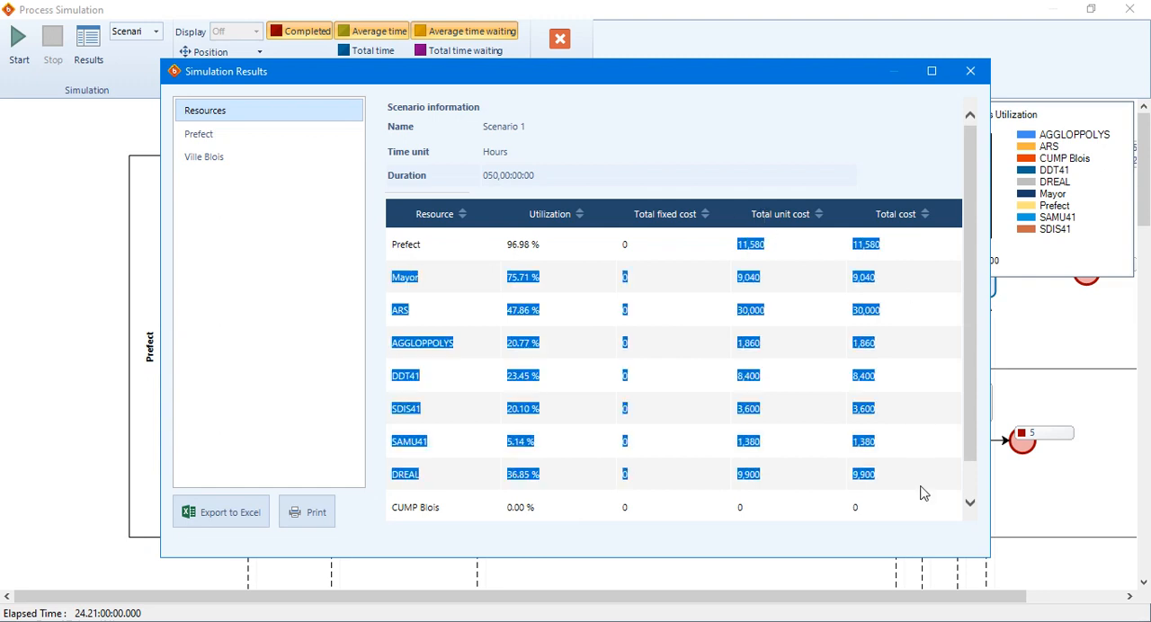
left_click(920, 486)
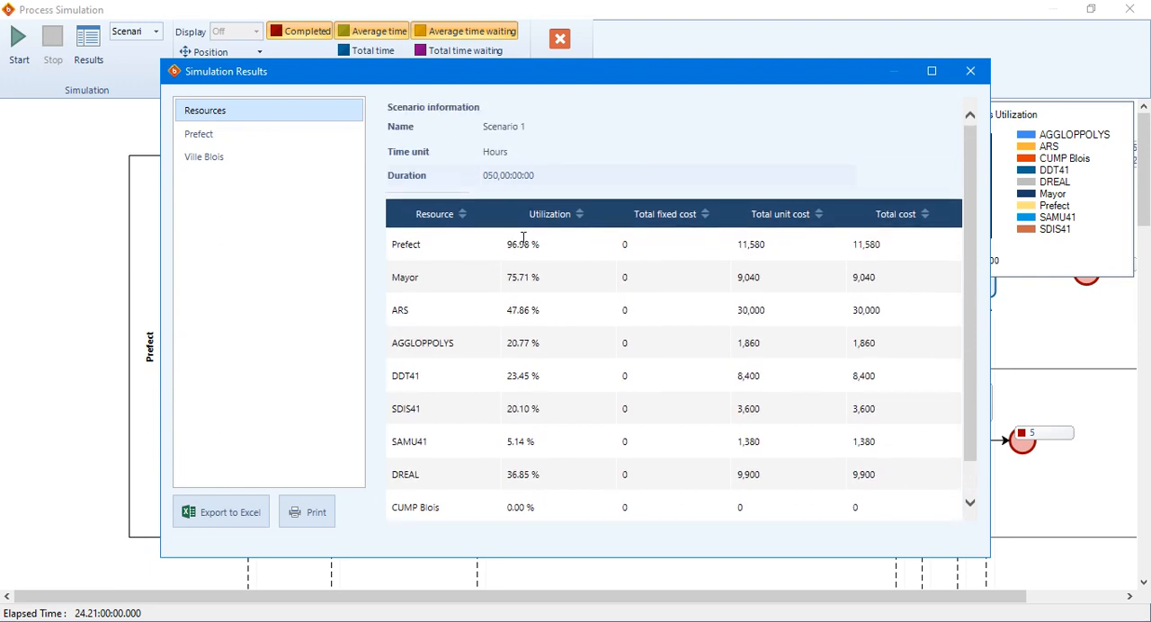
Check the Prefect and Ville Blois process results, return to the resource results, and close the results and simulation windows.
left_click(219, 134)
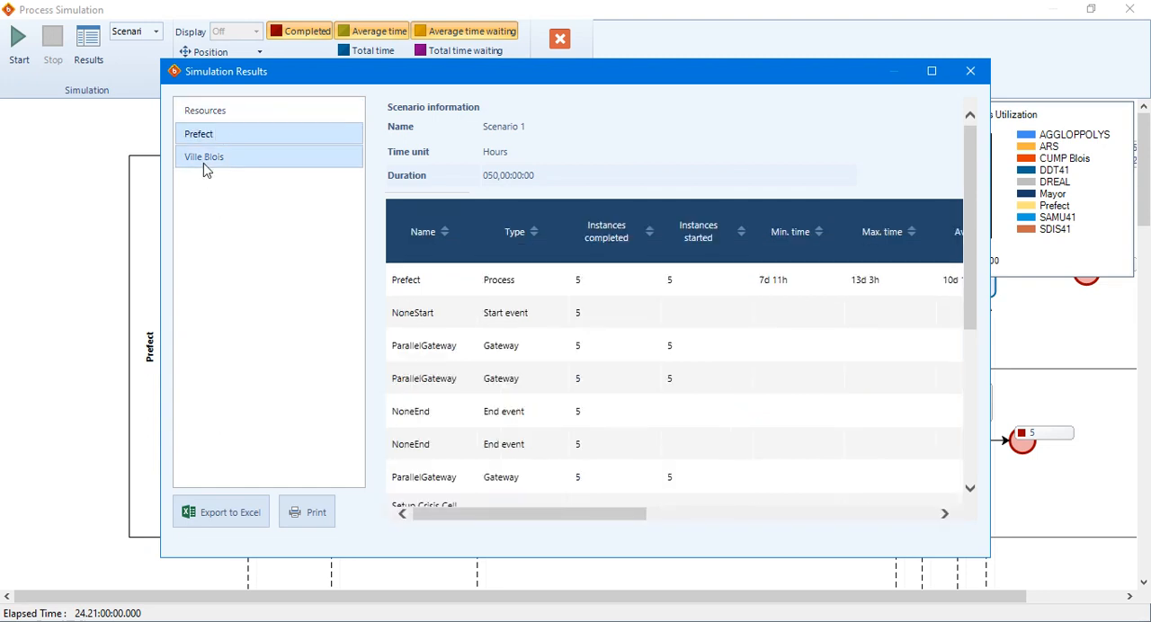
left_click(205, 158)
left_click(206, 115)
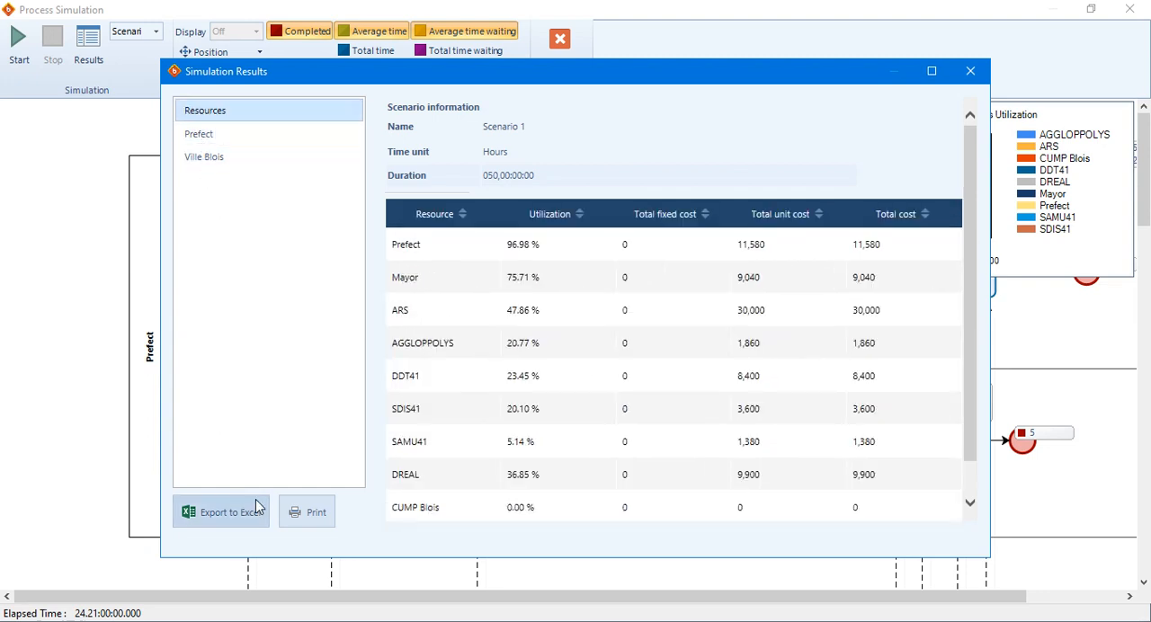
left_click(970, 71)
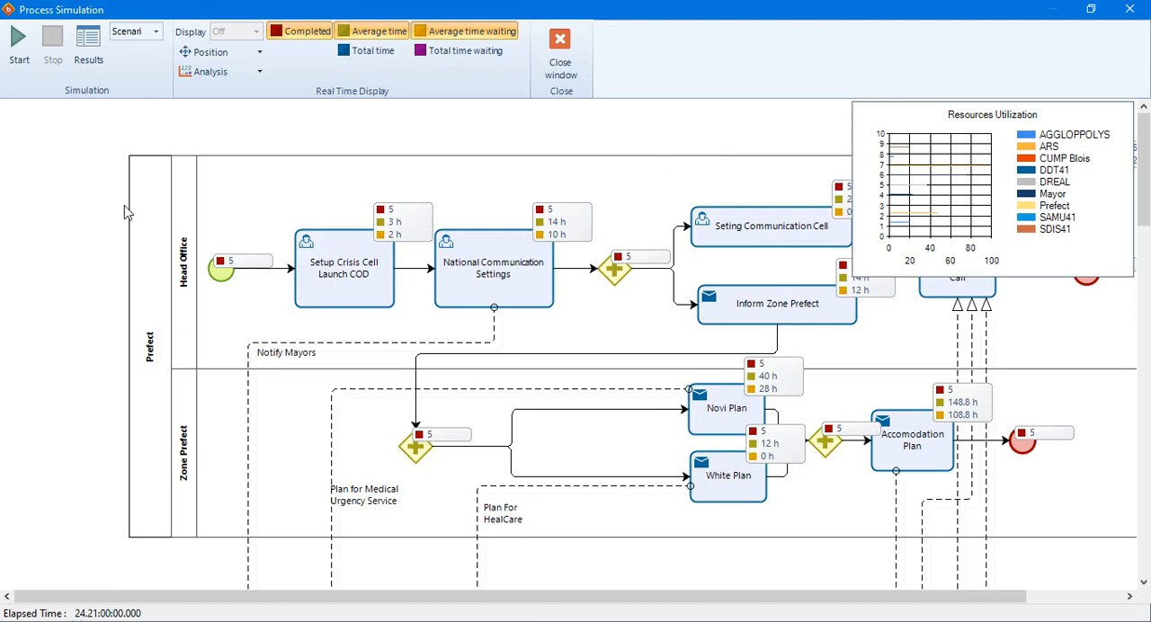
left_click(563, 48)
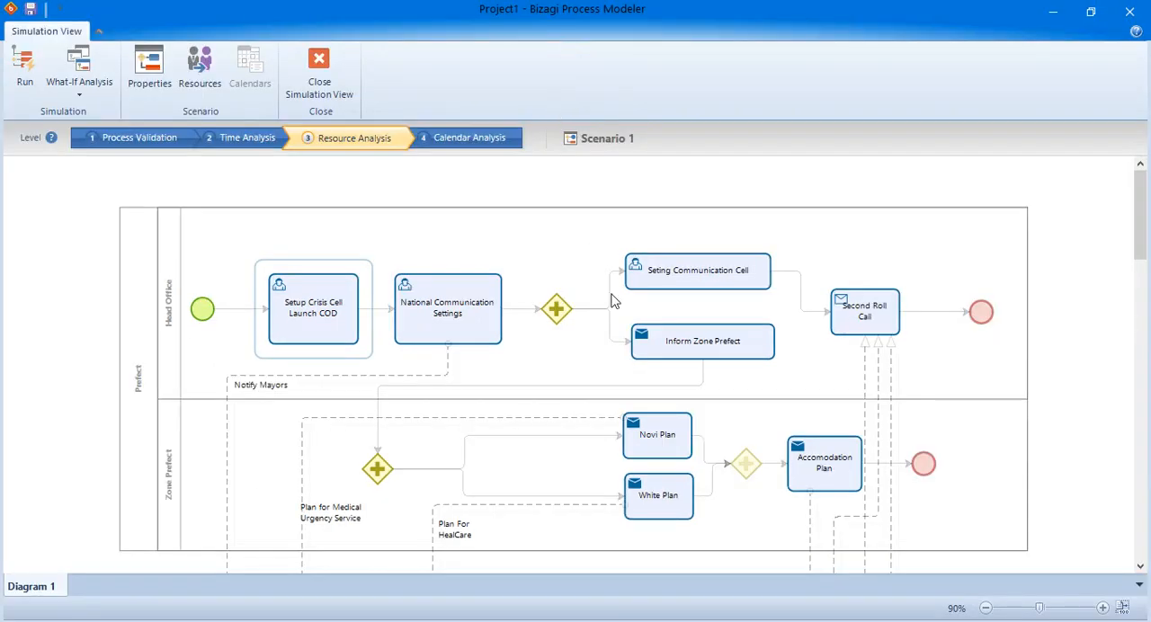
Switch to the Bizagi Modeler User Guide in Firefox and review the milestone and activity guidance under Best practices in modeling.
key("alt+Tab")
key("alt+Tab")
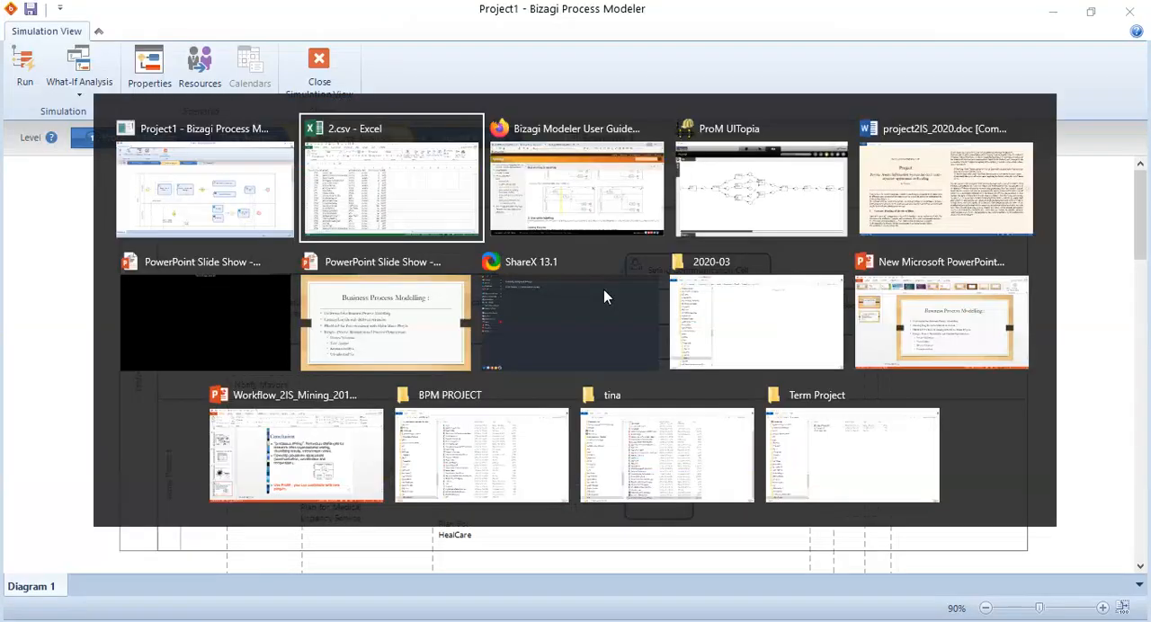
key("alt+Tab")
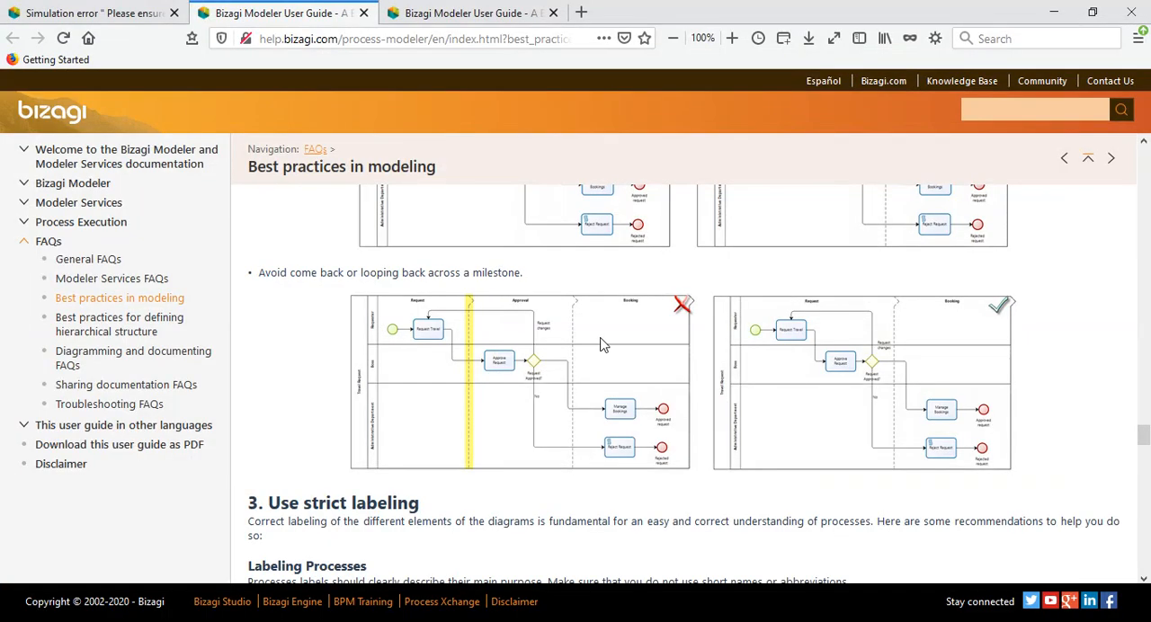
scroll(594, 373, "down", 7)
scroll(593, 373, "up", 3)
scroll(593, 373, "down", 20)
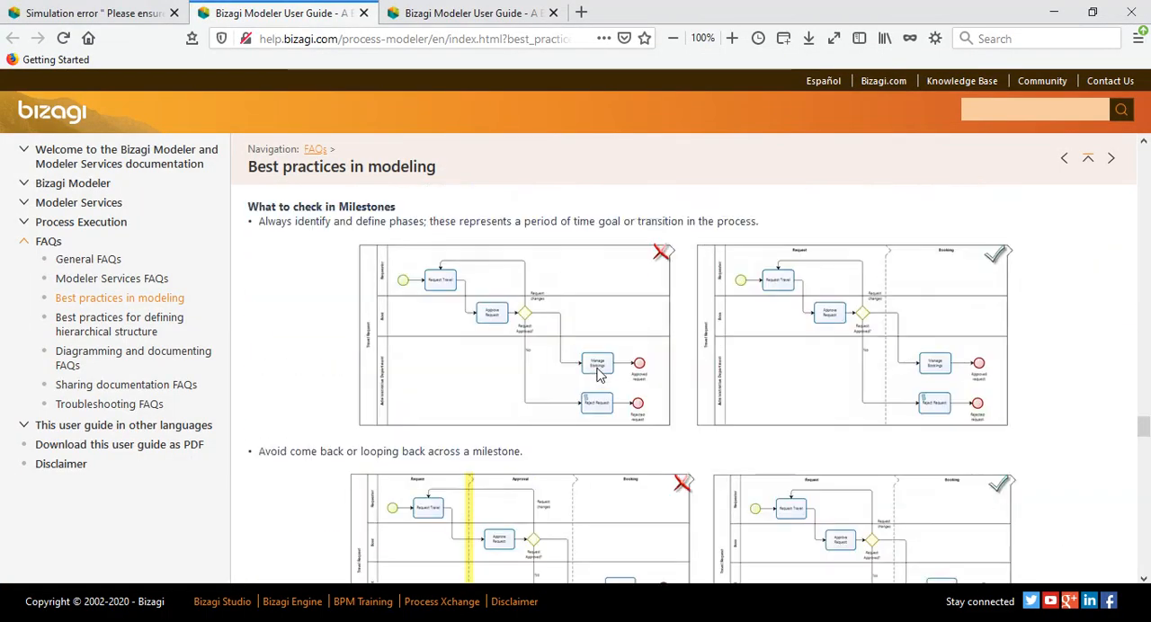
scroll(589, 373, "up", 15)
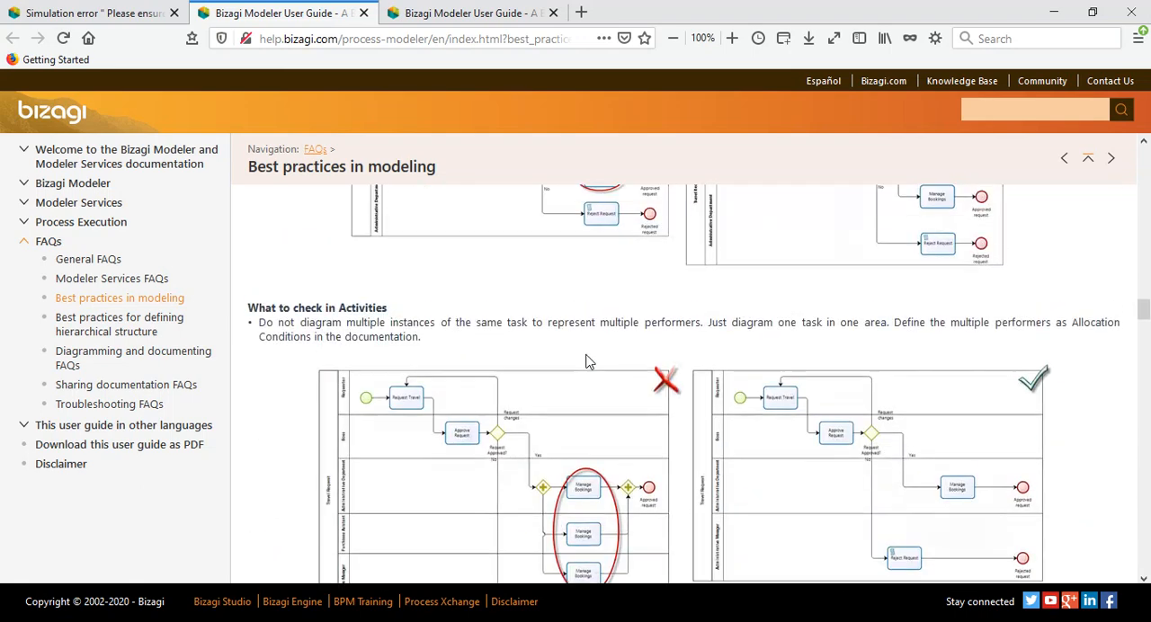